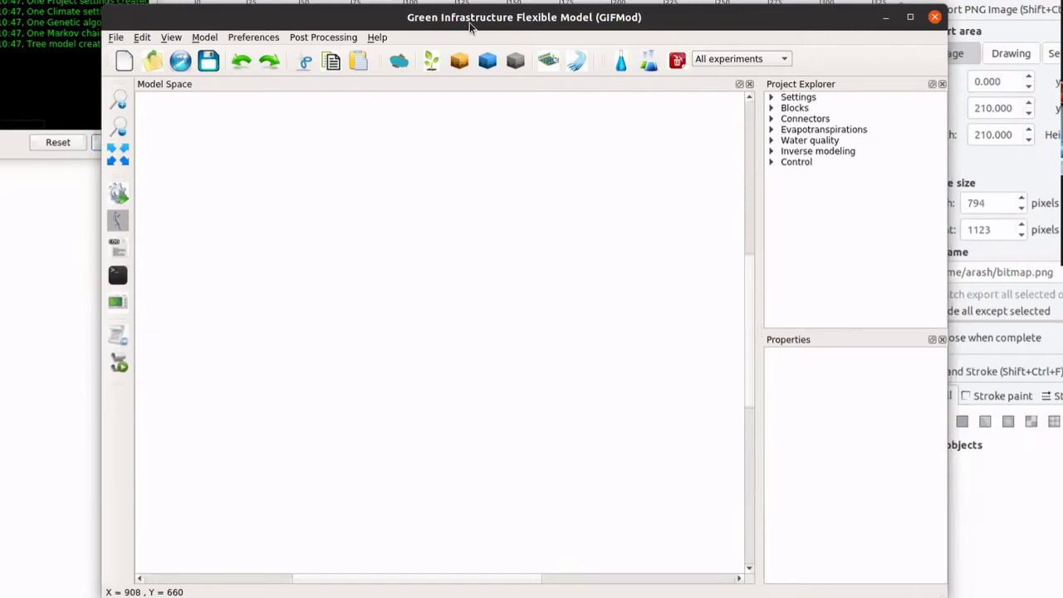
# - Add a pond block to the model and position it in the upper part of the model space
pyautogui.moveTo(476, 26)
pyautogui.mouseDown()
pyautogui.moveTo(486, 30)
pyautogui.moveTo(475, 28)
pyautogui.mouseUp()
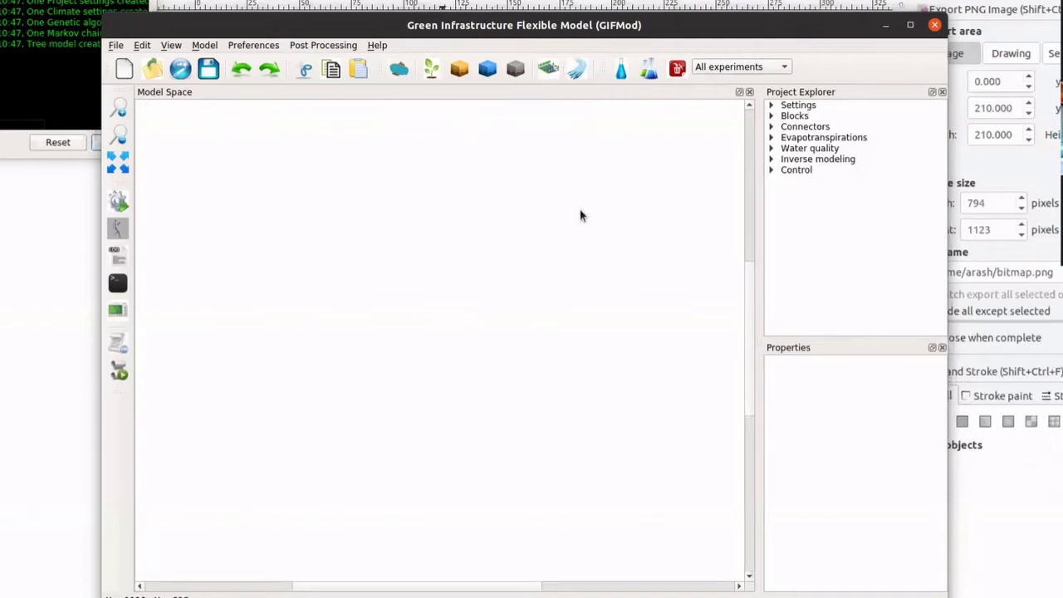
pyautogui.click(401, 71)
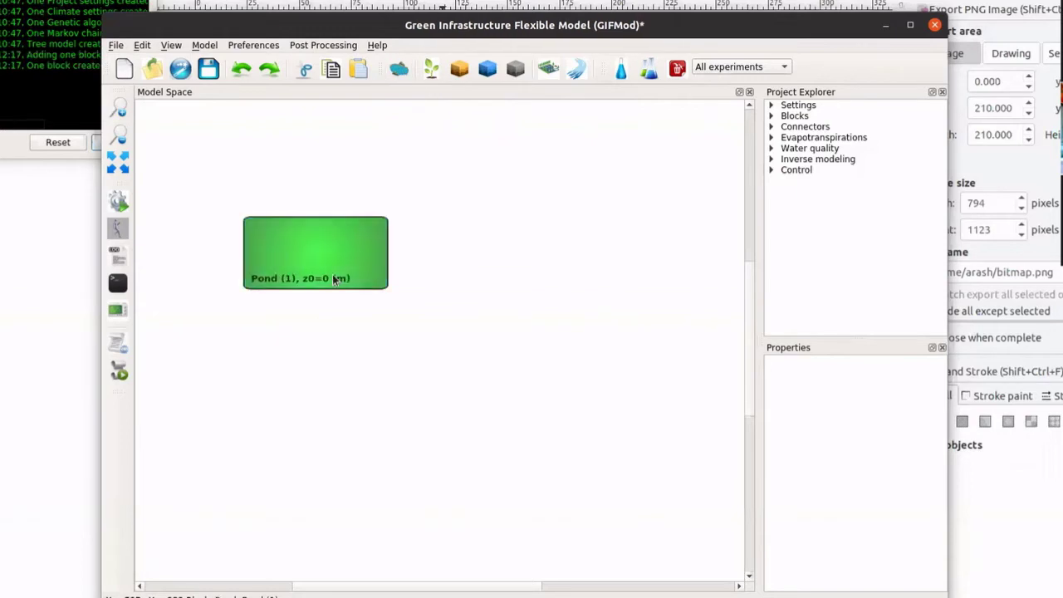
pyautogui.click(326, 268)
pyautogui.moveTo(354, 230); pyautogui.dragTo(384, 251)
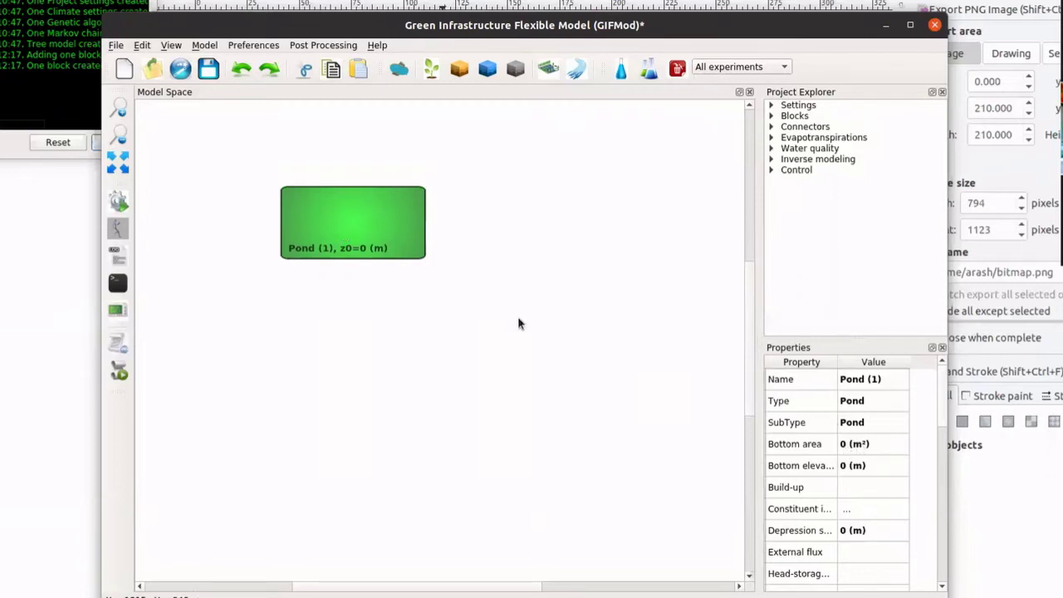
# - Set the pond's bottom area to 1 m²
pyautogui.click(847, 445)
pyautogui.doubleClick(848, 445)
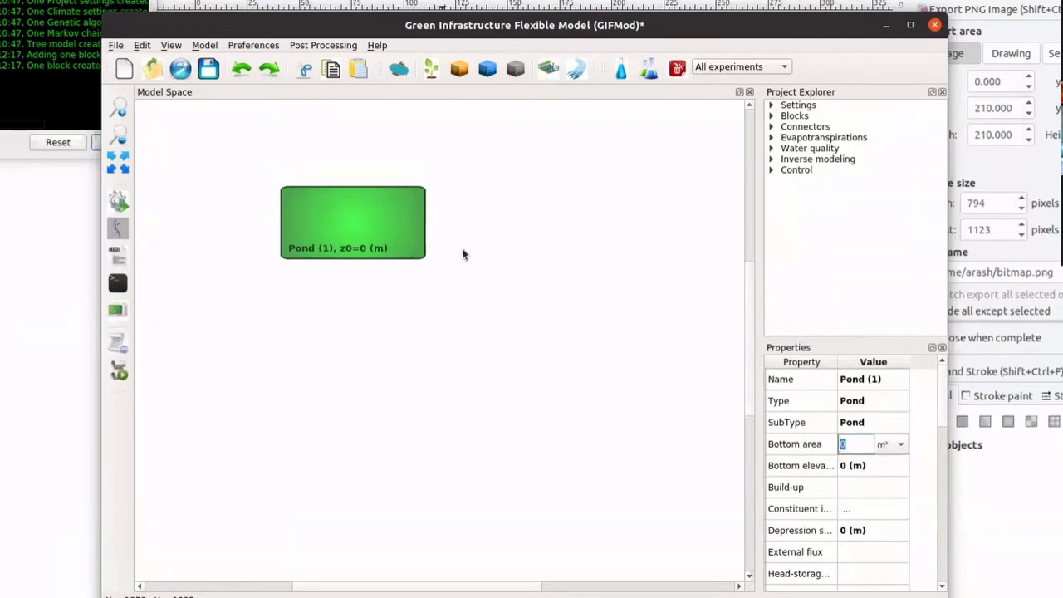
pyautogui.click(364, 249)
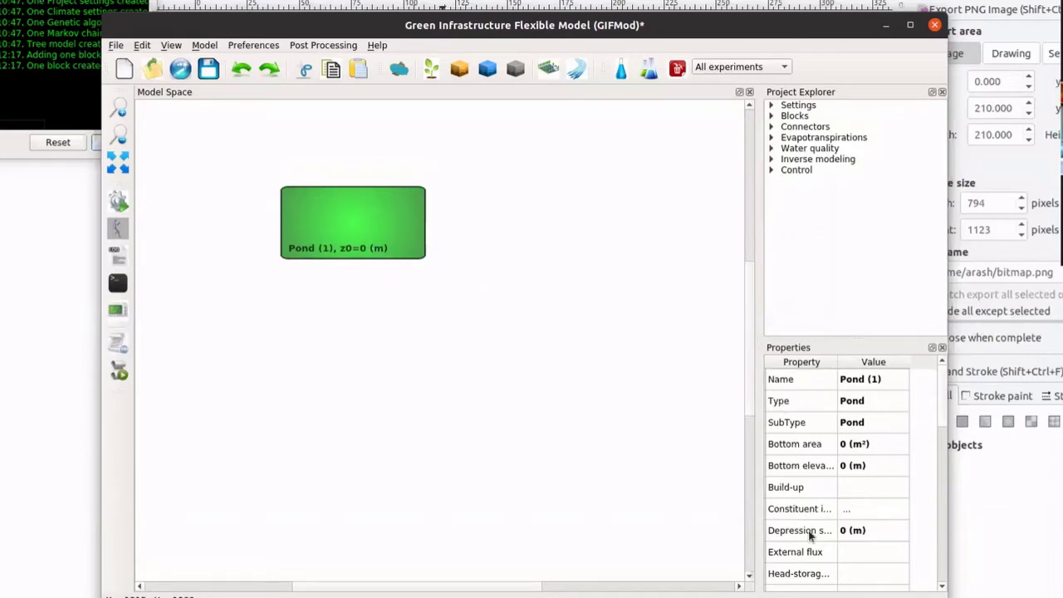
pyautogui.doubleClick(844, 449)
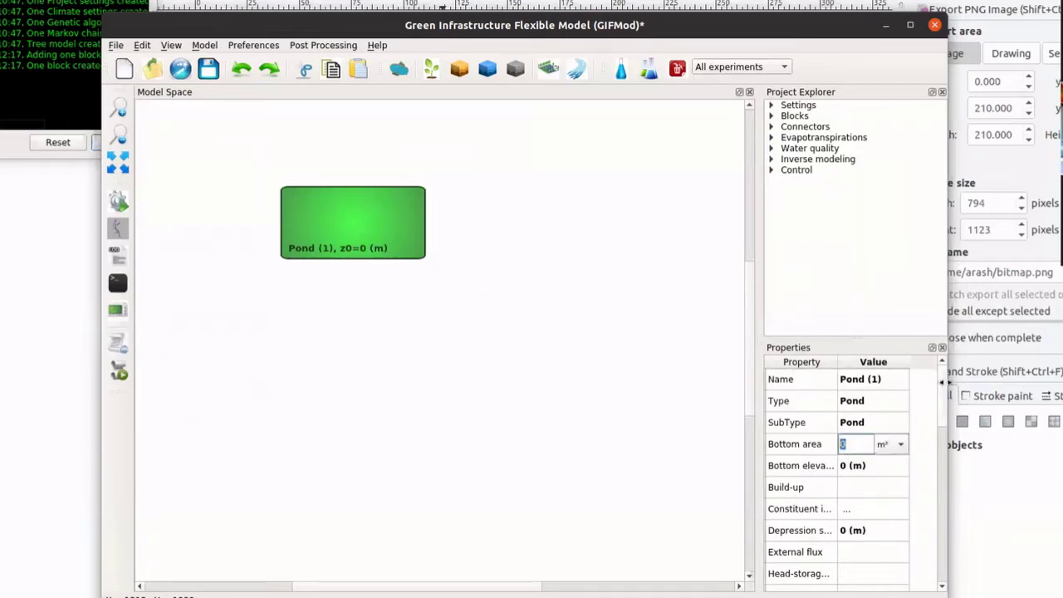
pyautogui.write('1')
pyautogui.press('Return')
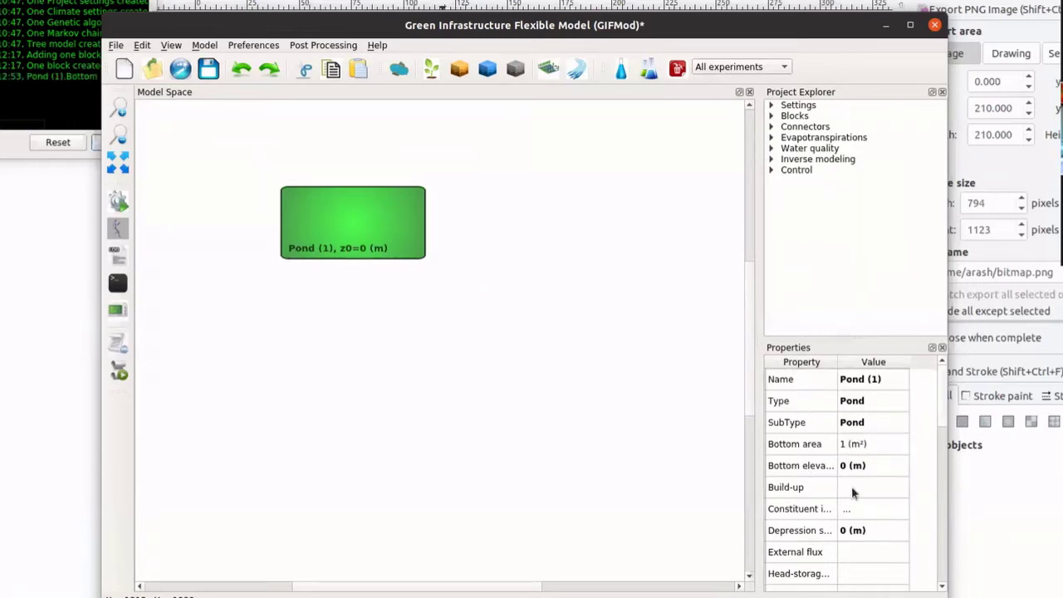
# - Widen the property name column and set the pond's initial water depth to 1 m
pyautogui.scroll(-1, 851, 485)
pyautogui.scroll(-1, 851, 486)
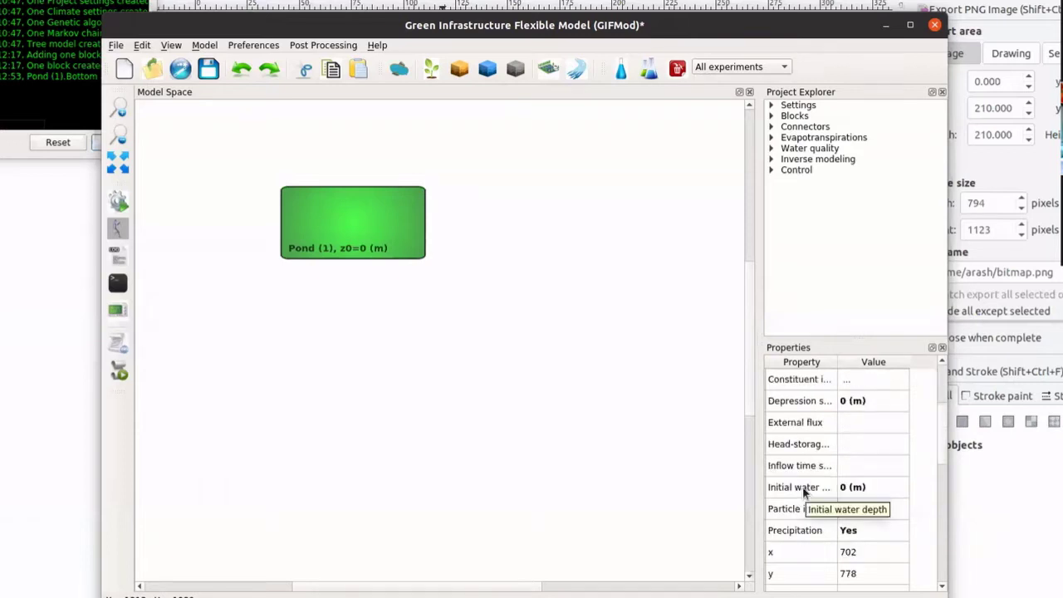
pyautogui.moveTo(837, 361); pyautogui.dragTo(862, 360)
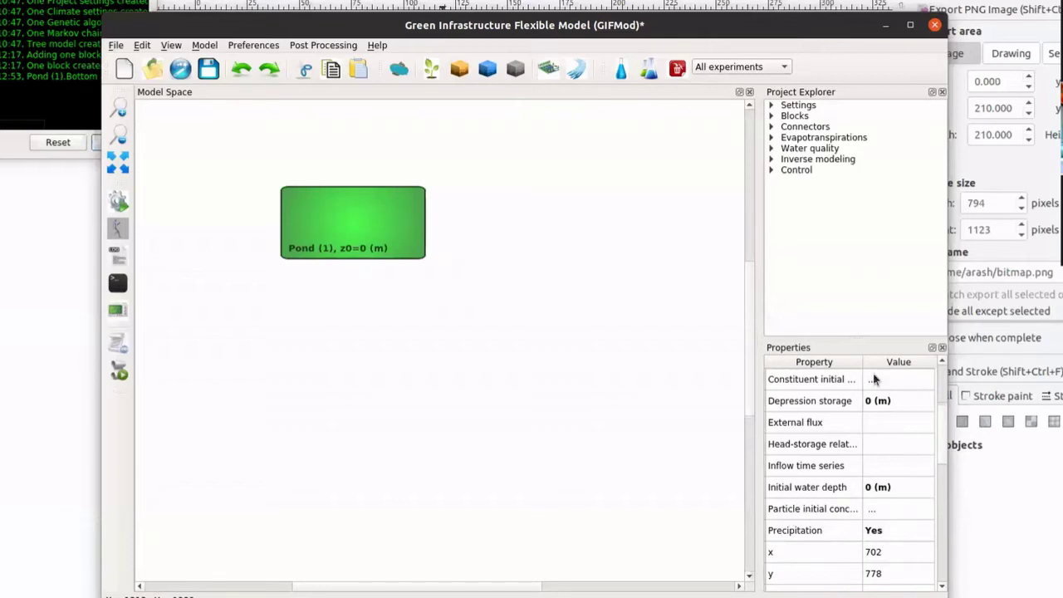
pyautogui.moveTo(864, 361)
pyautogui.mouseDown()
pyautogui.moveTo(873, 362)
pyautogui.moveTo(861, 361)
pyautogui.mouseUp()
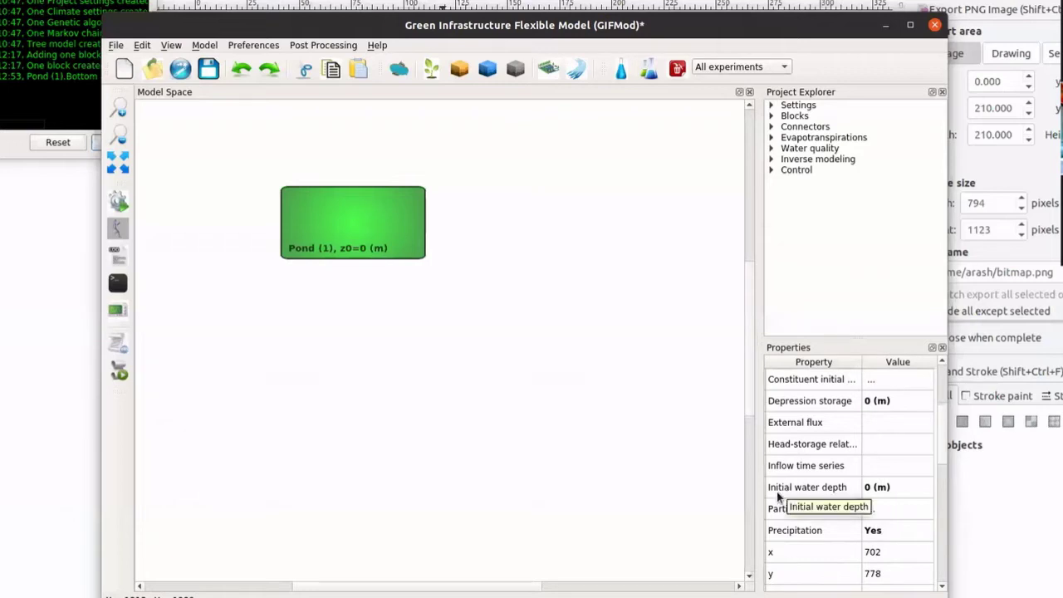
pyautogui.click(870, 490)
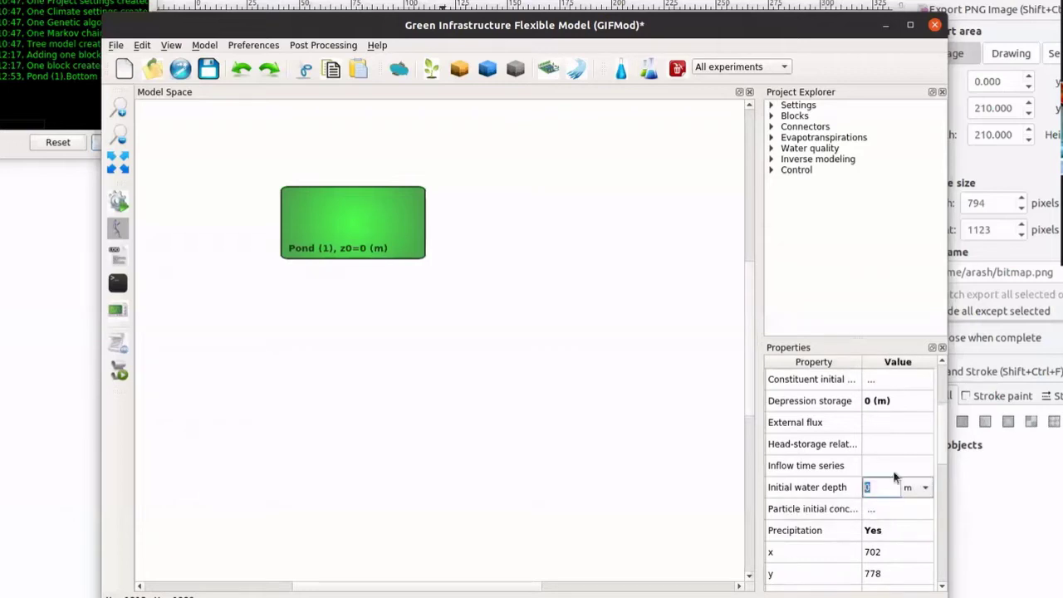
pyautogui.write('1')
pyautogui.press('Return')
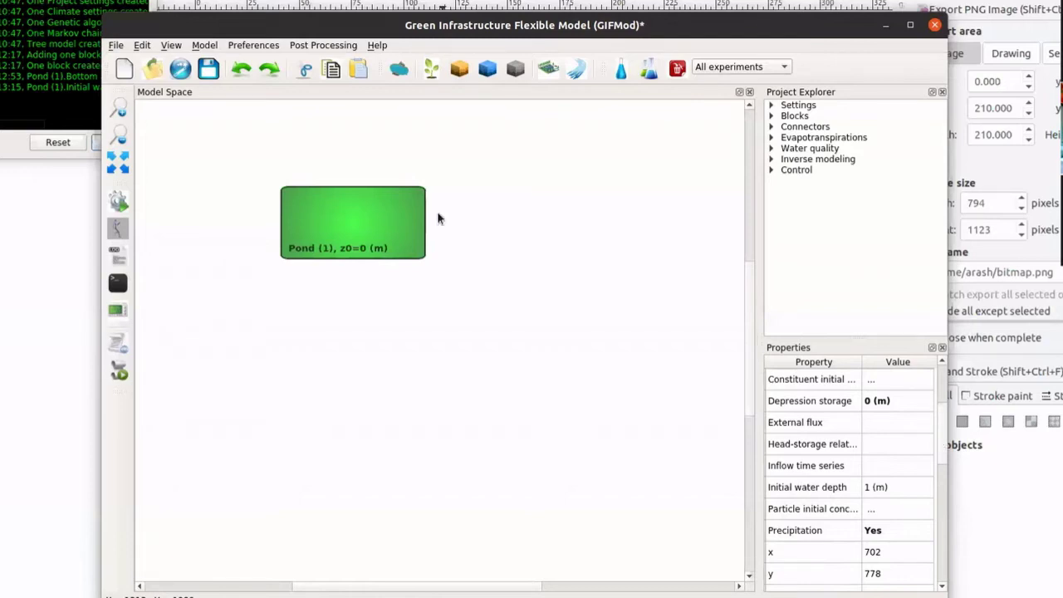
# - Save the model in the Documents folder as Reaction_in_Batch_system
pyautogui.click(209, 70)
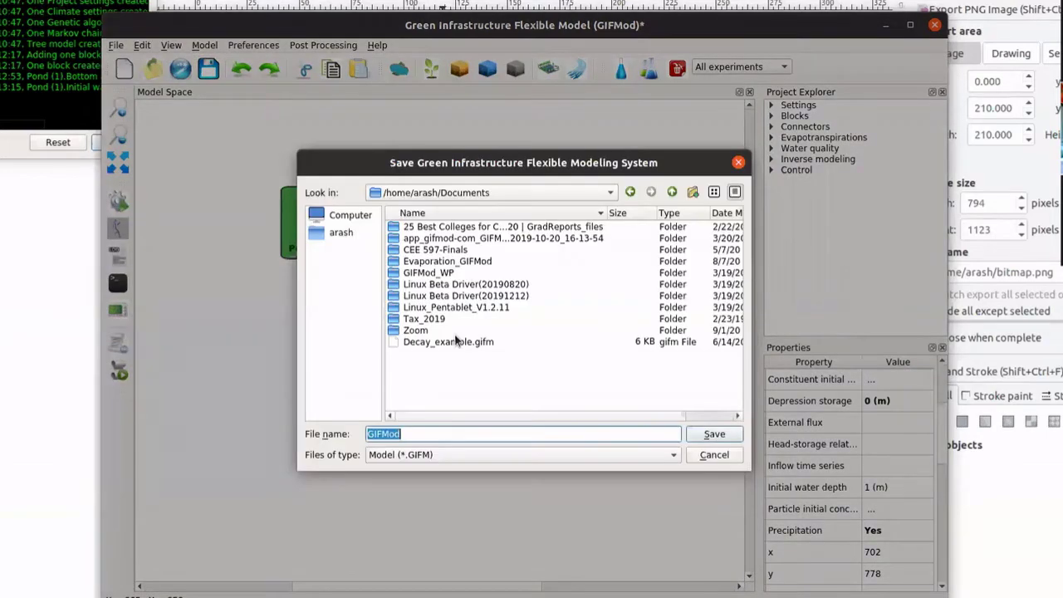
pyautogui.moveTo(421, 434); pyautogui.dragTo(355, 438)
pyautogui.write('CEE')
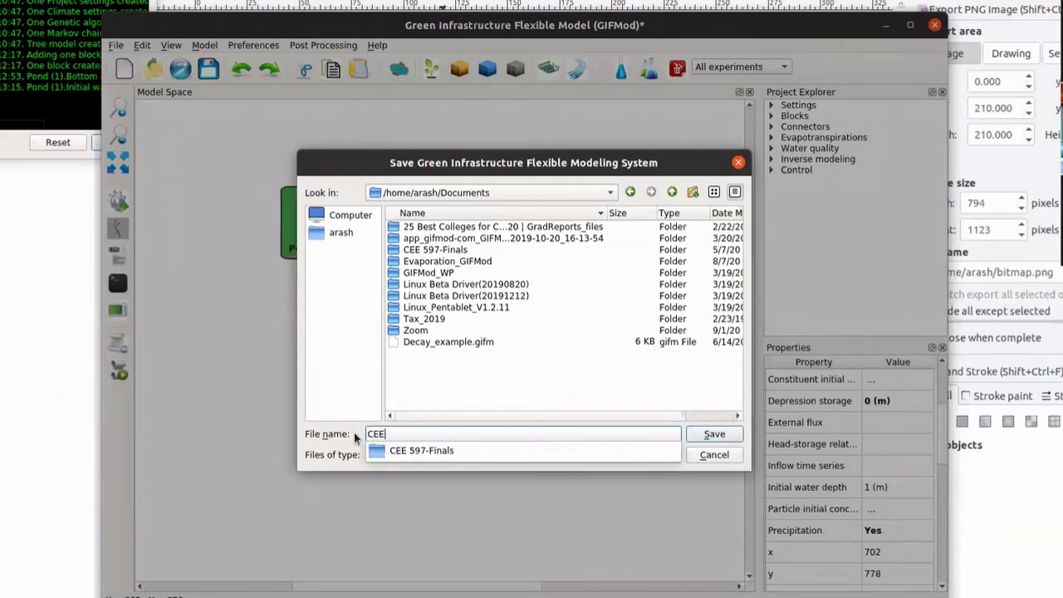
pyautogui.write('4')
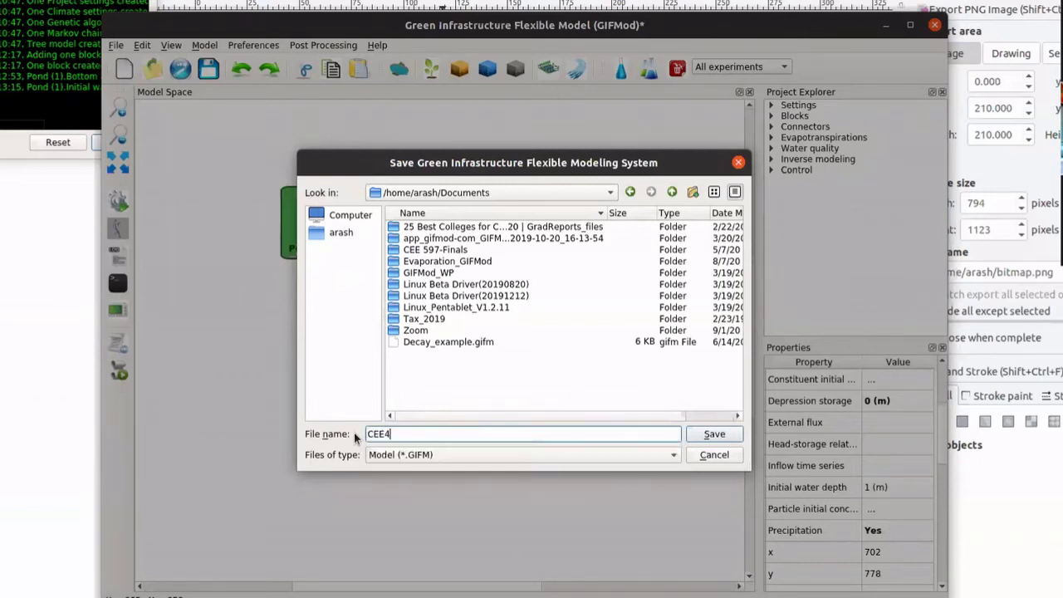
pyautogui.write('564')
pyautogui.hotkey('ctrl', 'a')
pyautogui.write('Reaction_in_Bath')
pyautogui.press('BackSpace')
pyautogui.write('ch_system')
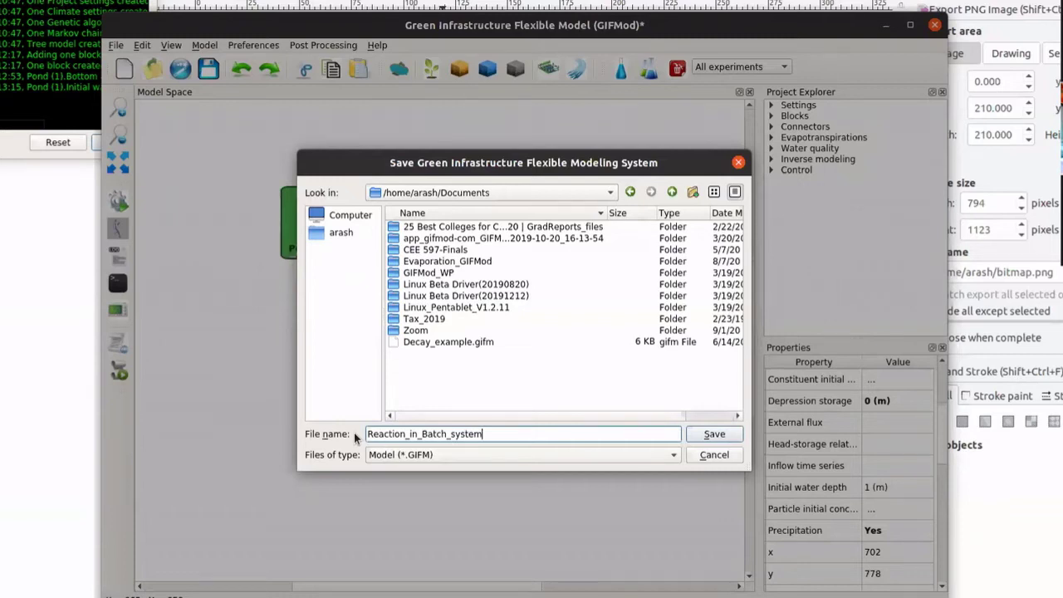
pyautogui.press('Return')
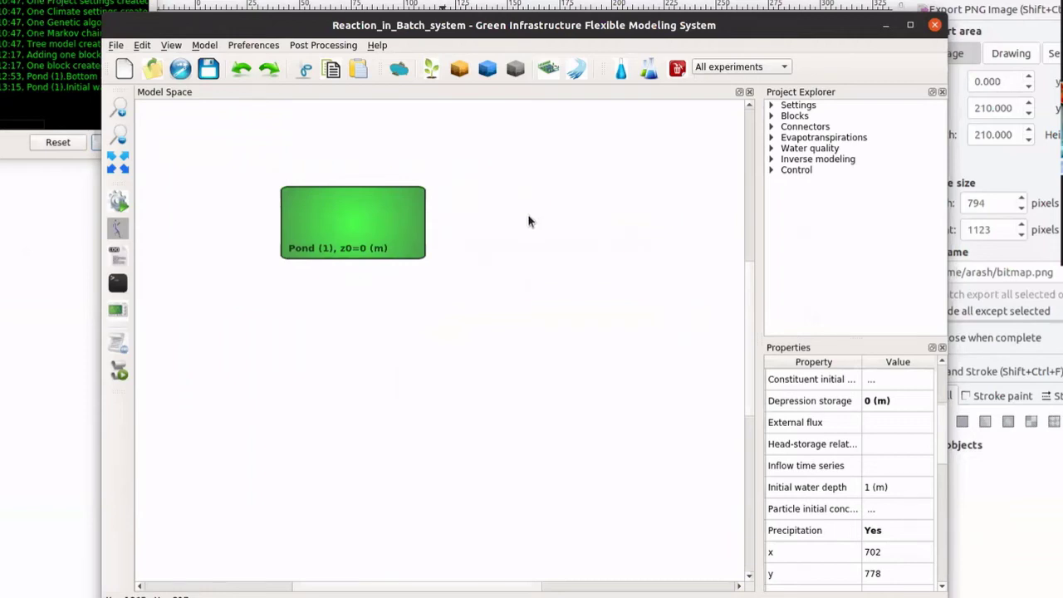
# - Run the forward simulation of the pond model and close its progress window once it ends
pyautogui.click(118, 371)
pyautogui.click(121, 206)
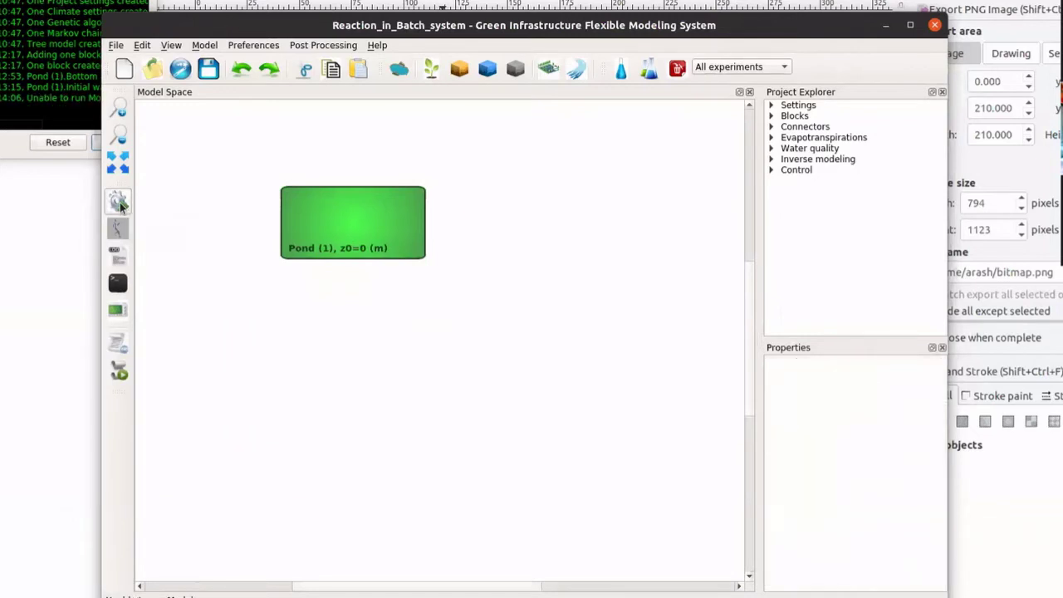
pyautogui.click(120, 206)
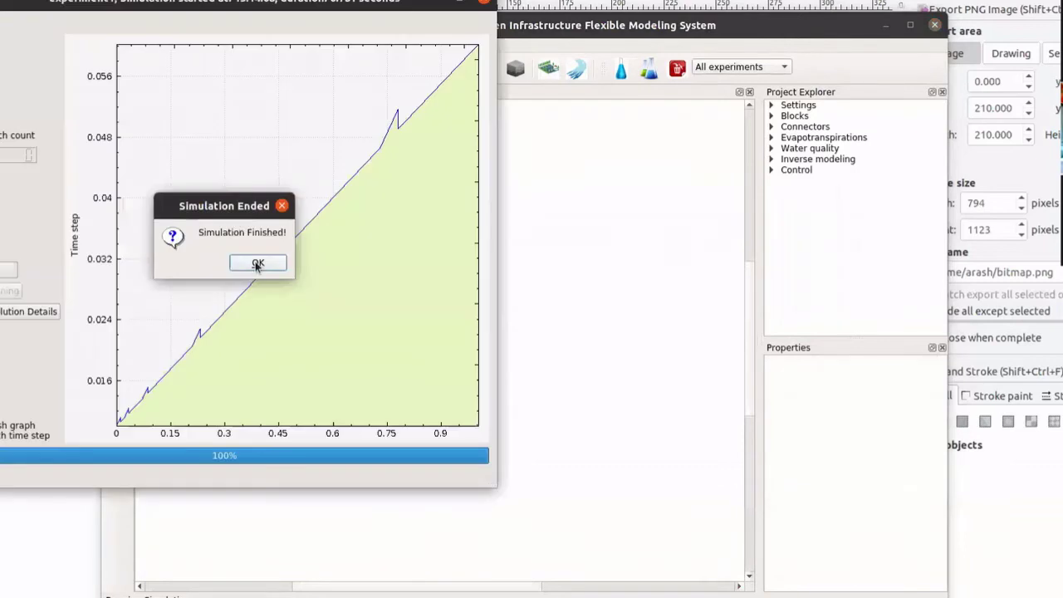
pyautogui.click(257, 264)
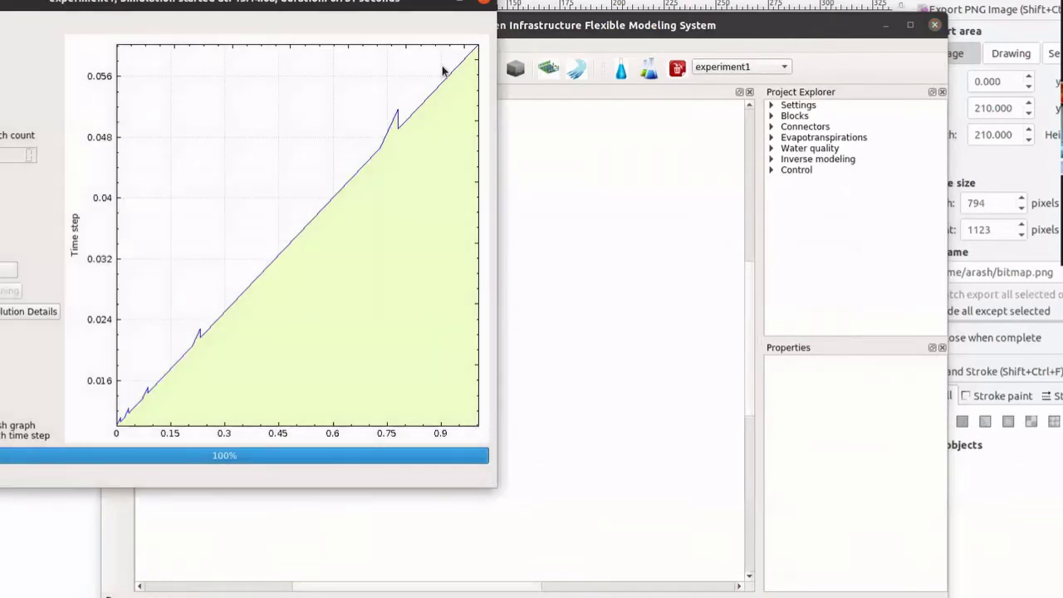
pyautogui.click(486, 4)
# - Plot the pond's storage over time, examine the graph, and close it
pyautogui.rightClick(360, 222)
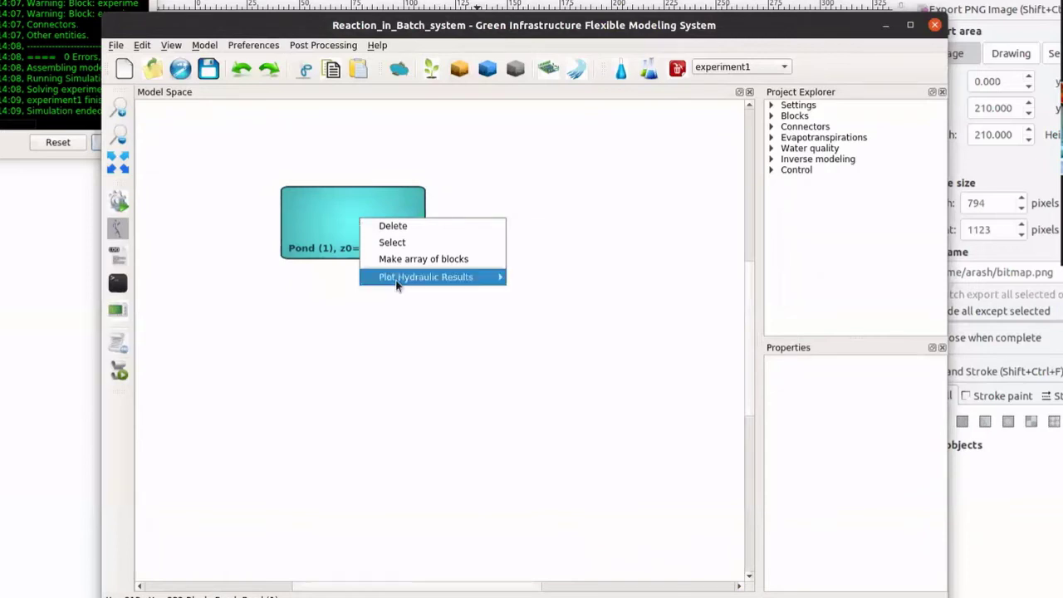
pyautogui.moveTo(401, 276)
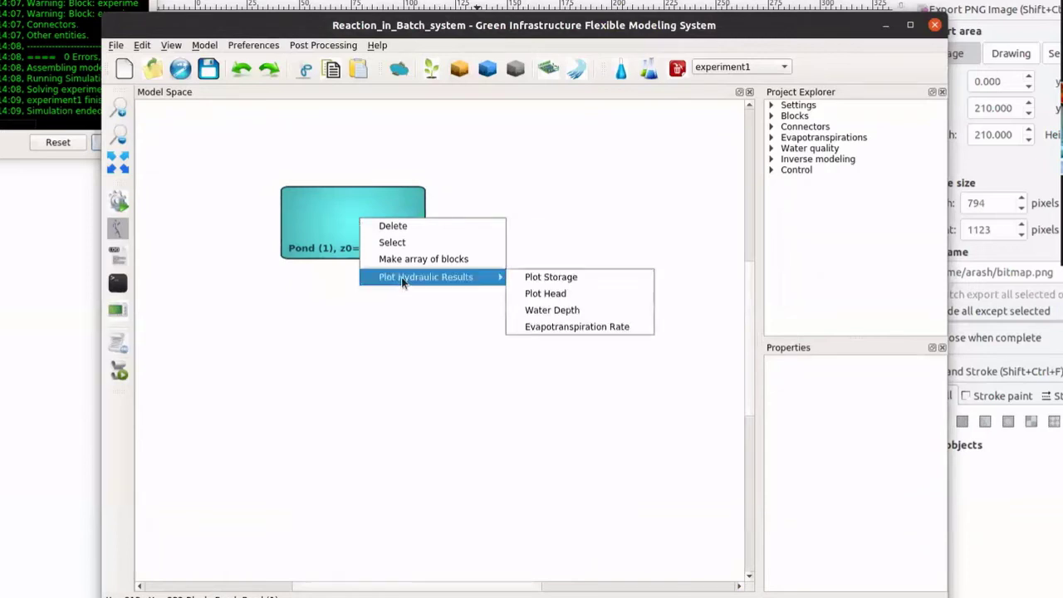
pyautogui.click(549, 279)
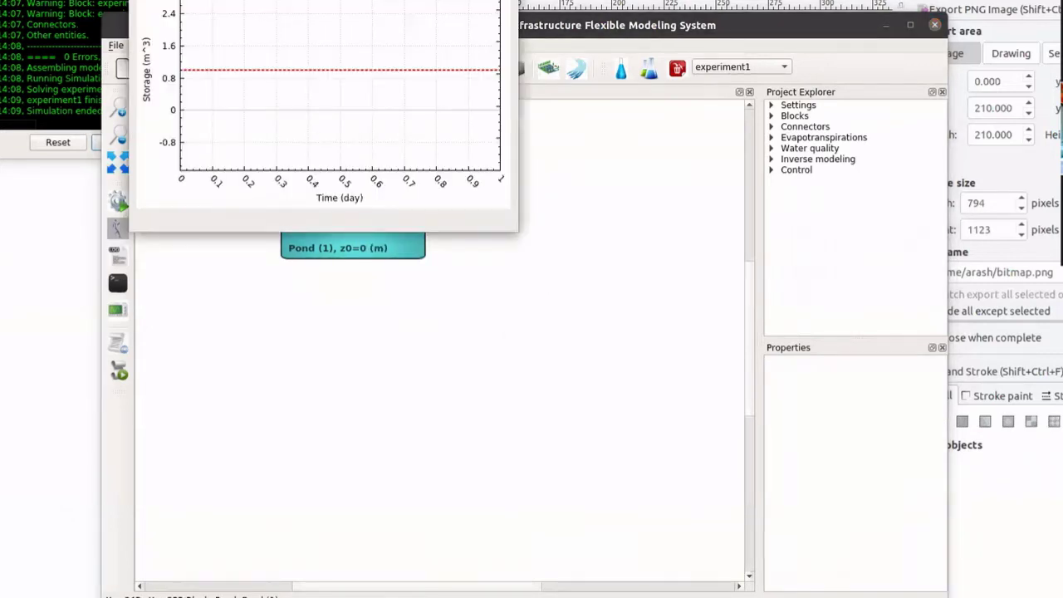
pyautogui.moveTo(365, 28); pyautogui.dragTo(490, 250)
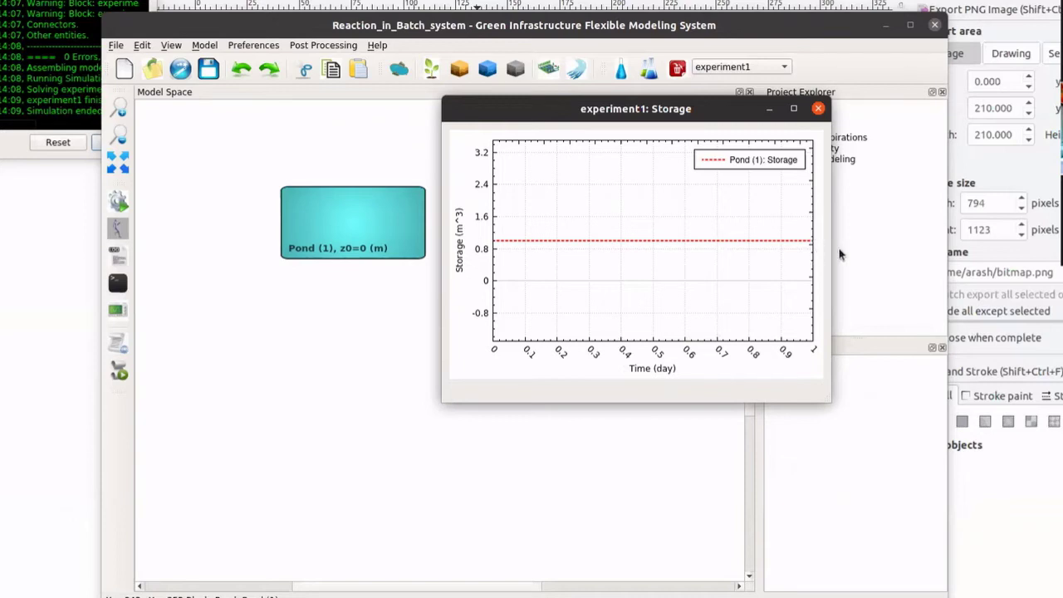
pyautogui.click(818, 109)
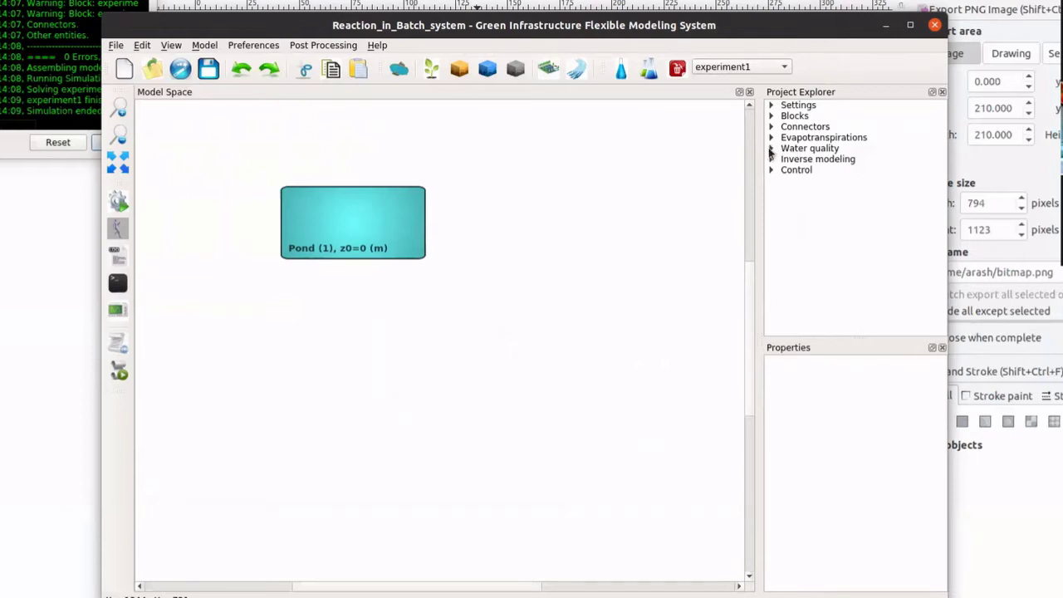
# - Add a water quality constituent and name it Pollutant_0
pyautogui.click(772, 149)
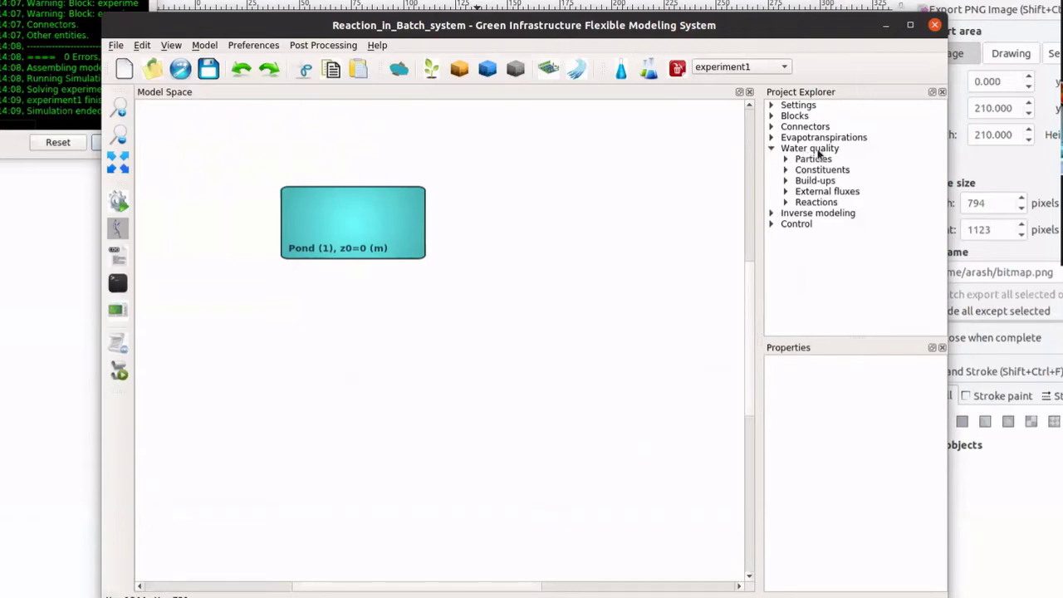
pyautogui.click(814, 171)
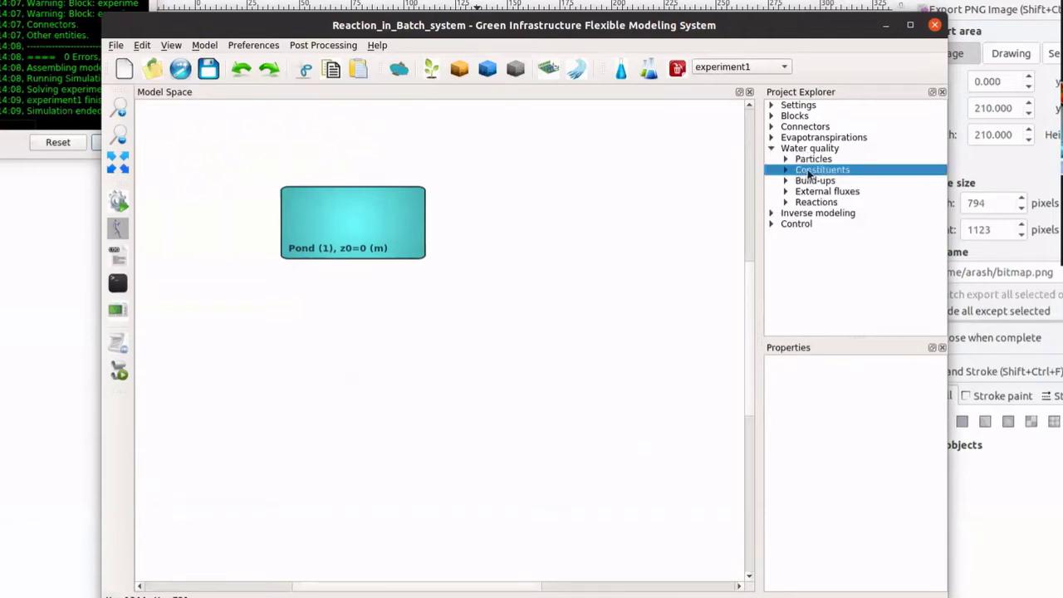
pyautogui.rightClick(809, 172)
pyautogui.click(856, 178)
pyautogui.click(830, 182)
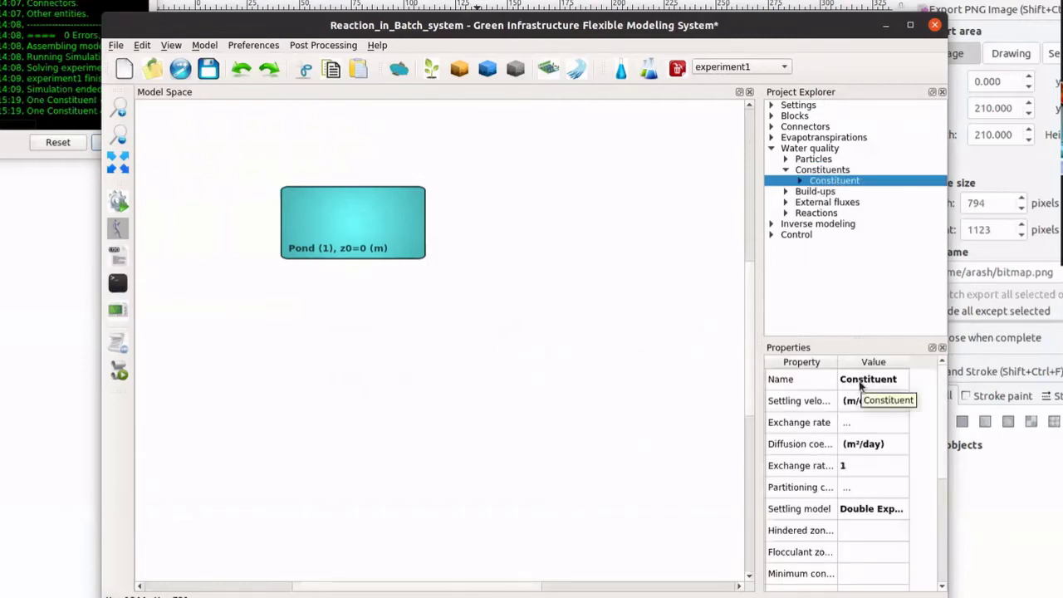
pyautogui.doubleClick(861, 382)
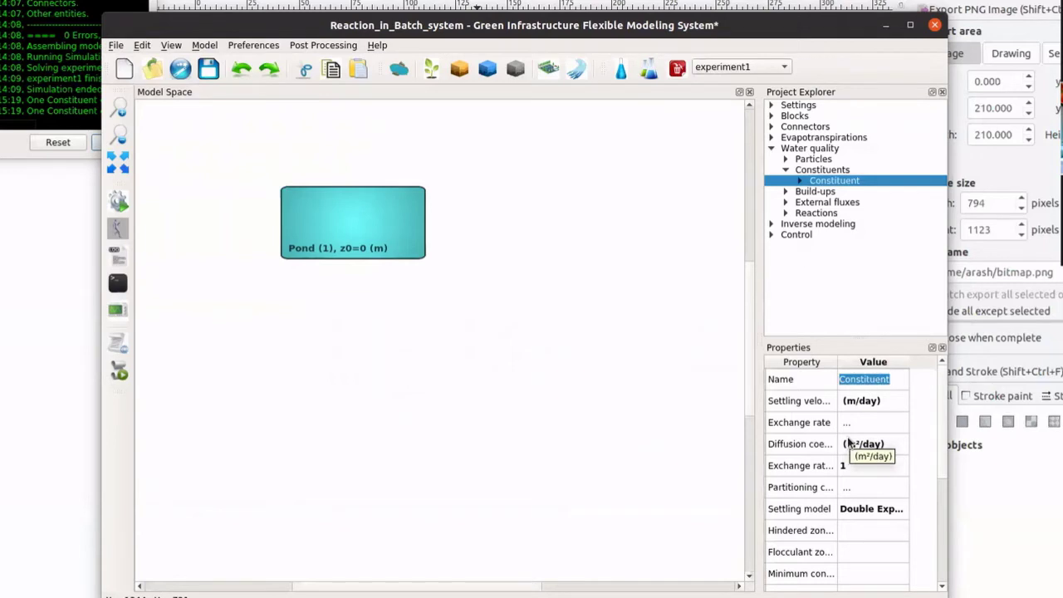
pyautogui.write('Pollut')
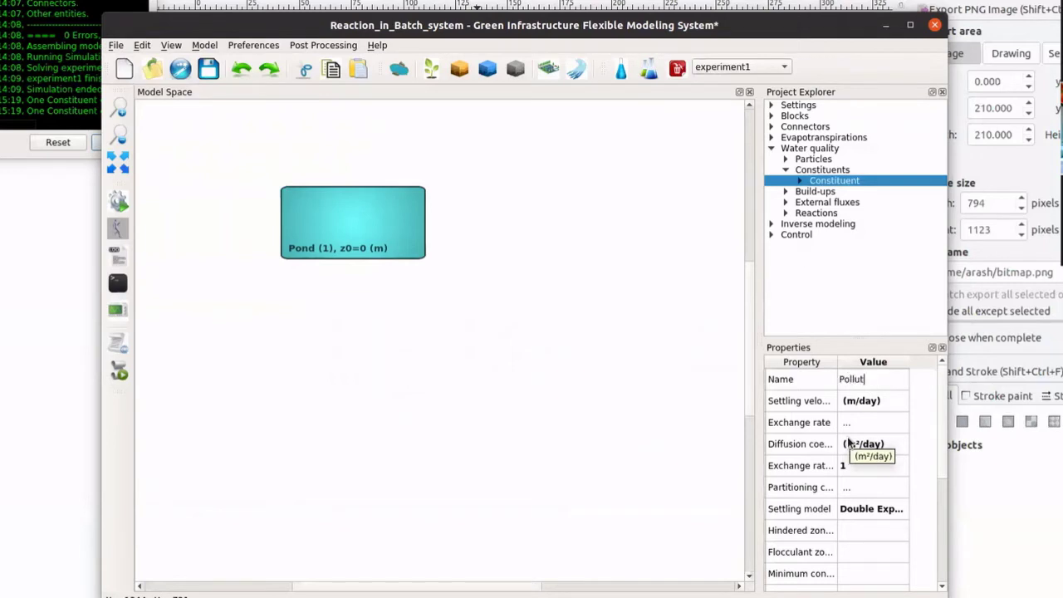
pyautogui.write('ant_0')
pyautogui.press('Return')
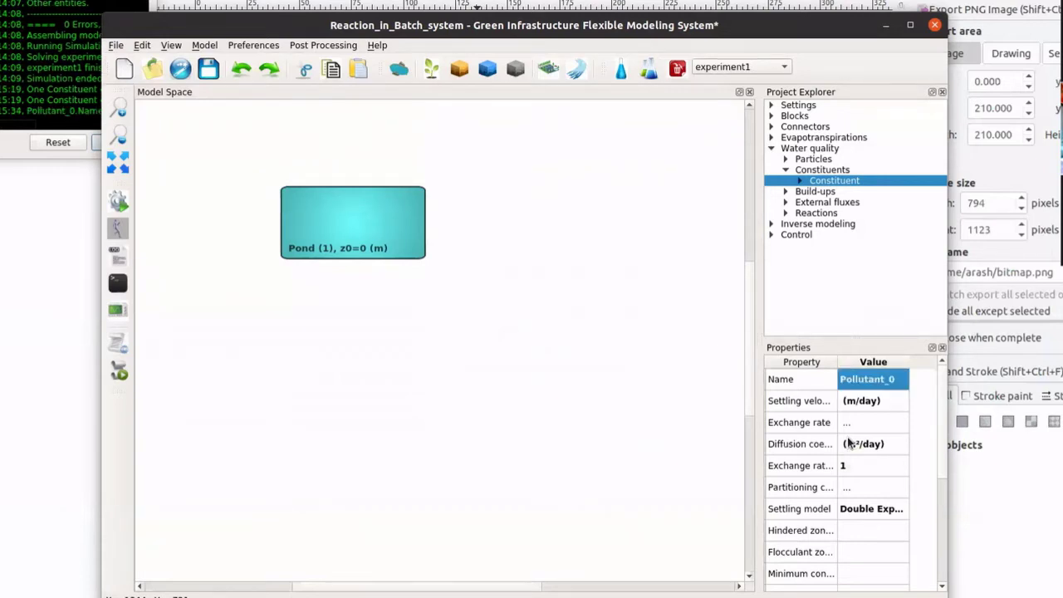
# - Add a second water quality constituent and name it Pollutant_1
pyautogui.click(825, 170)
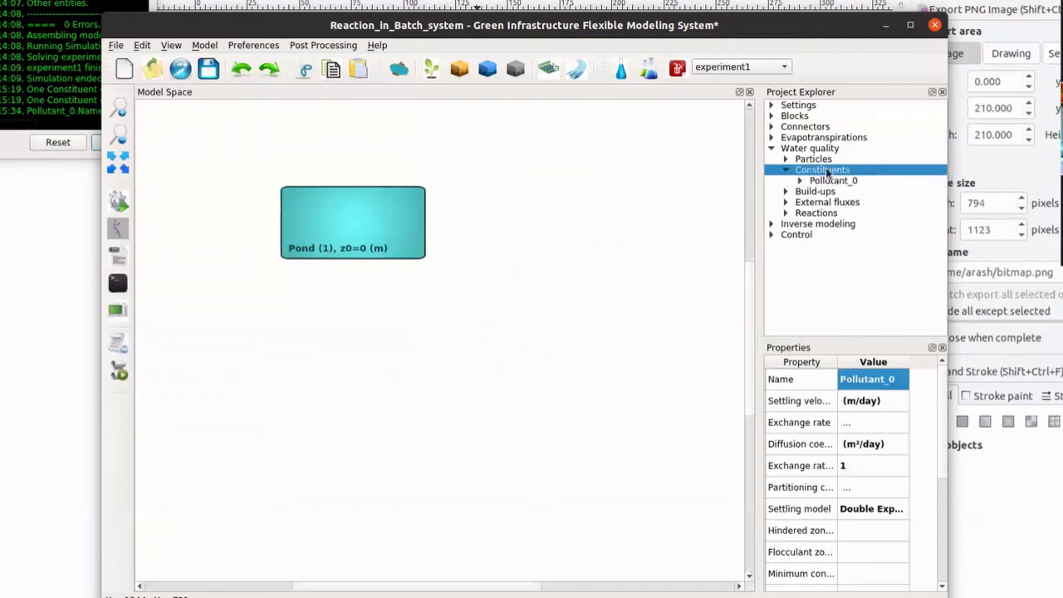
pyautogui.rightClick(826, 172)
pyautogui.click(864, 174)
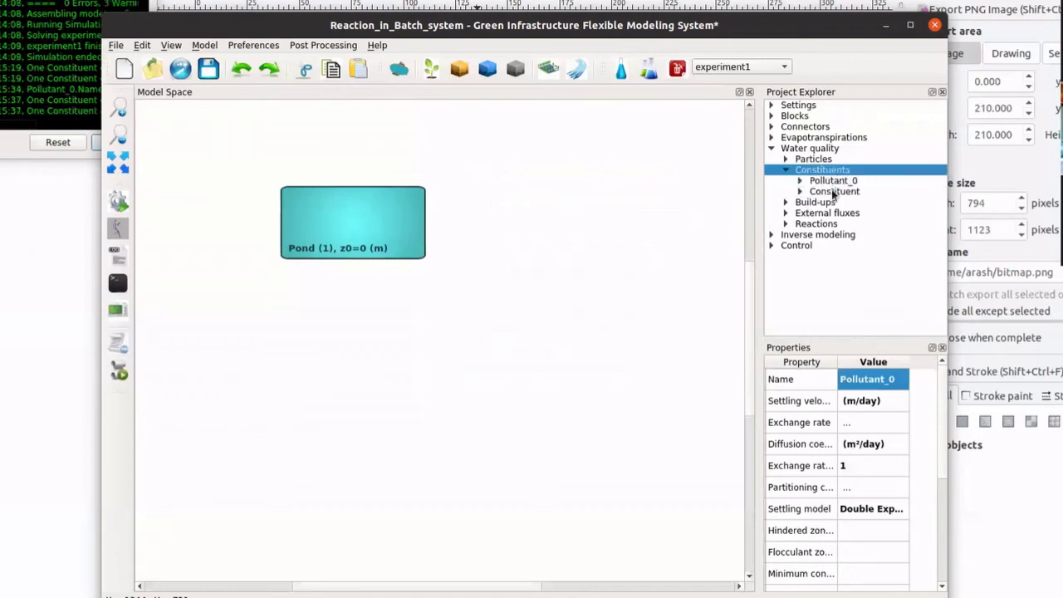
pyautogui.click(834, 191)
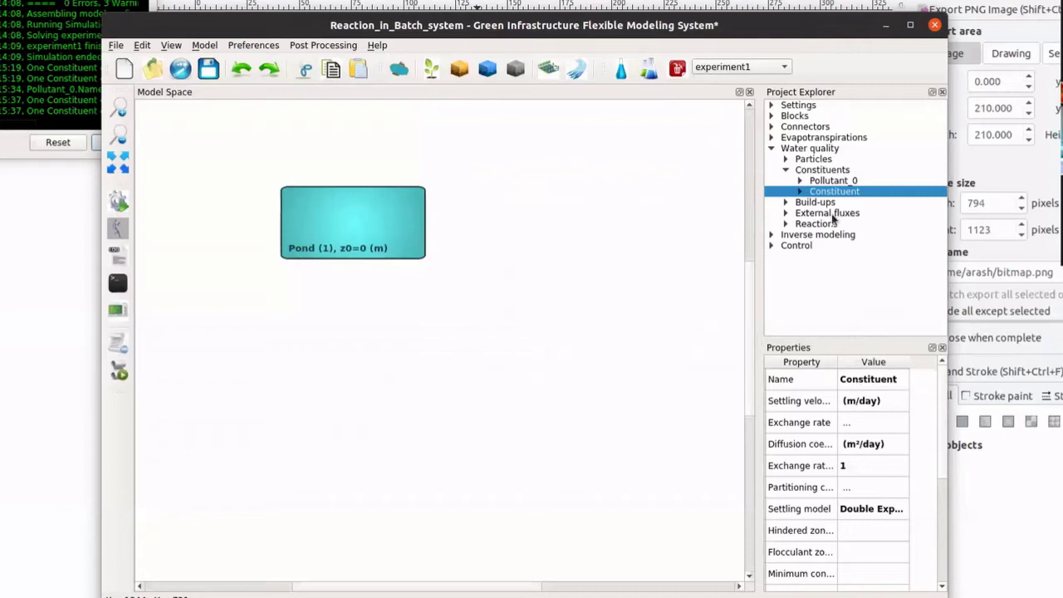
pyautogui.doubleClick(868, 381)
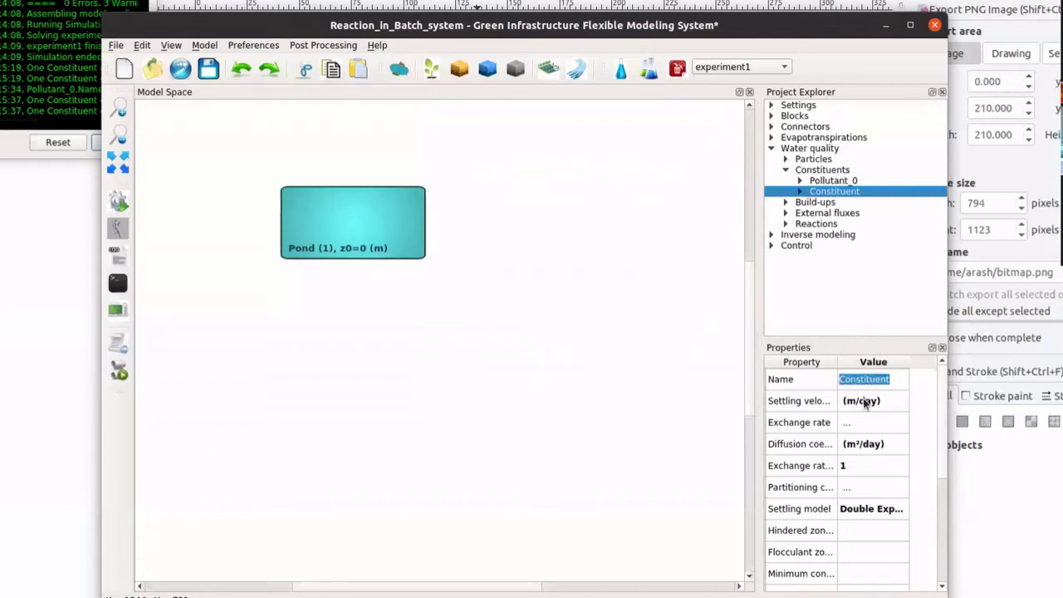
pyautogui.write('Pol')
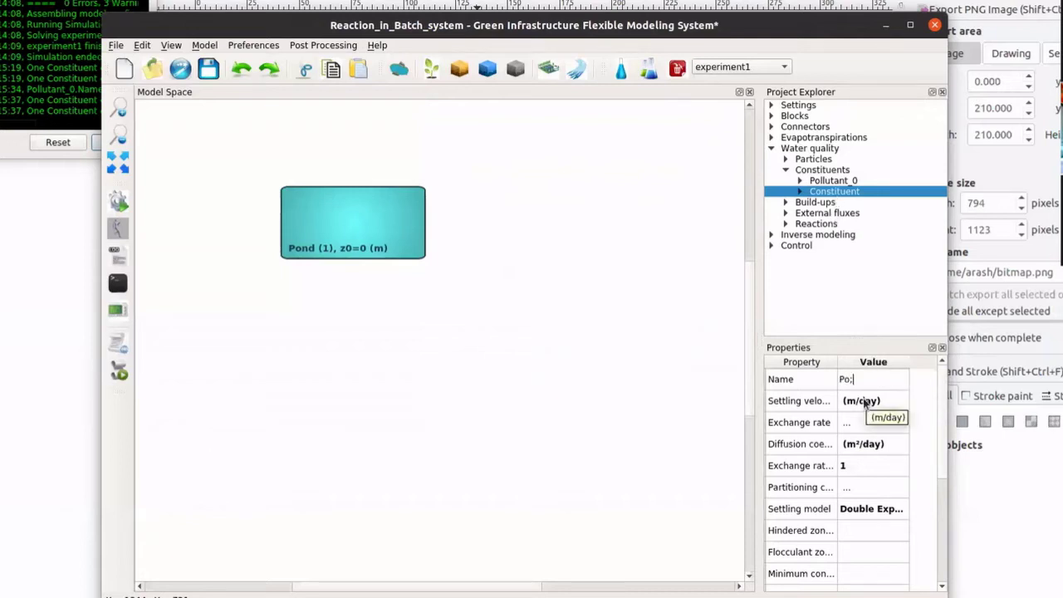
pyautogui.write('lutant_1')
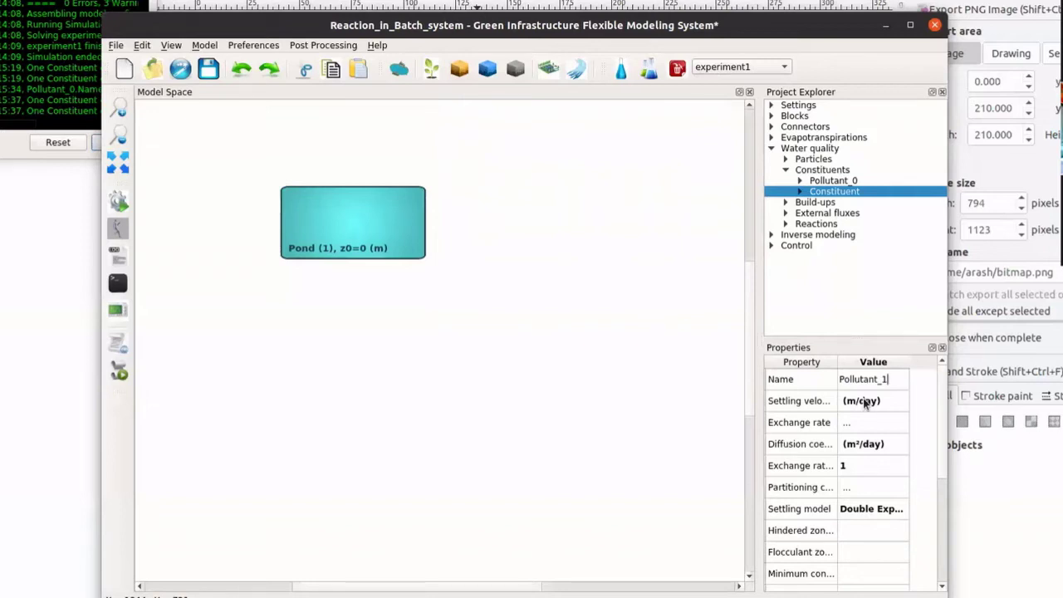
pyautogui.press('Return')
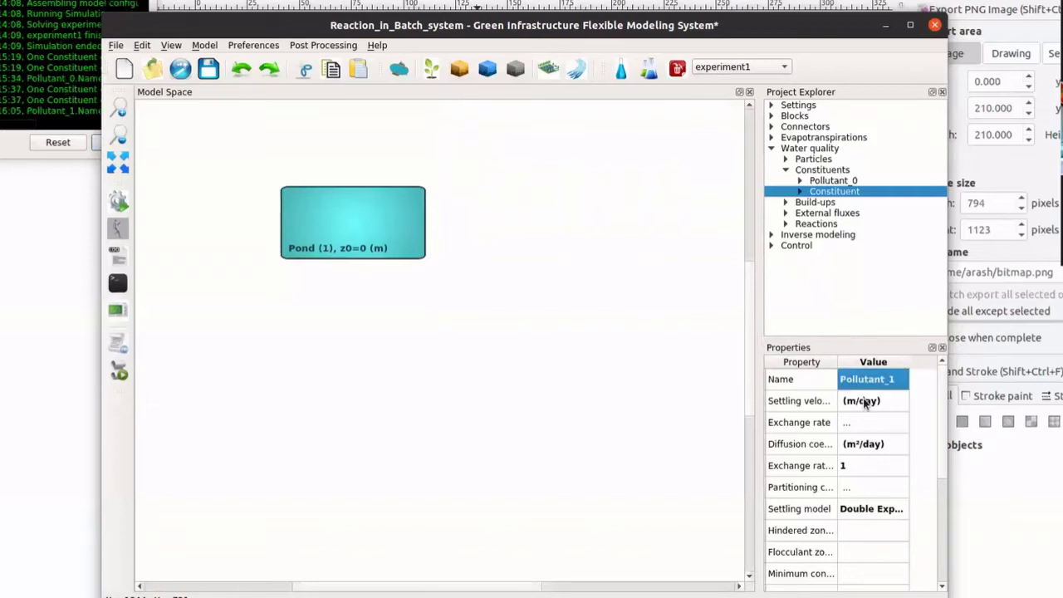
# - Add a third water quality constituent and name it Pollutant_2
pyautogui.click(825, 171)
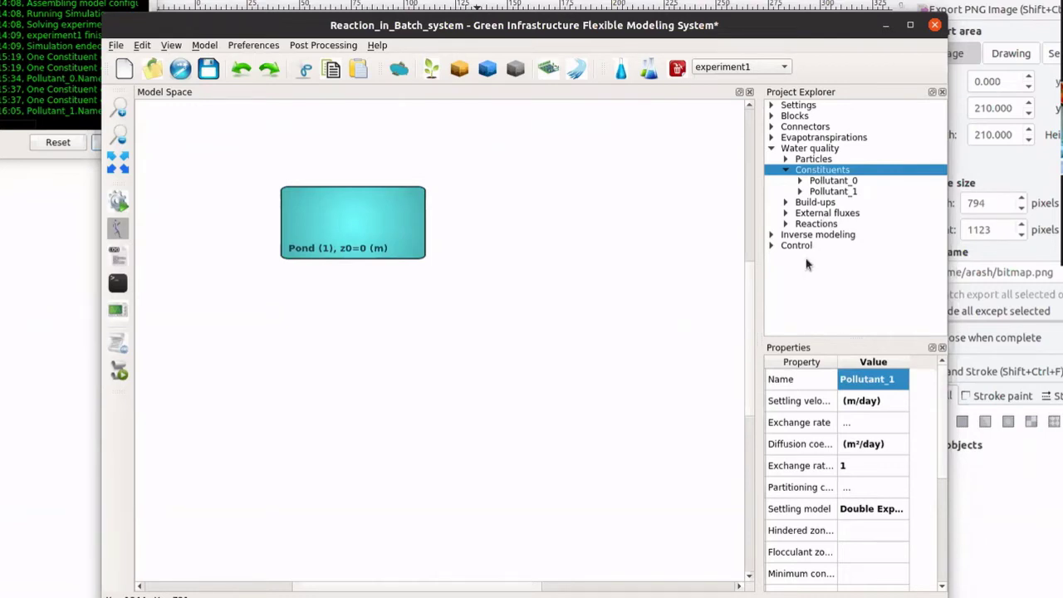
pyautogui.rightClick(822, 173)
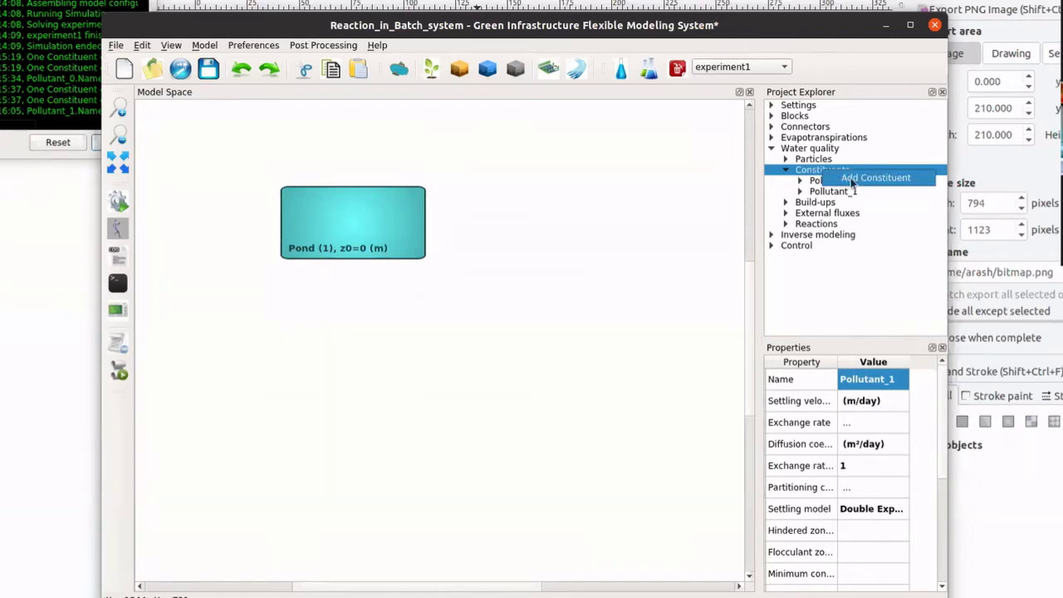
pyautogui.click(851, 179)
pyautogui.click(834, 204)
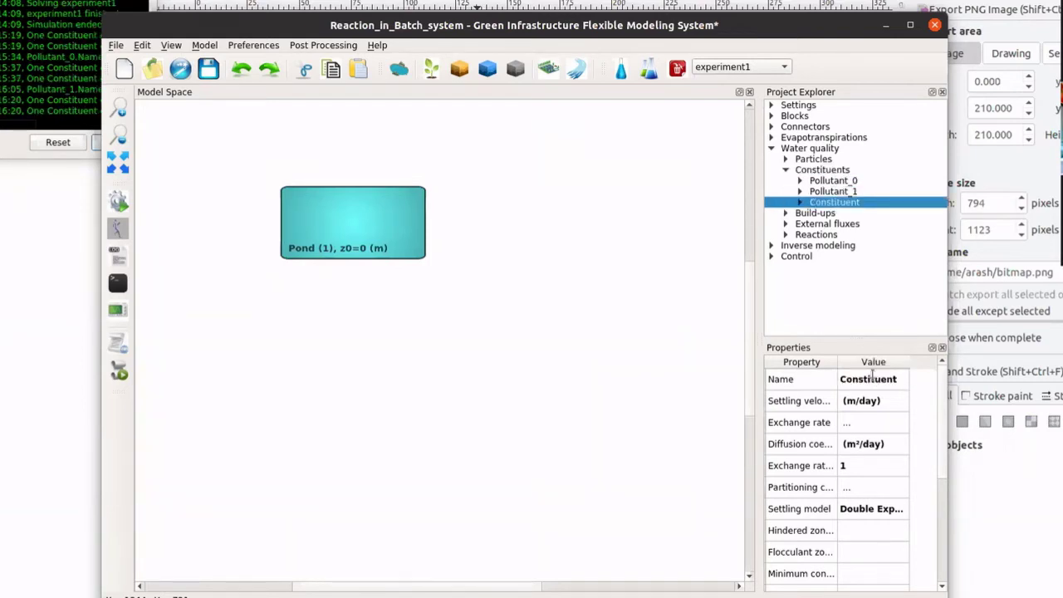
pyautogui.doubleClick(885, 378)
pyautogui.write('Poll')
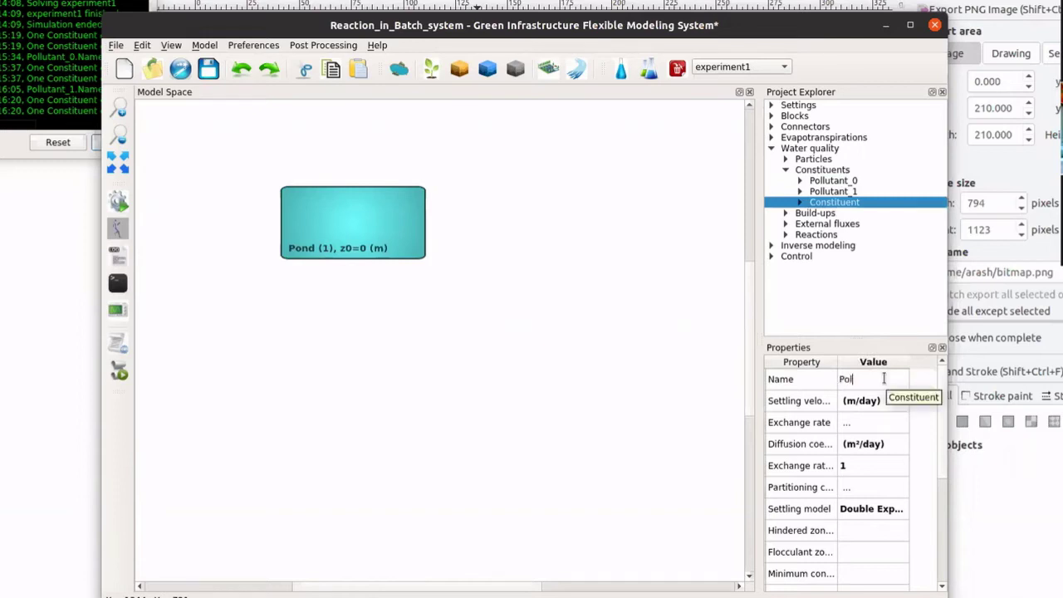
pyautogui.write('utant_2')
pyautogui.press('Return')
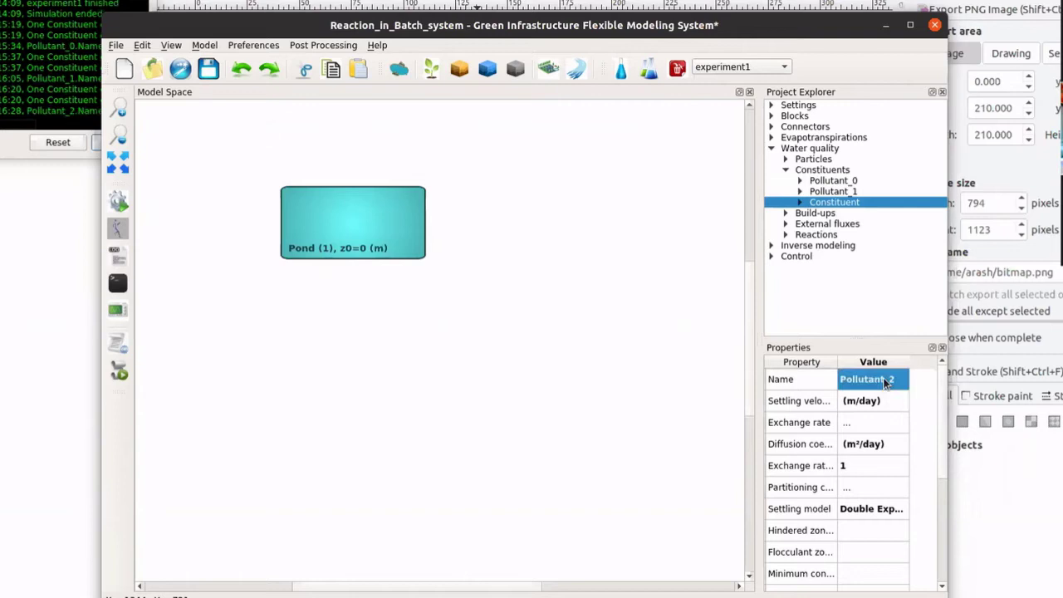
pyautogui.click(846, 193)
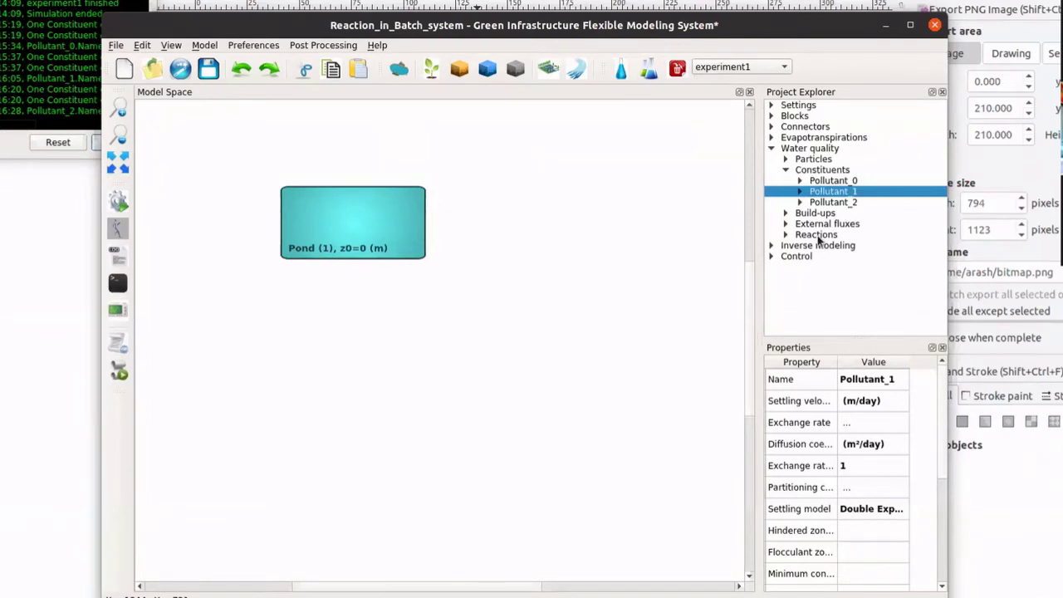
# - Add three reaction parameters to the water quality reactions
pyautogui.click(818, 236)
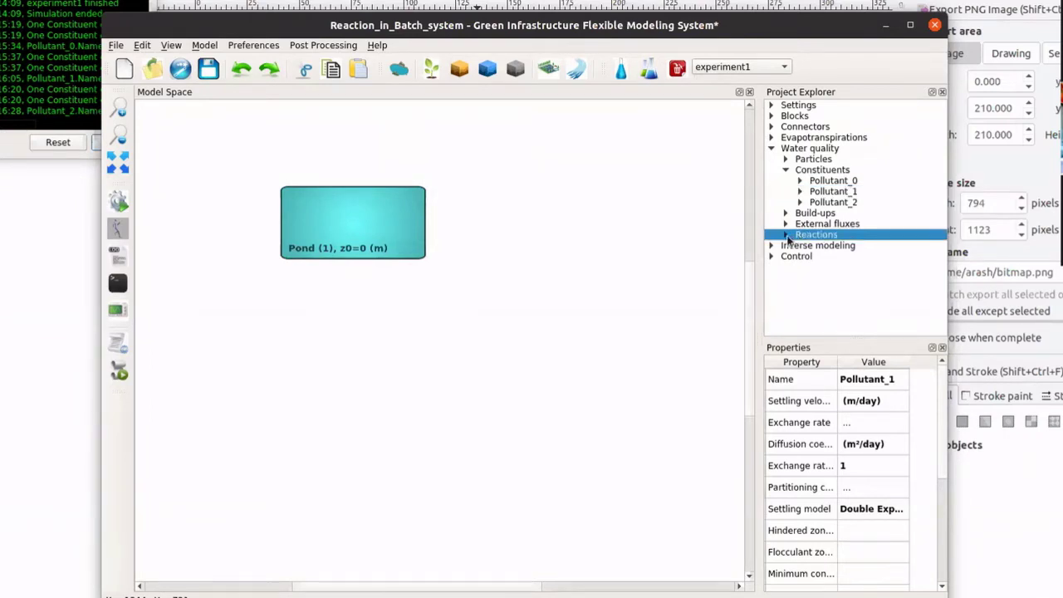
pyautogui.click(786, 235)
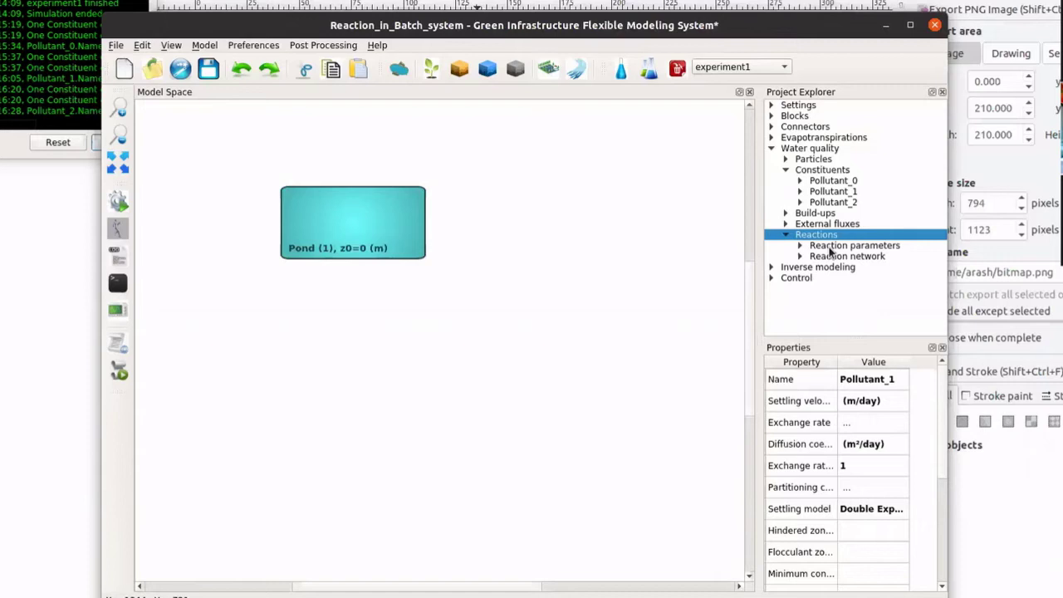
pyautogui.click(835, 245)
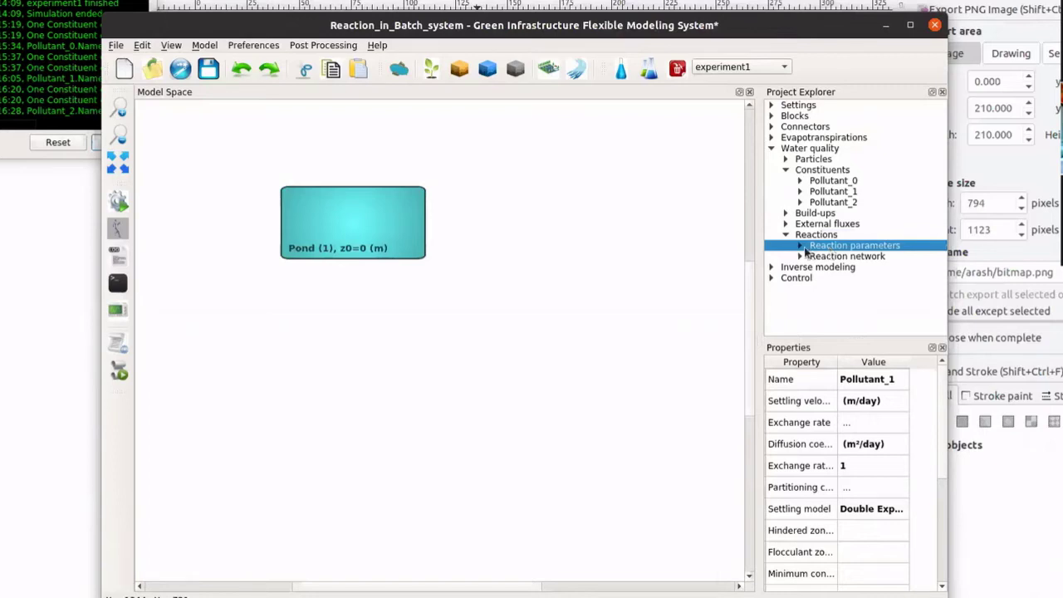
pyautogui.rightClick(831, 251)
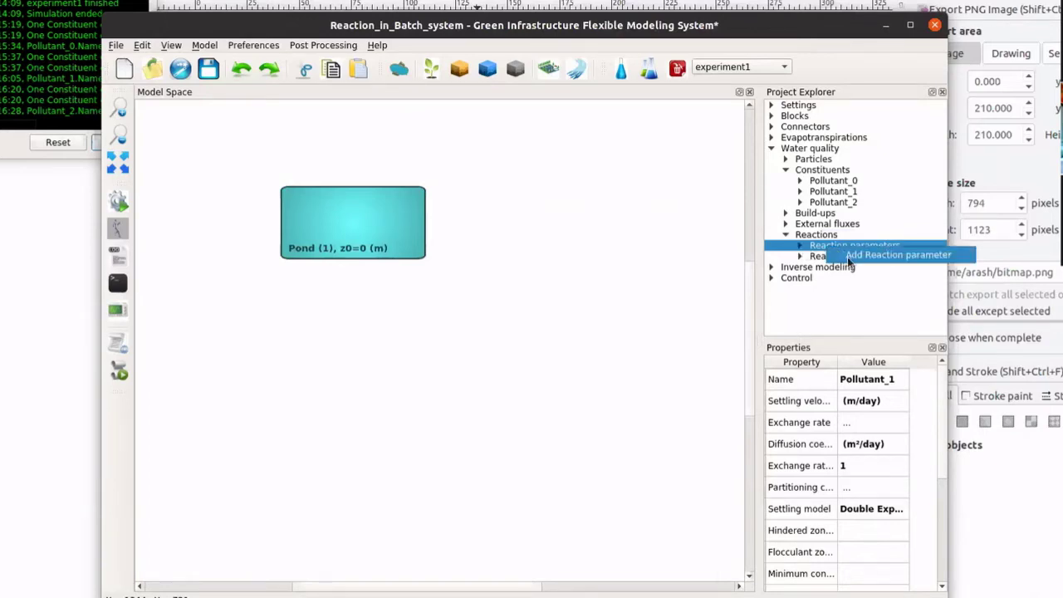
pyautogui.click(859, 256)
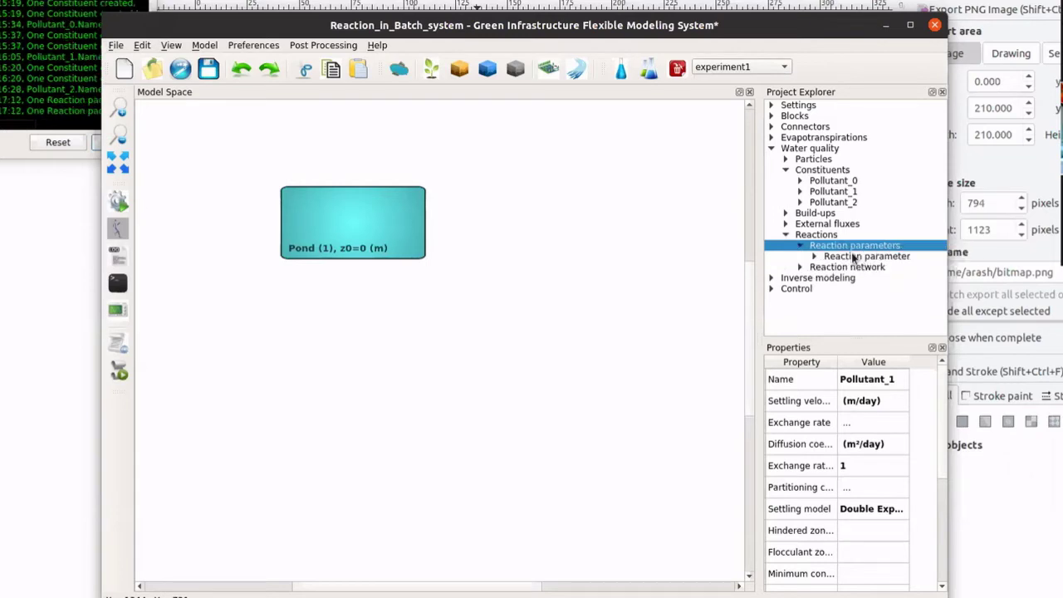
pyautogui.click(852, 258)
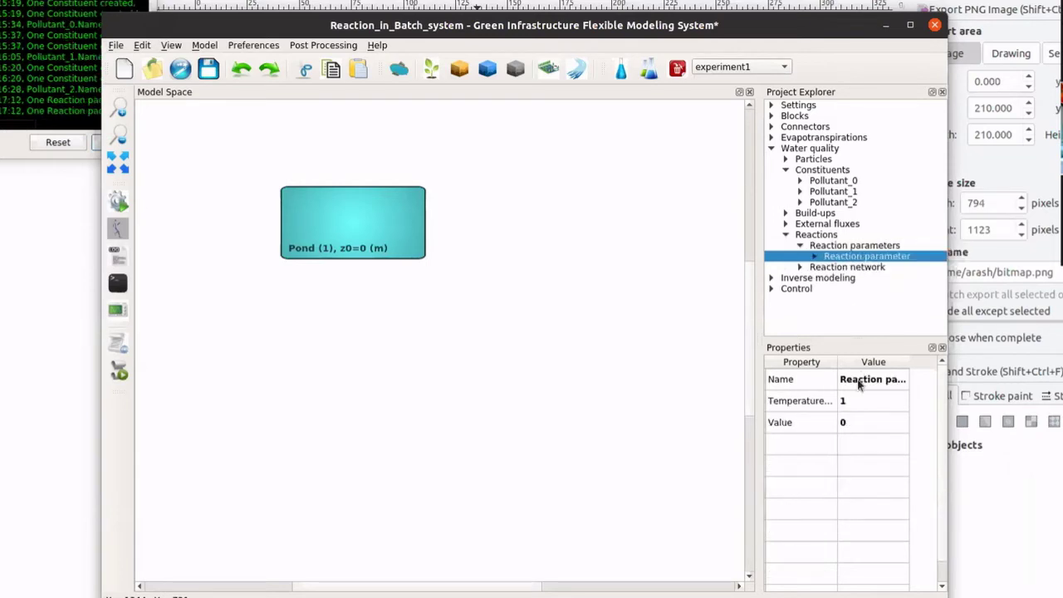
pyautogui.rightClick(848, 248)
pyautogui.click(869, 254)
pyautogui.rightClick(847, 248)
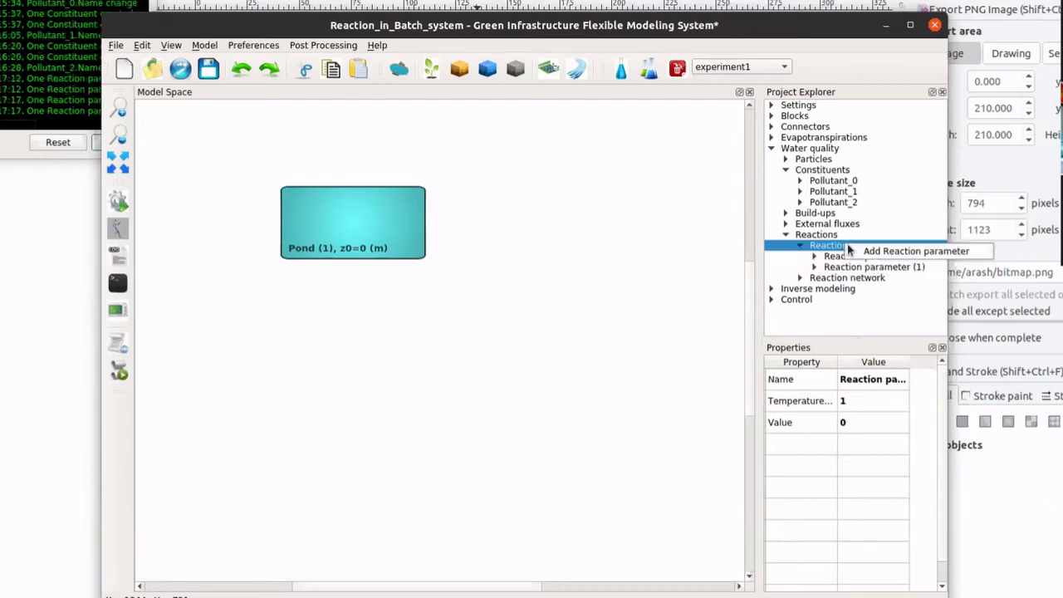
pyautogui.click(868, 251)
# - Name the first reaction parameter k_0 and set its value to 0.5
pyautogui.click(861, 256)
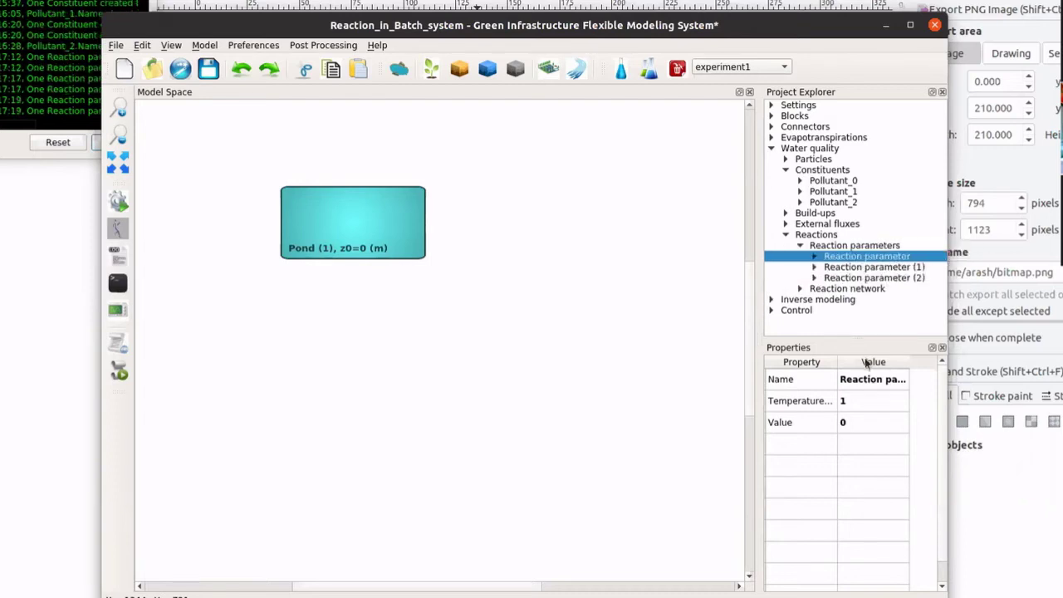
pyautogui.doubleClick(870, 379)
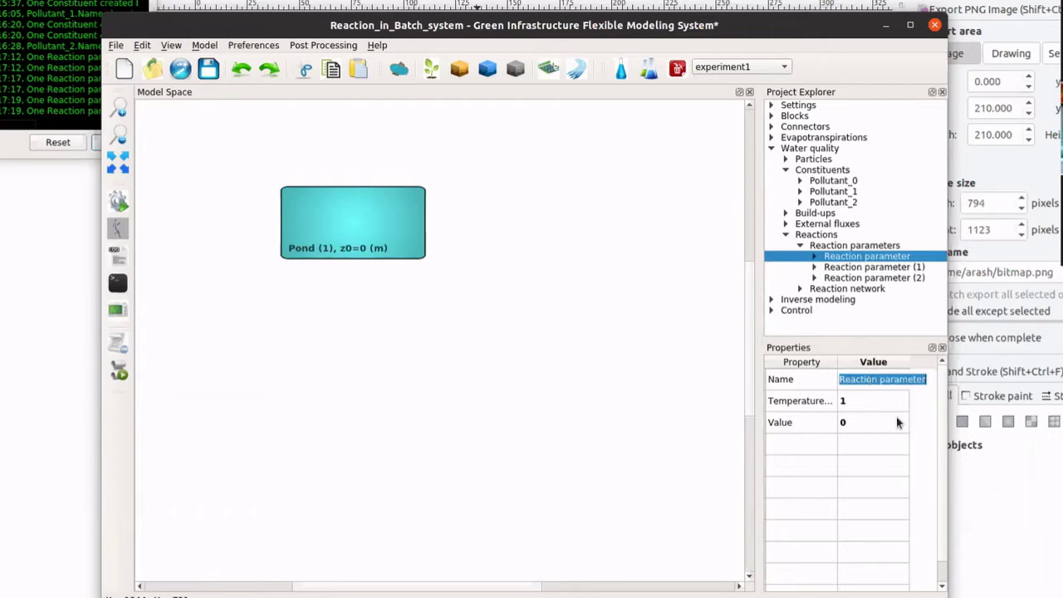
pyautogui.write('k_')
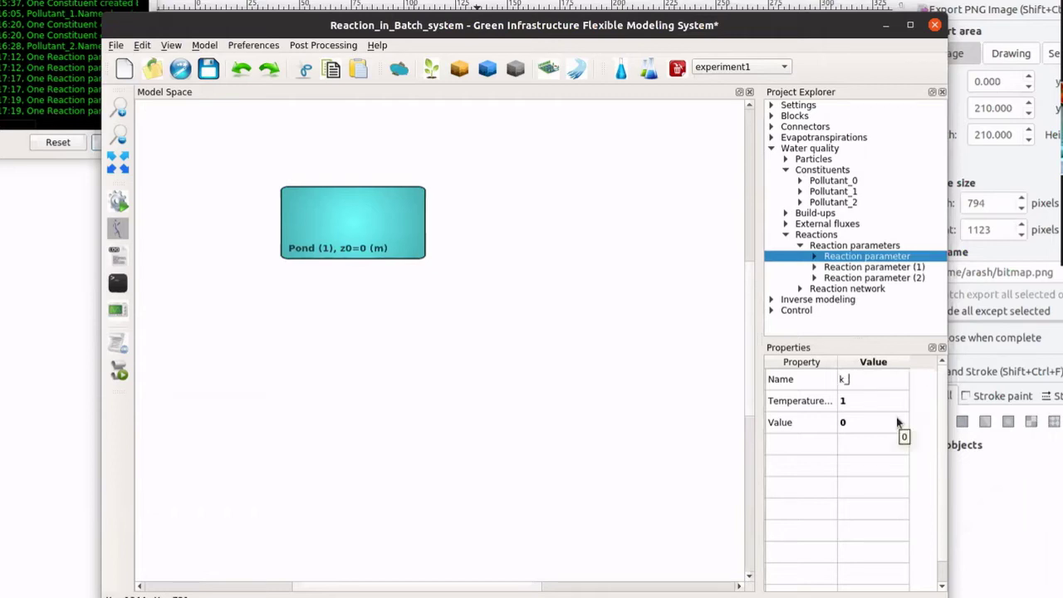
pyautogui.write('0')
pyautogui.press('Return')
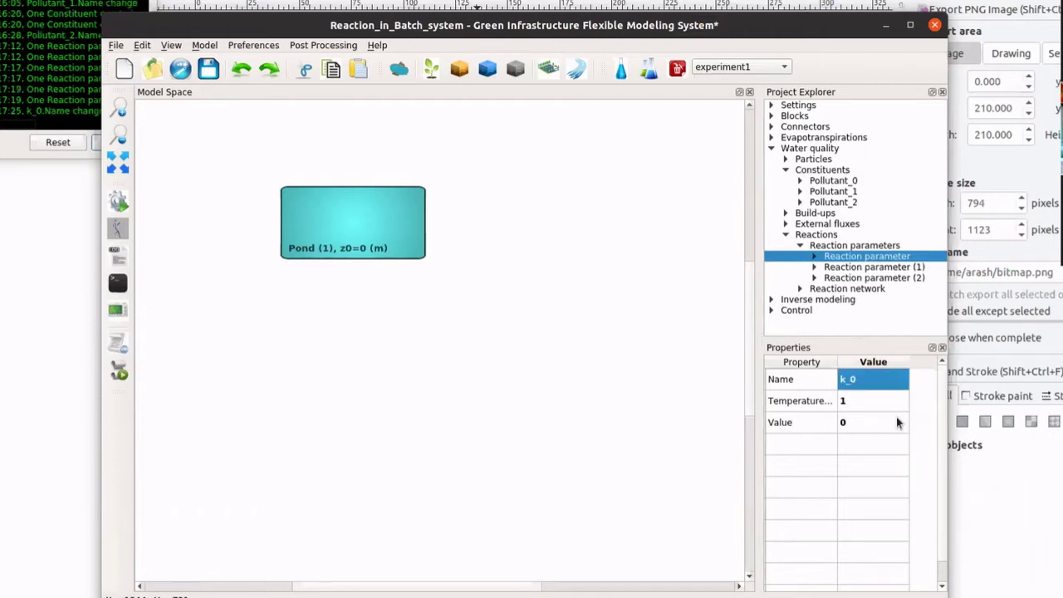
pyautogui.doubleClick(866, 423)
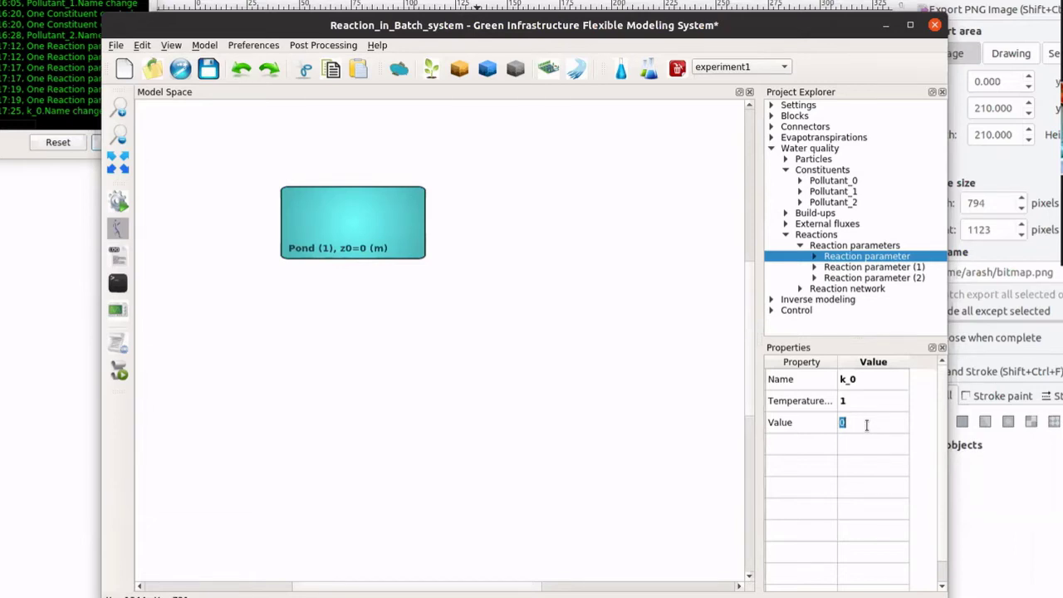
pyautogui.write('0.5')
pyautogui.press('Return')
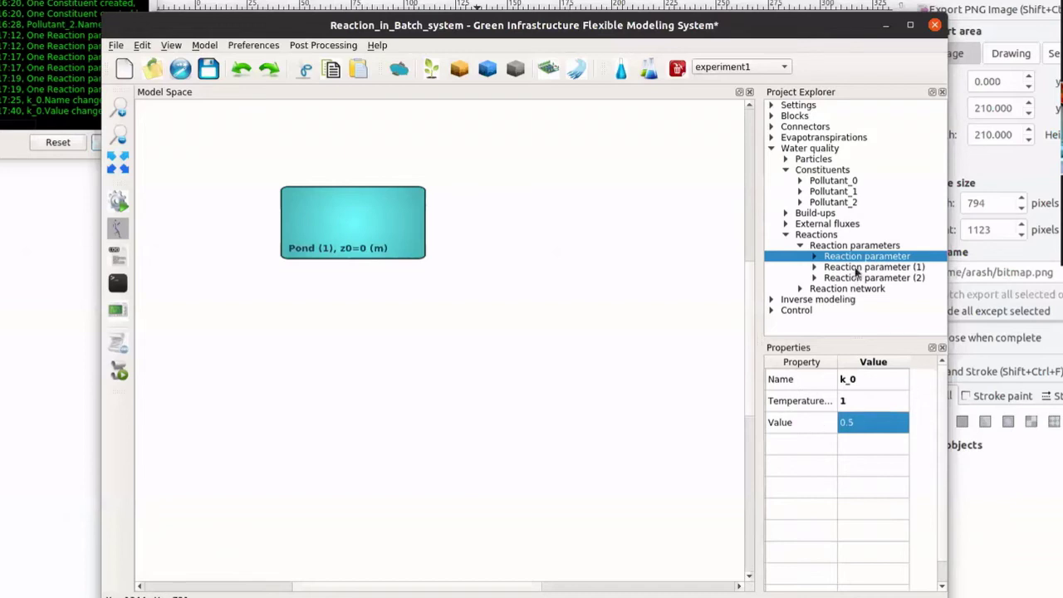
# - Rename Reaction parameter (1) as k_1 and set its value to 0.5
pyautogui.click(857, 269)
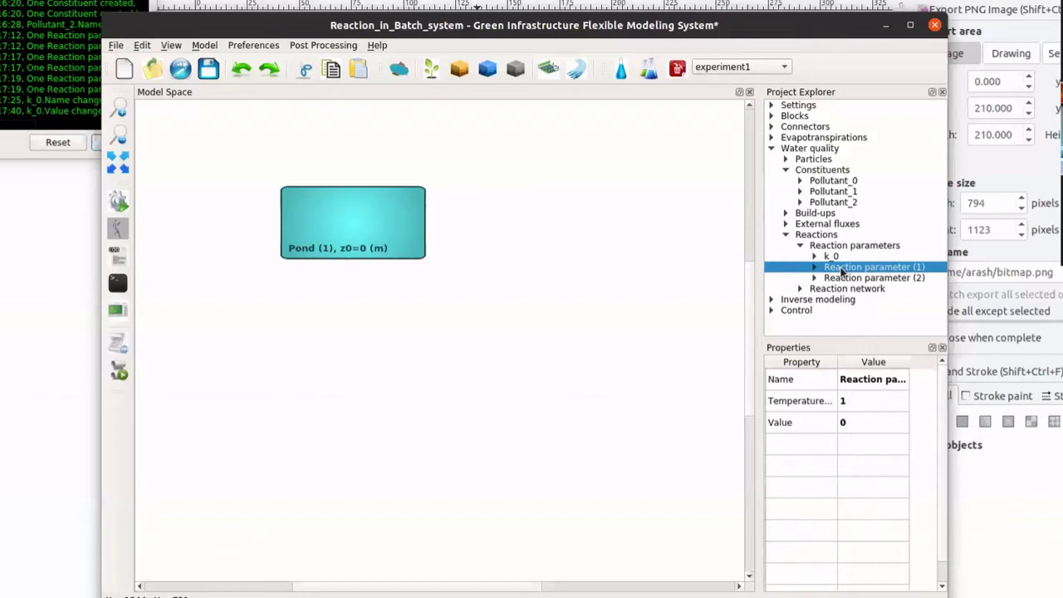
pyautogui.doubleClick(851, 378)
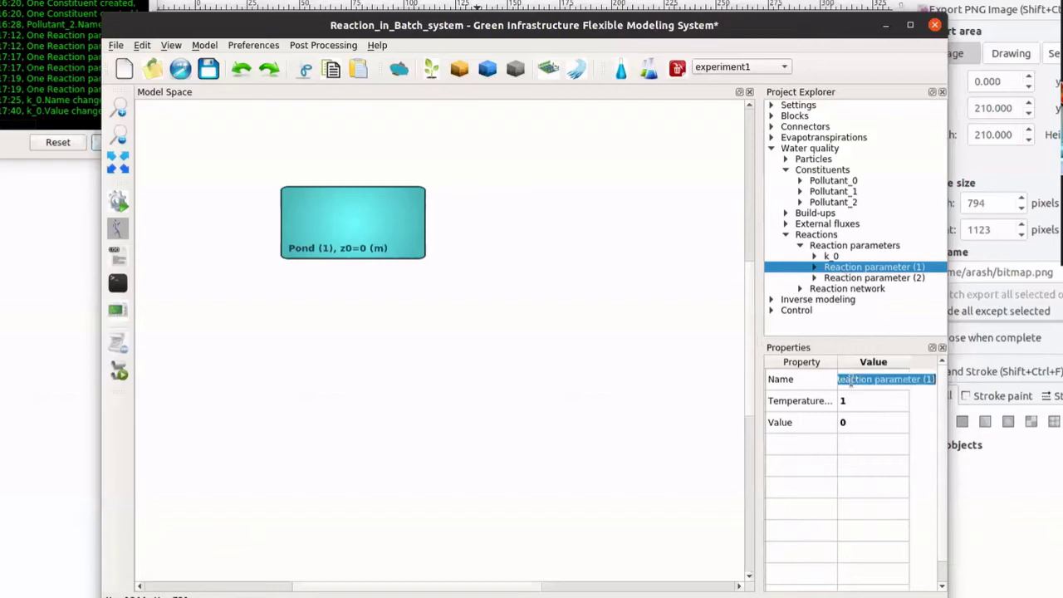
pyautogui.write('k_1')
pyautogui.press('Return')
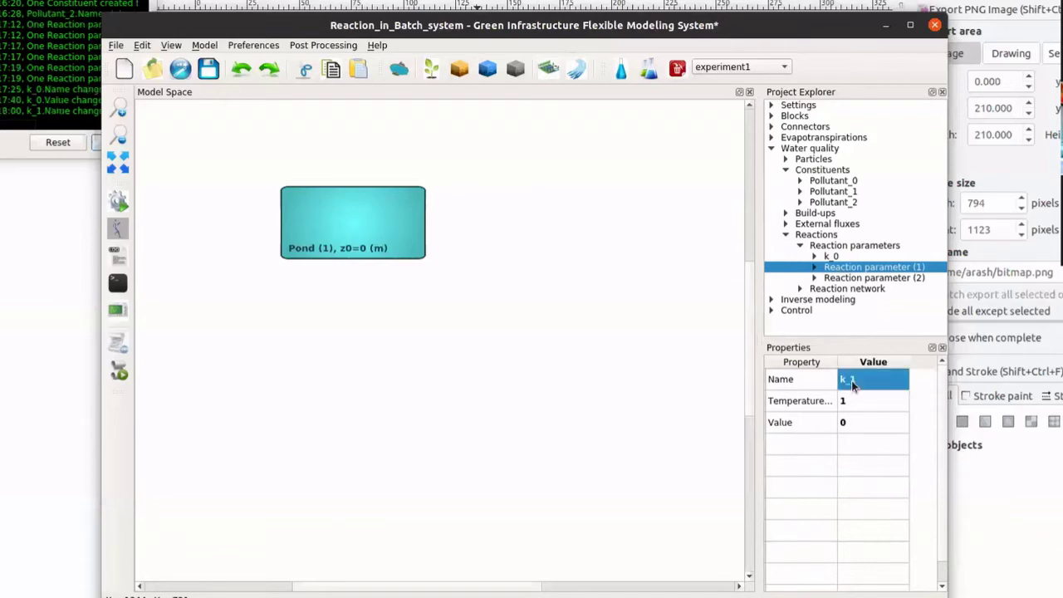
pyautogui.doubleClick(857, 424)
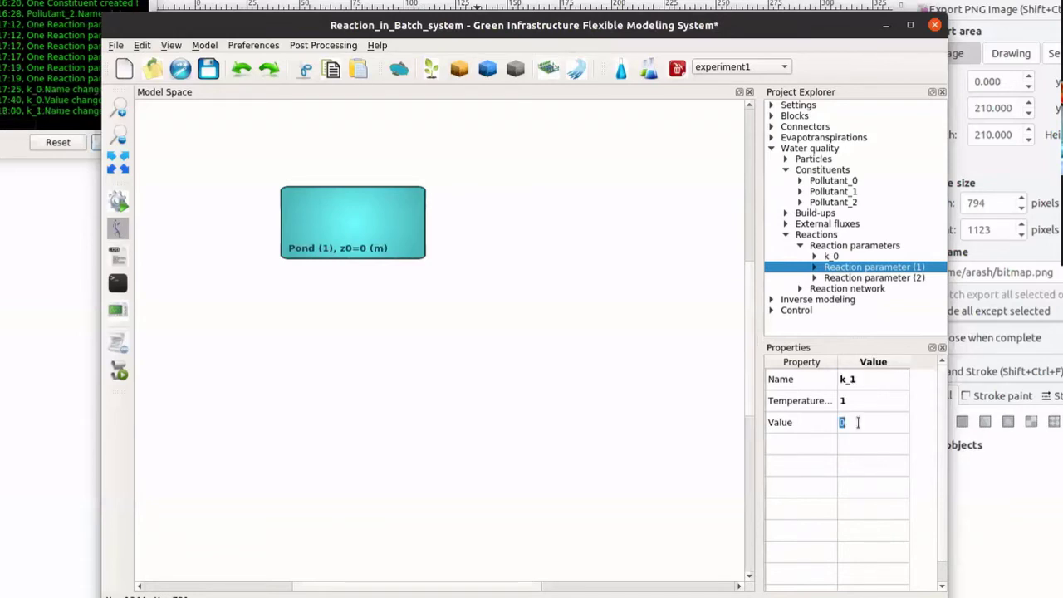
pyautogui.write('0.5')
pyautogui.press('Return')
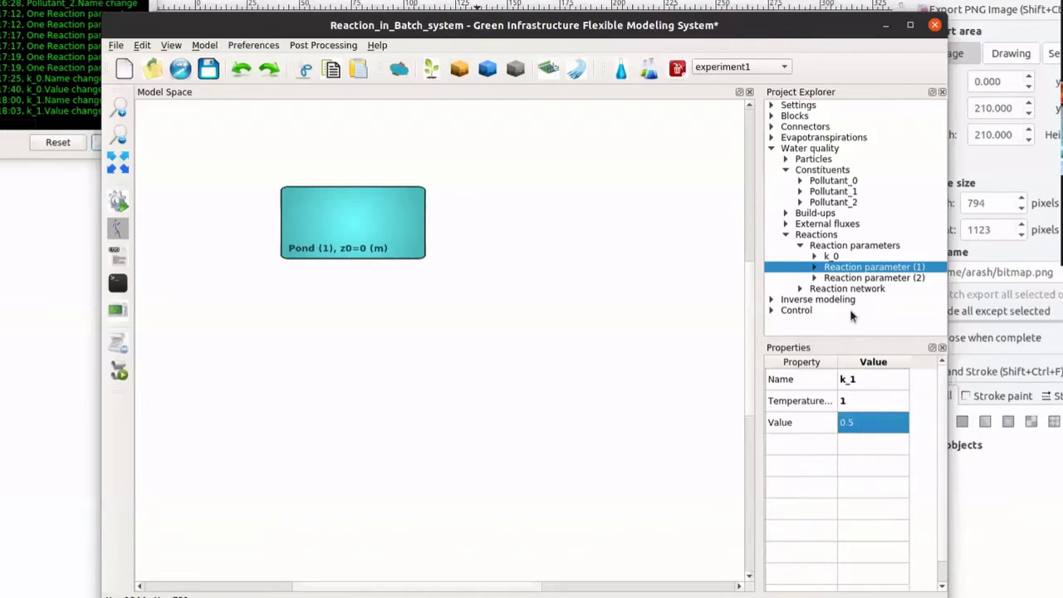
# - Rename Reaction parameter (2) as k_2 and set its value to 0.5
pyautogui.click(853, 278)
pyautogui.doubleClick(860, 378)
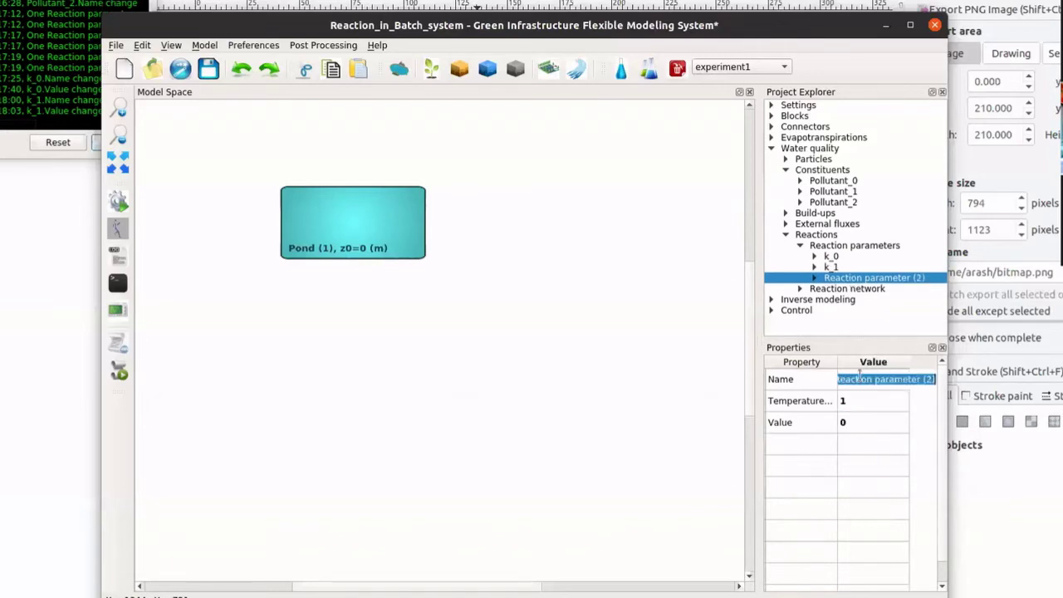
pyautogui.write('k_2')
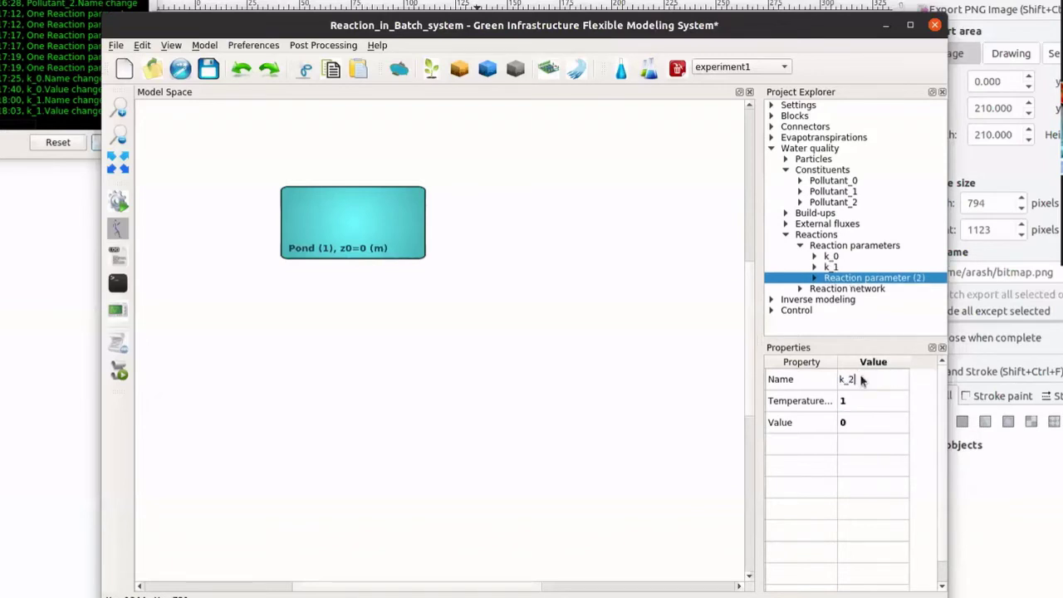
pyautogui.press('Return')
pyautogui.doubleClick(863, 423)
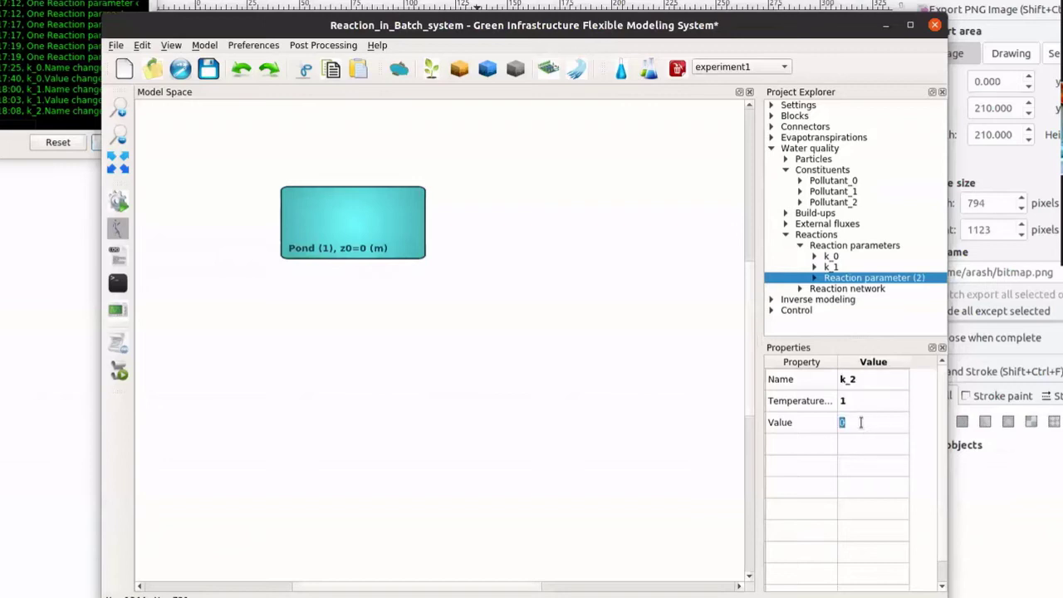
pyautogui.write('0.5')
pyautogui.press('Return')
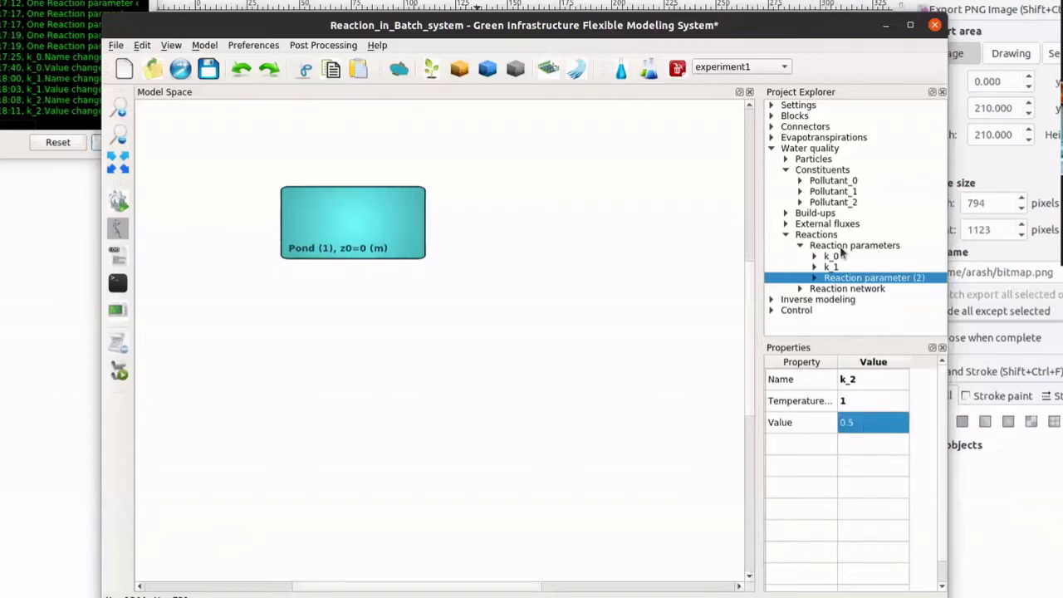
# - Save the project, then open the reaction network window and move it fully into view
pyautogui.click(829, 268)
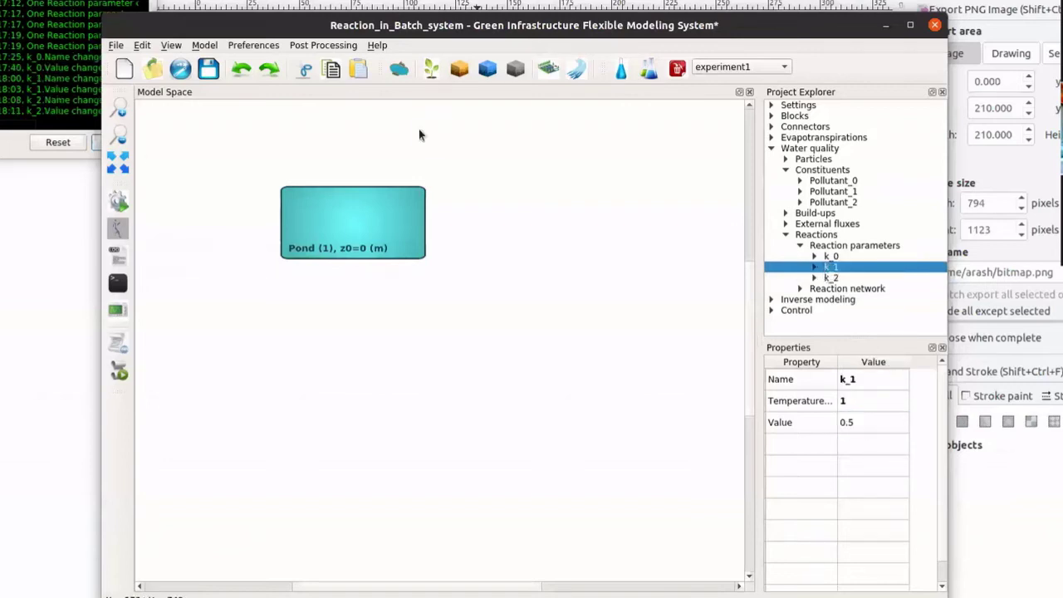
pyautogui.click(208, 70)
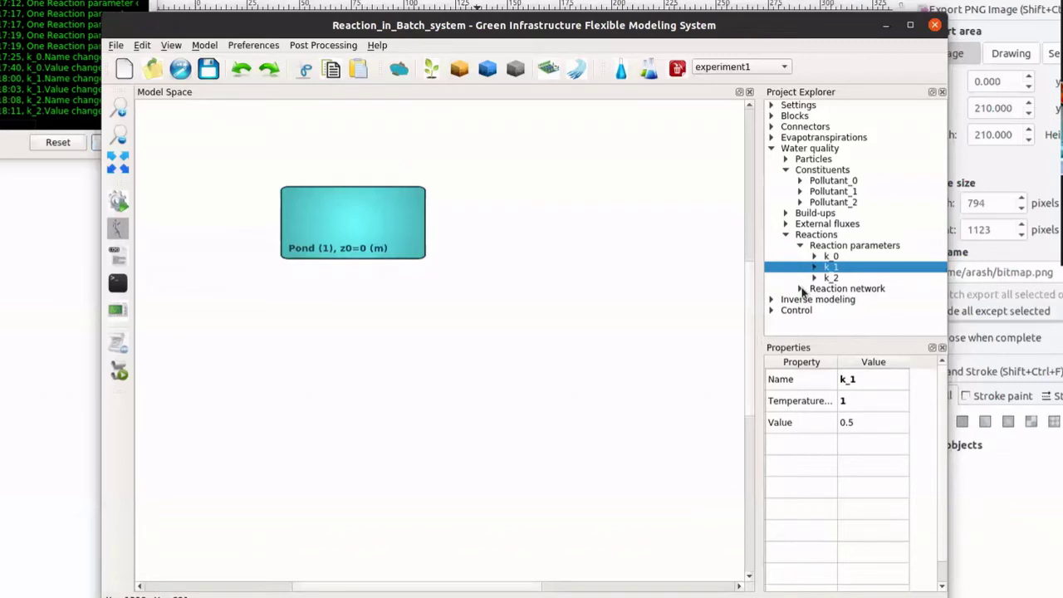
pyautogui.click(831, 291)
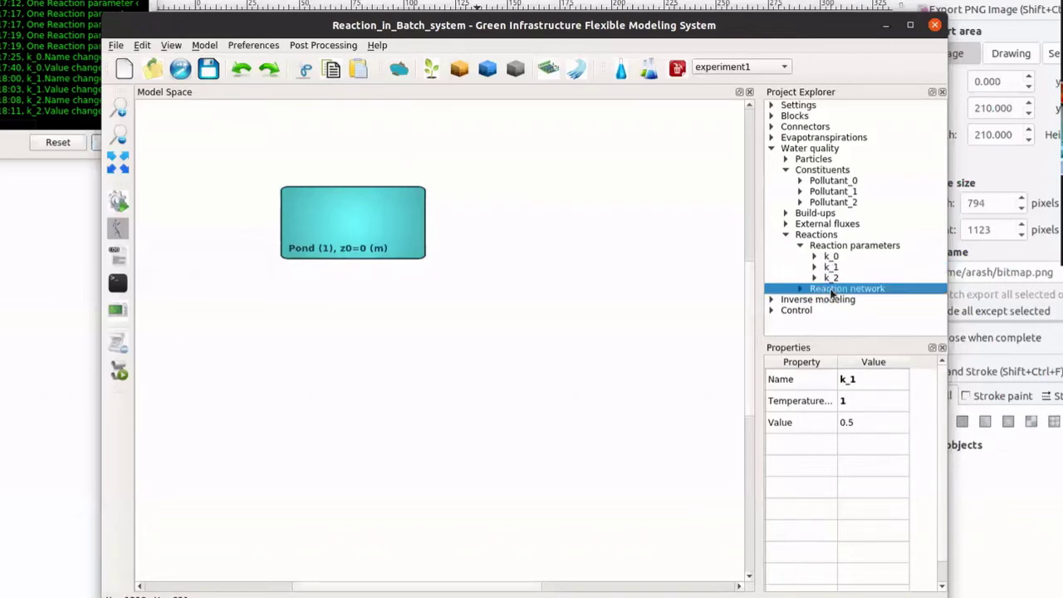
pyautogui.rightClick(830, 292)
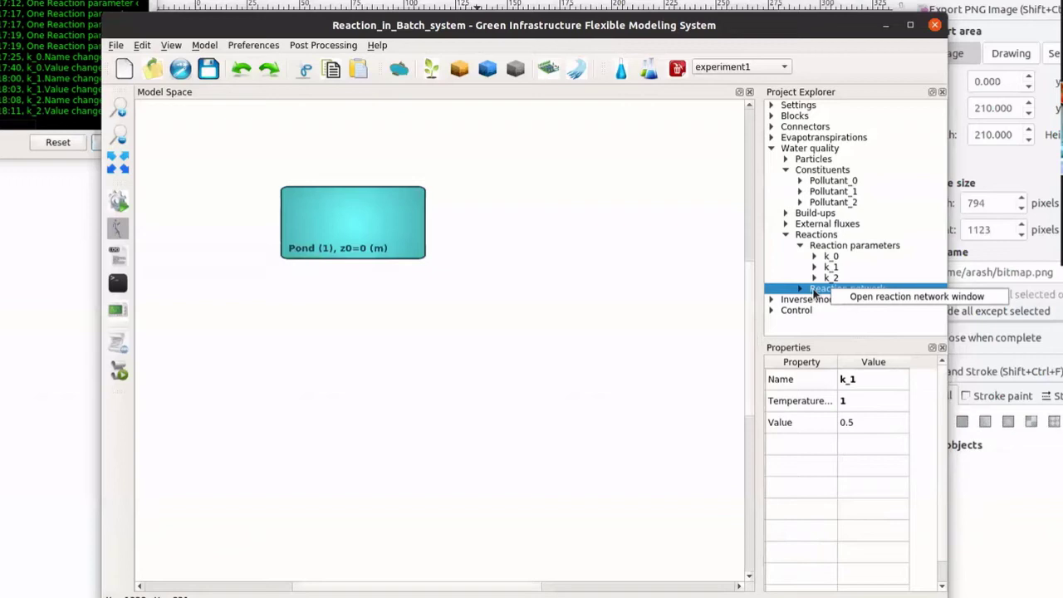
pyautogui.click(884, 298)
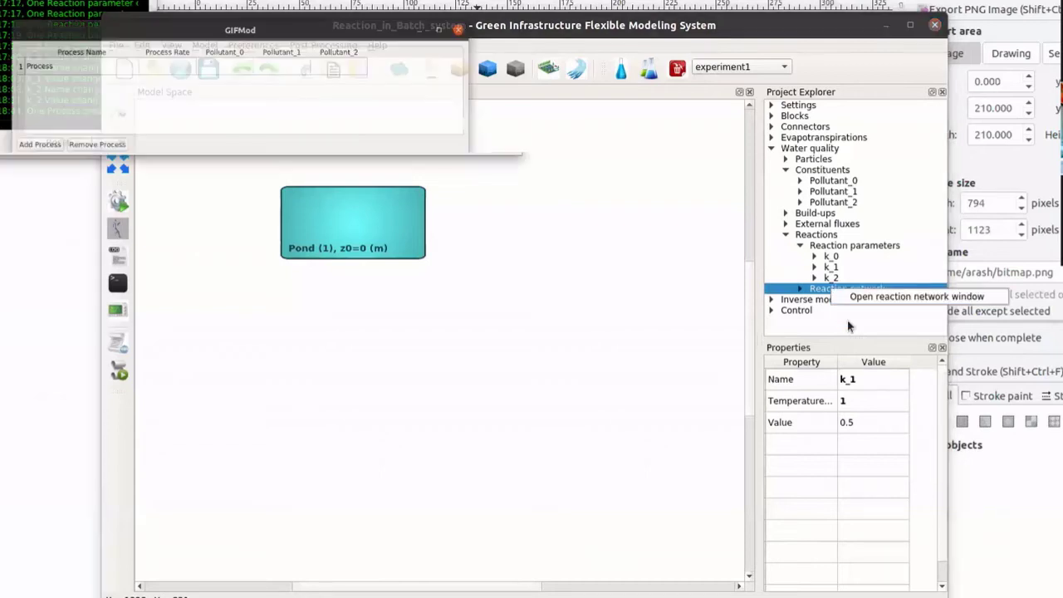
pyautogui.moveTo(343, 23); pyautogui.dragTo(318, 1)
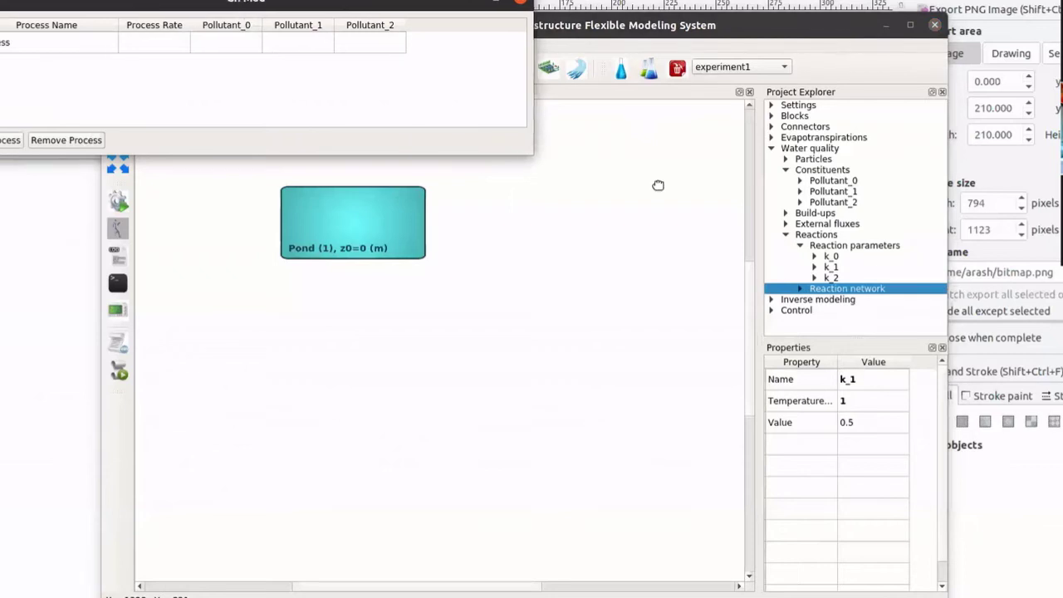
pyautogui.moveTo(234, 7); pyautogui.dragTo(593, 248)
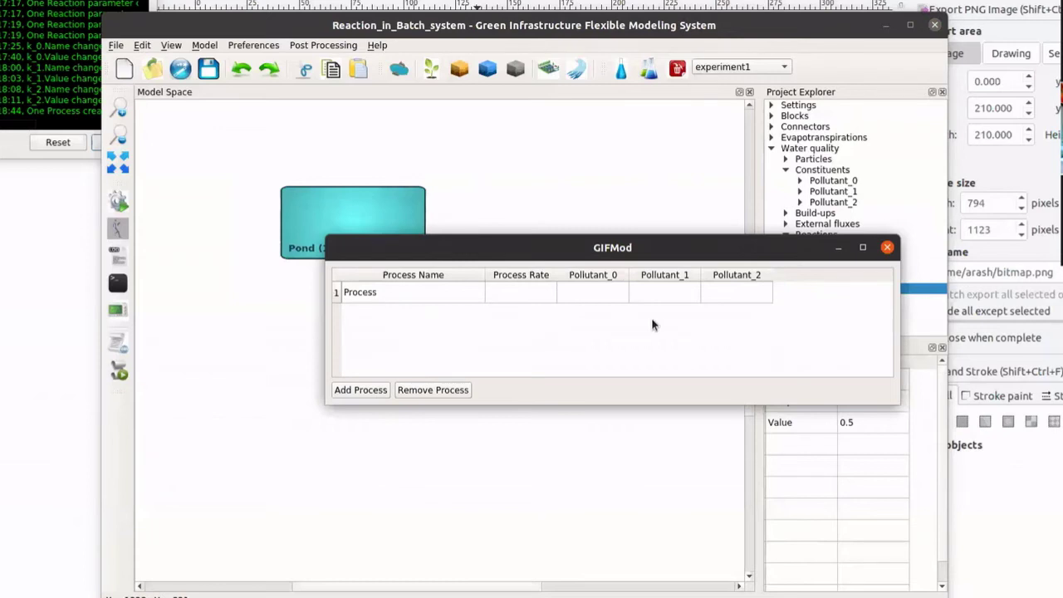
# - Rename the first process in the reaction network as Zeroth_order_decay
pyautogui.click(386, 296)
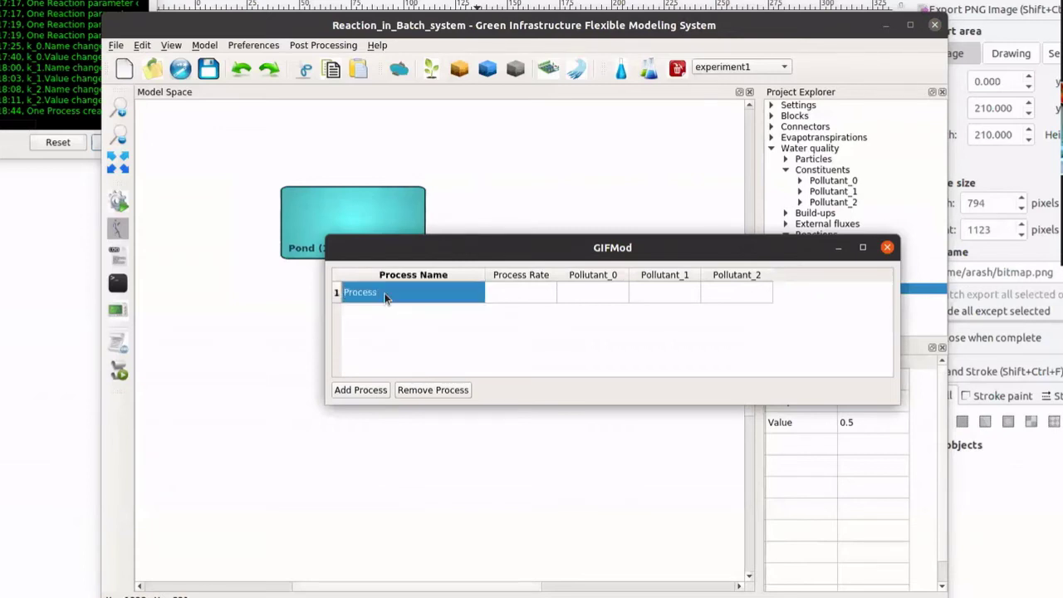
pyautogui.doubleClick(385, 296)
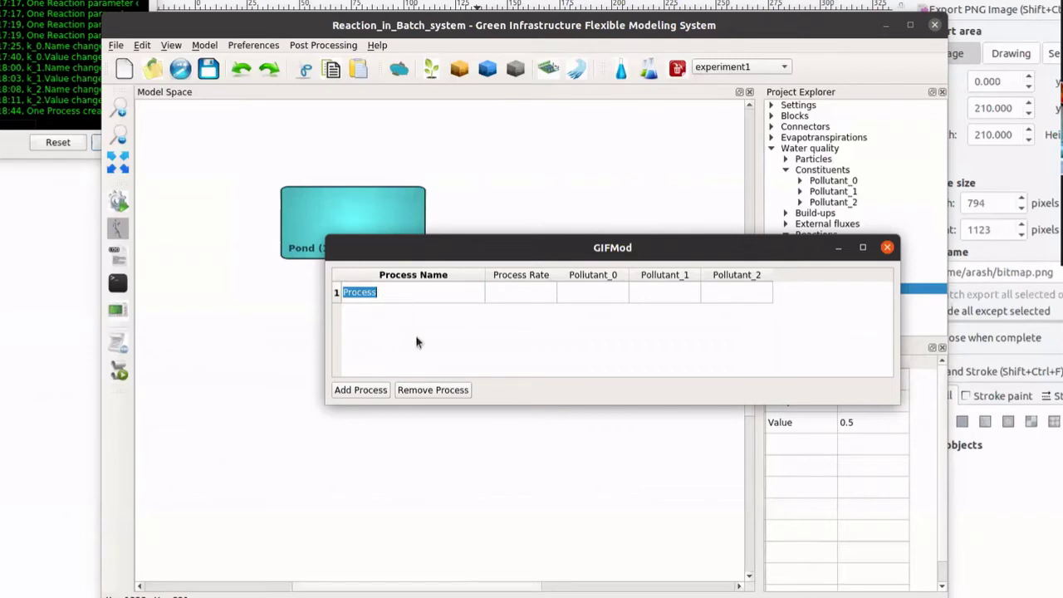
pyautogui.write('Zeroth_order_decay')
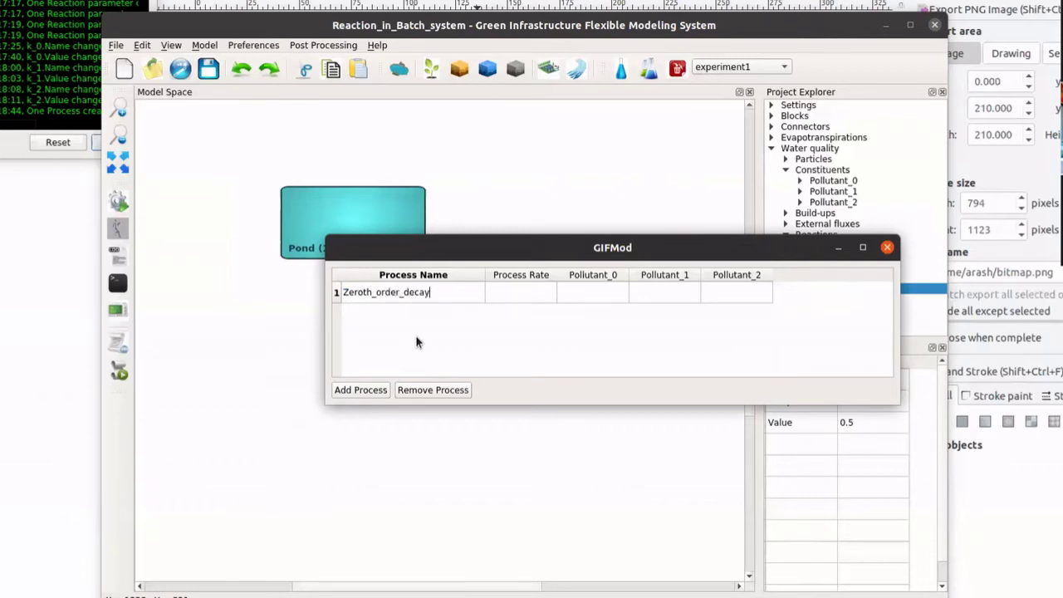
pyautogui.press('Return')
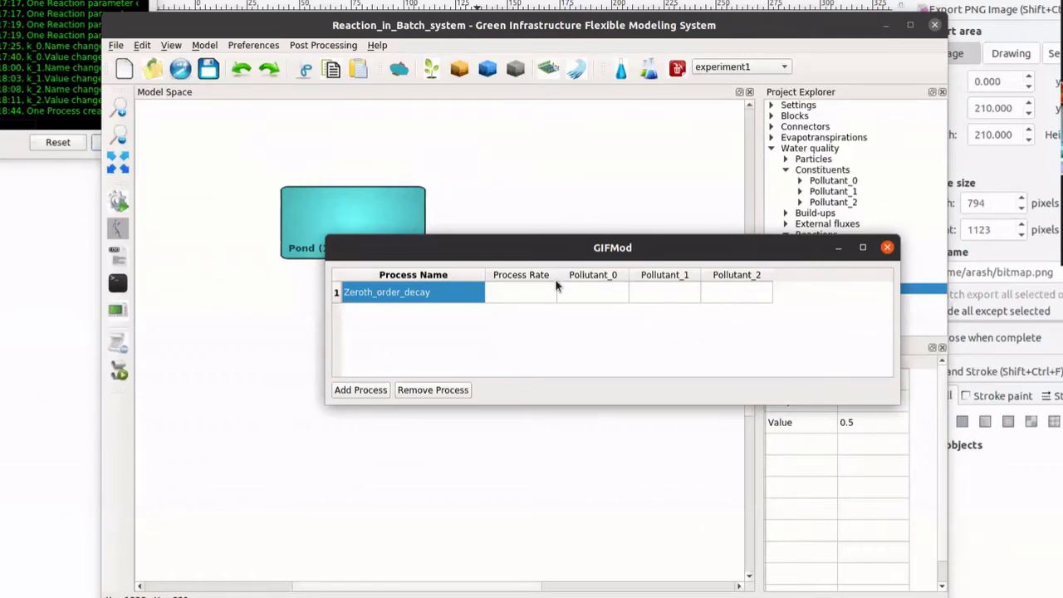
# - Set the Zeroth_order_decay process rate to k_0 and its Pollutant_0 coefficient to -1, widening the process rate column
pyautogui.click(512, 291)
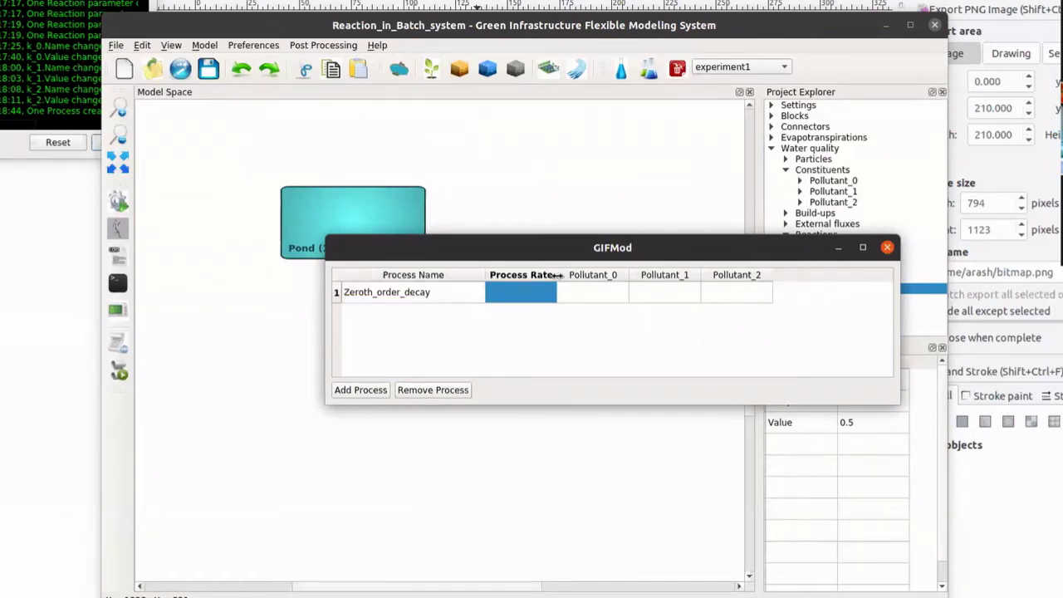
pyautogui.moveTo(558, 274); pyautogui.dragTo(600, 274)
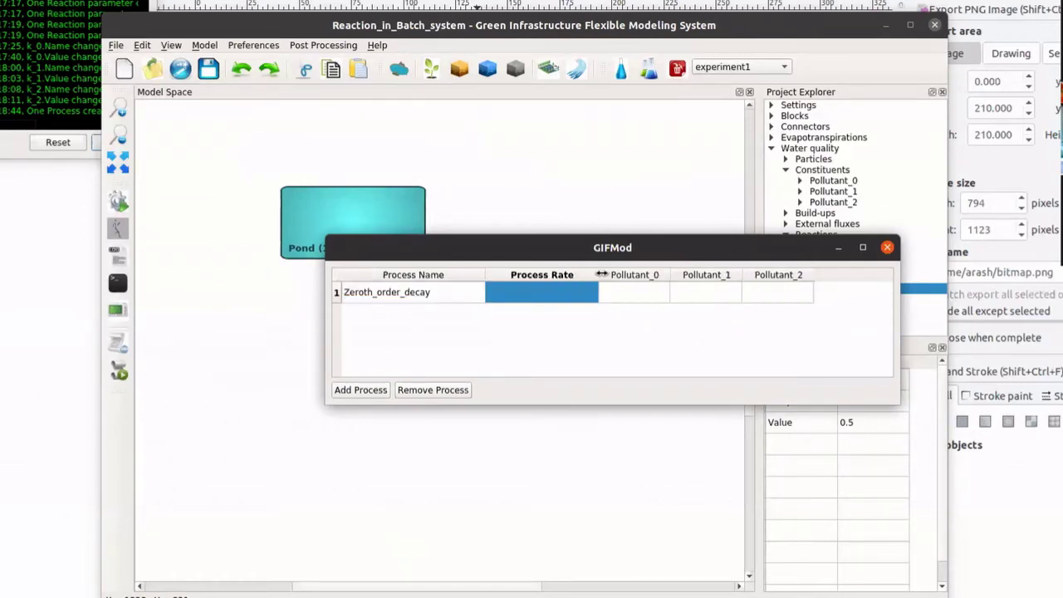
pyautogui.doubleClick(522, 294)
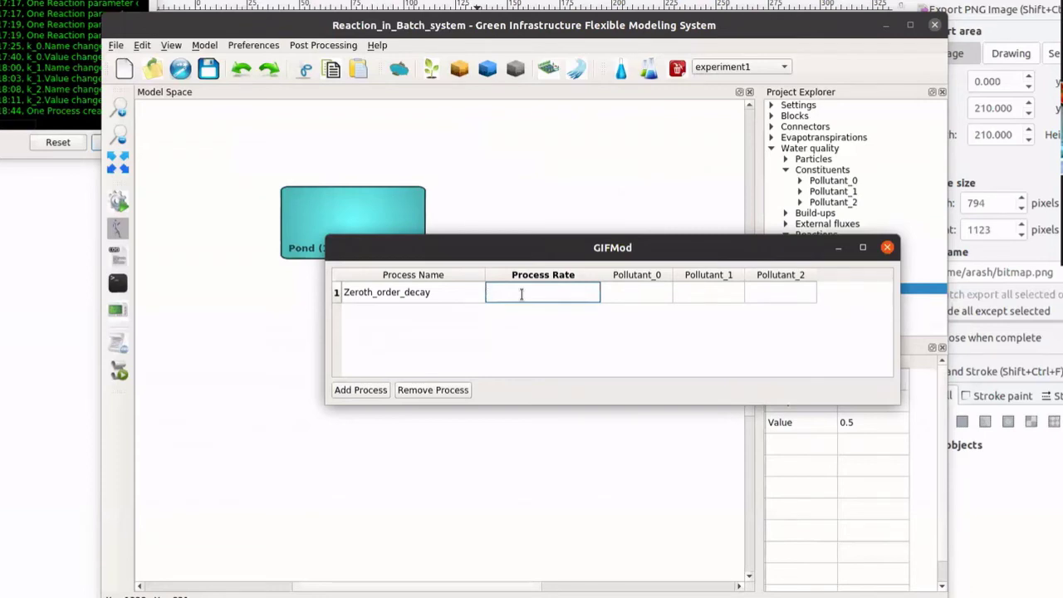
pyautogui.write('k')
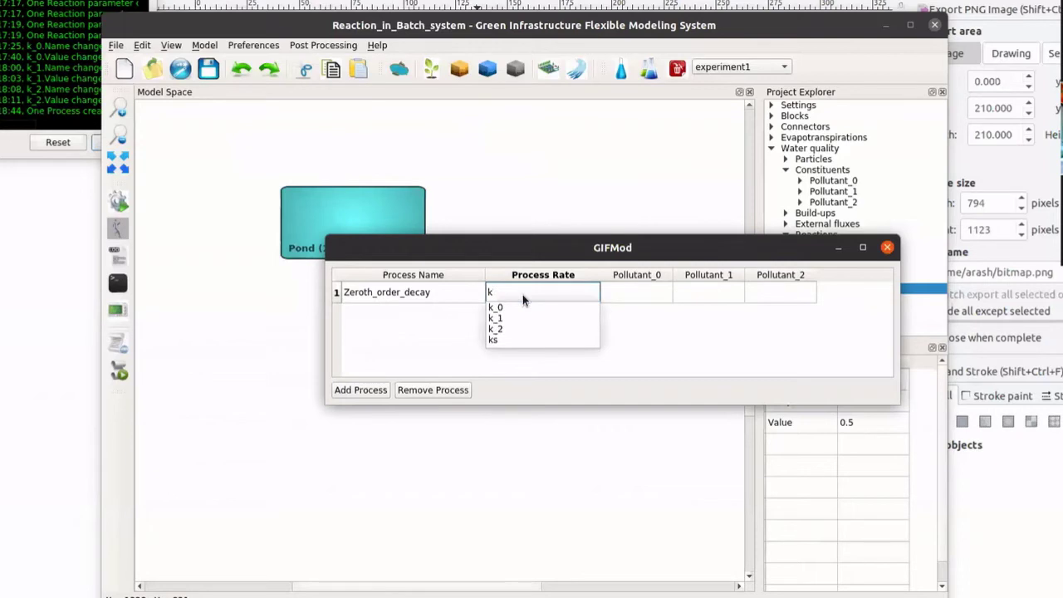
pyautogui.click(499, 309)
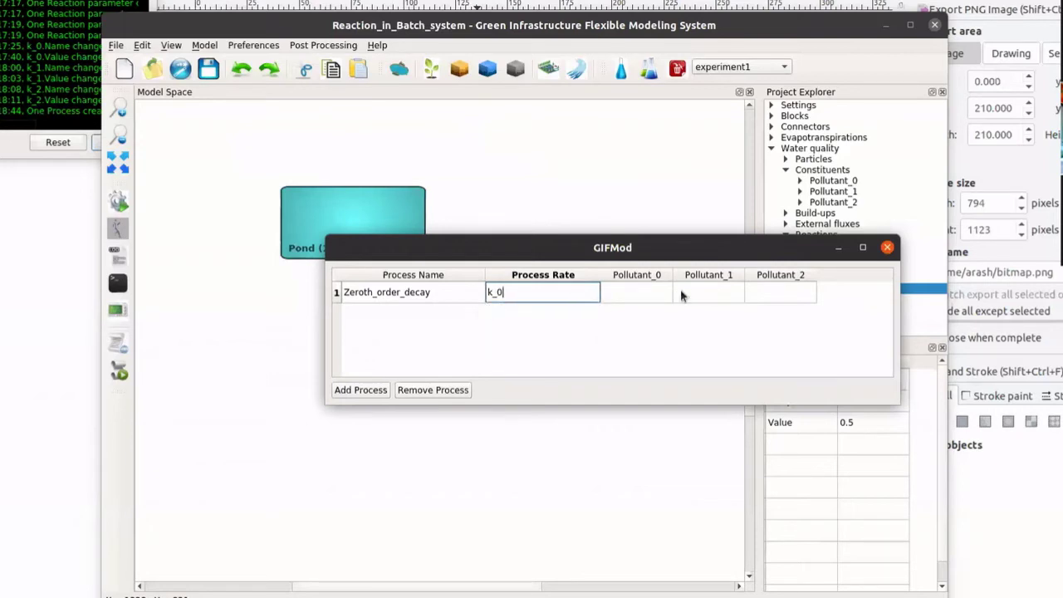
pyautogui.press('Tab')
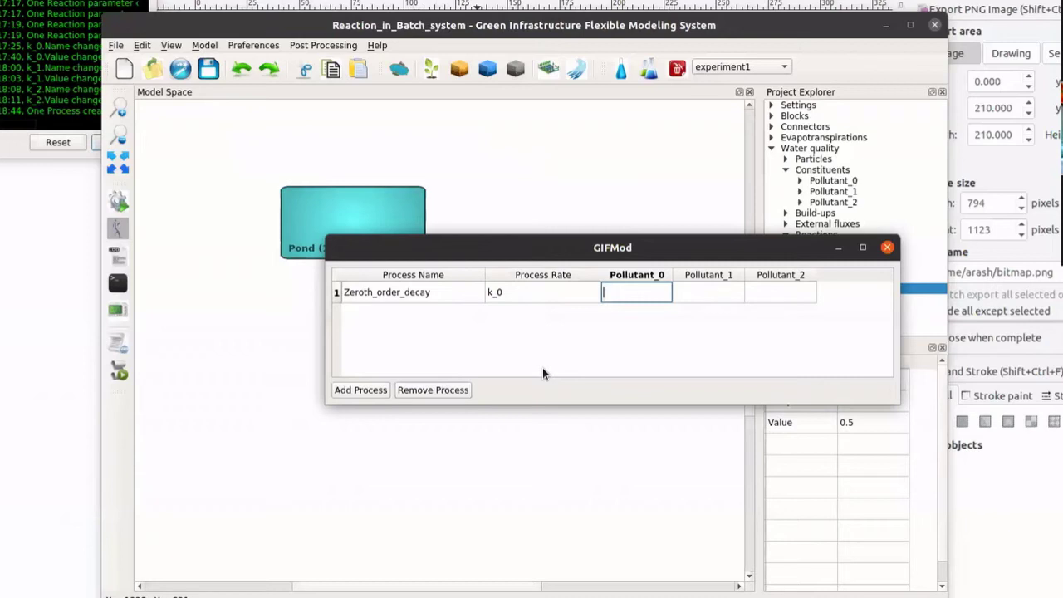
pyautogui.write('-1')
pyautogui.doubleClick(695, 290)
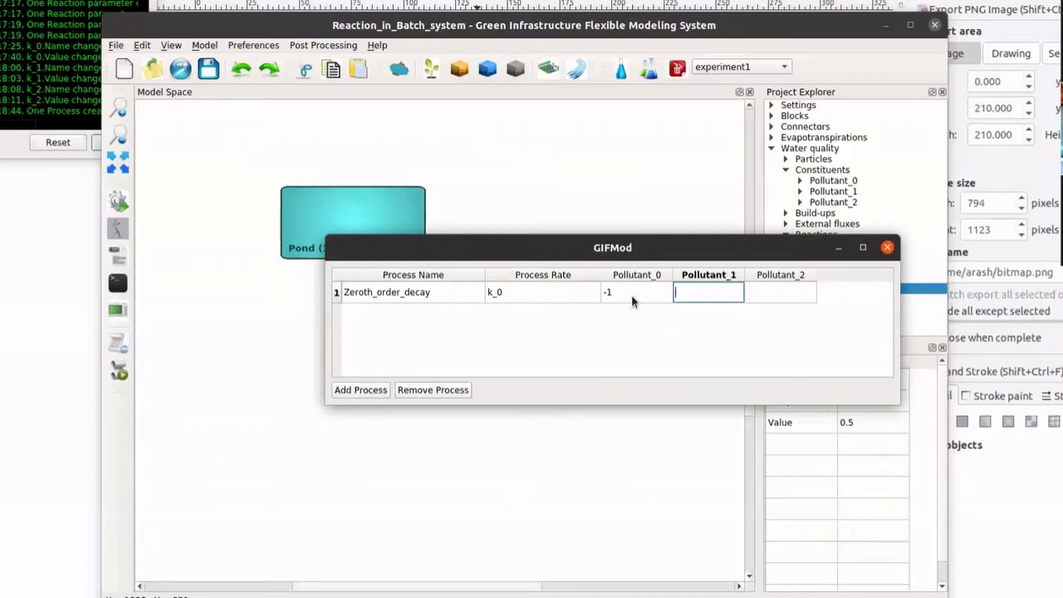
# - Add a second process to the reaction network and name it First_order_decay
pyautogui.click(355, 390)
pyautogui.click(363, 317)
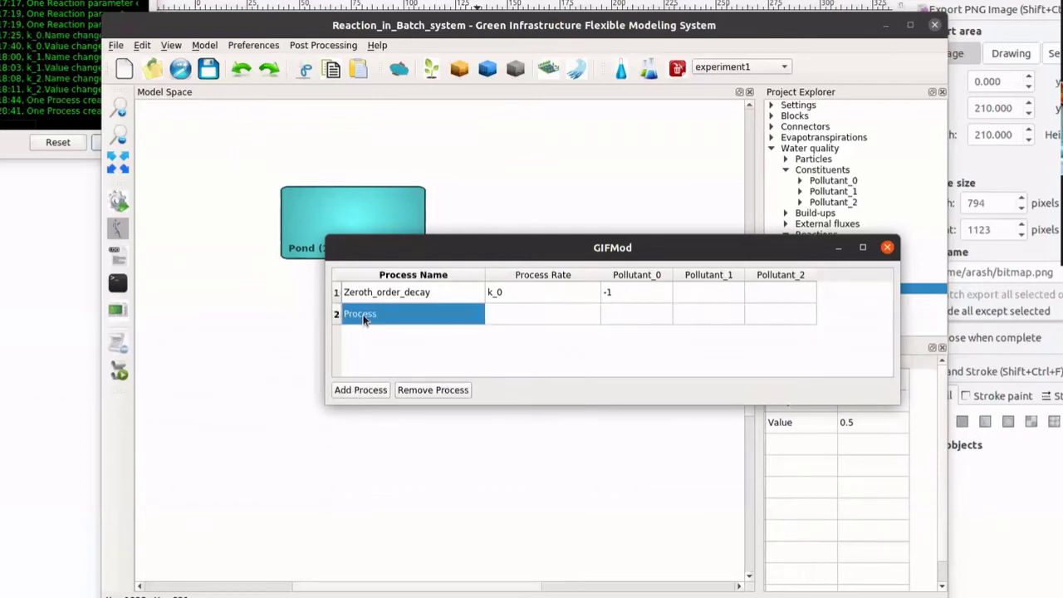
pyautogui.doubleClick(363, 317)
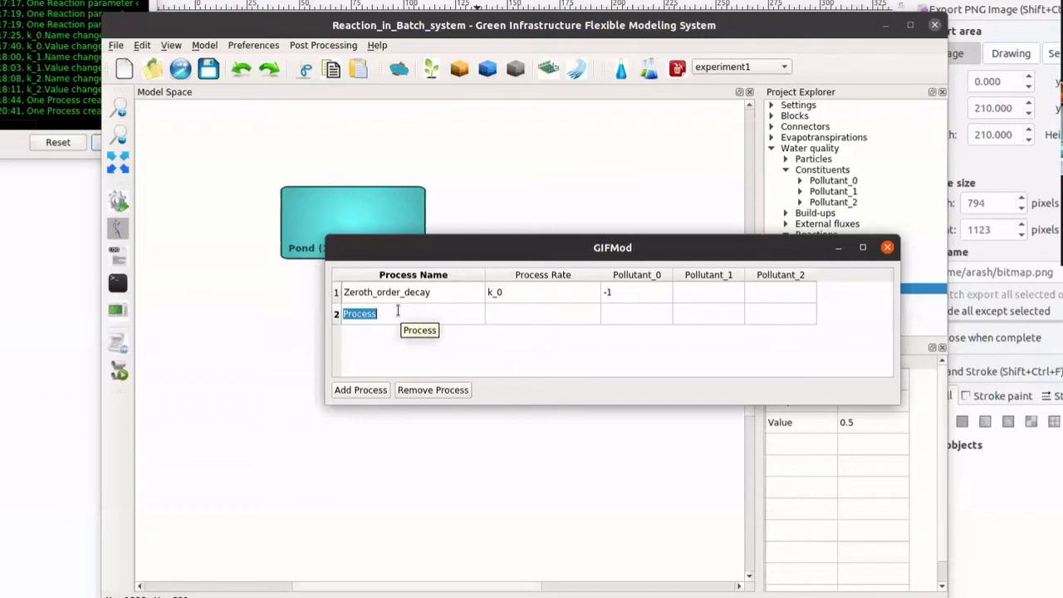
pyautogui.write('Firt')
pyautogui.press('BackSpace')
pyautogui.write('st_od')
pyautogui.press('BackSpace')
pyautogui.write('rder_dec')
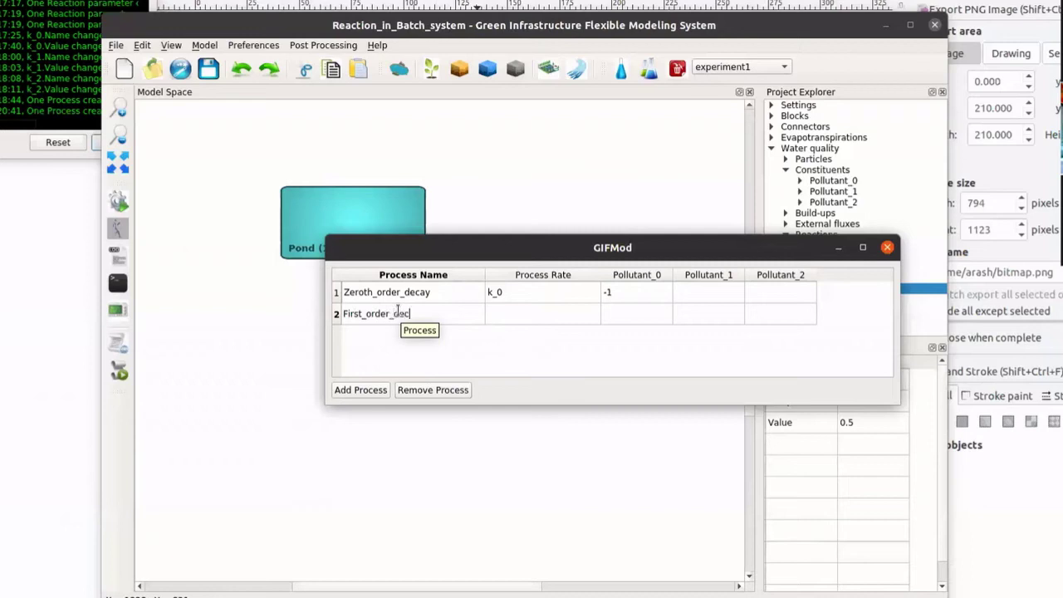
pyautogui.write('ay')
# - Set the First_order_decay process rate to k_1*Pollutant_1 and its Pollutant_1 coefficient to -1
pyautogui.click(512, 318)
pyautogui.doubleClick(512, 320)
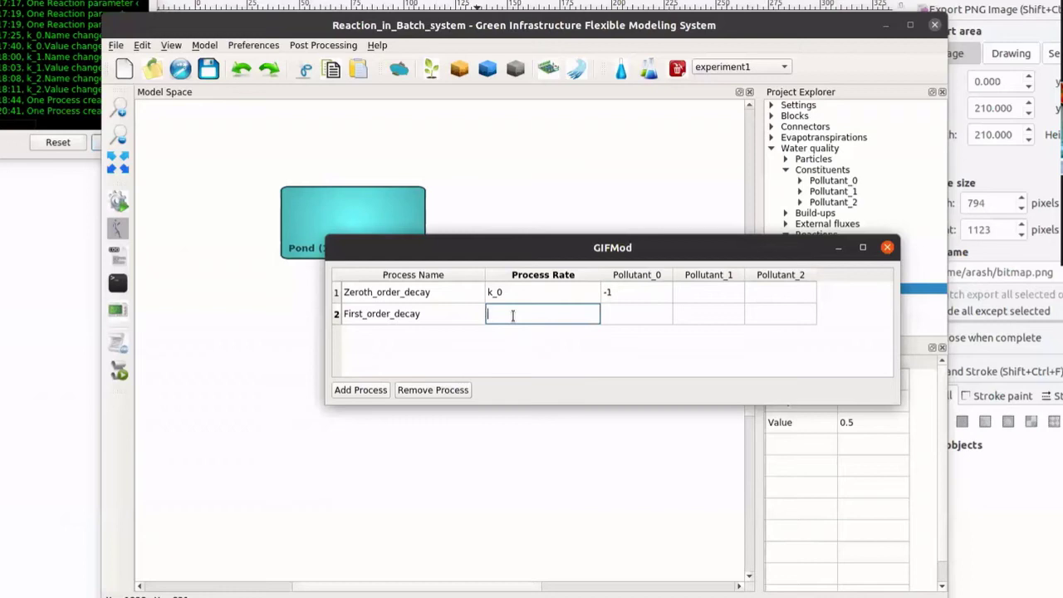
pyautogui.write('k_1')
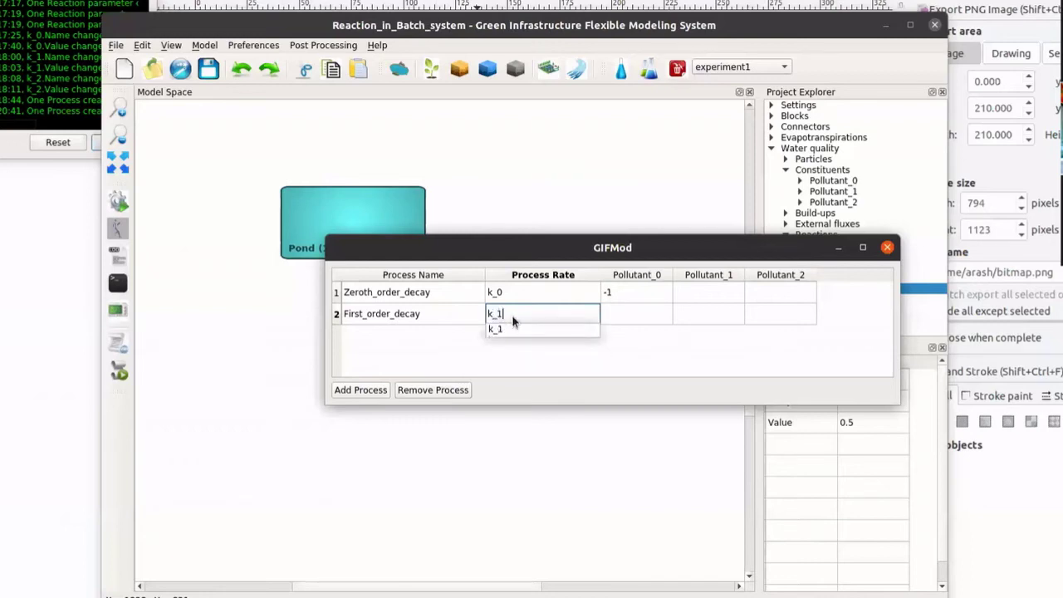
pyautogui.write('*')
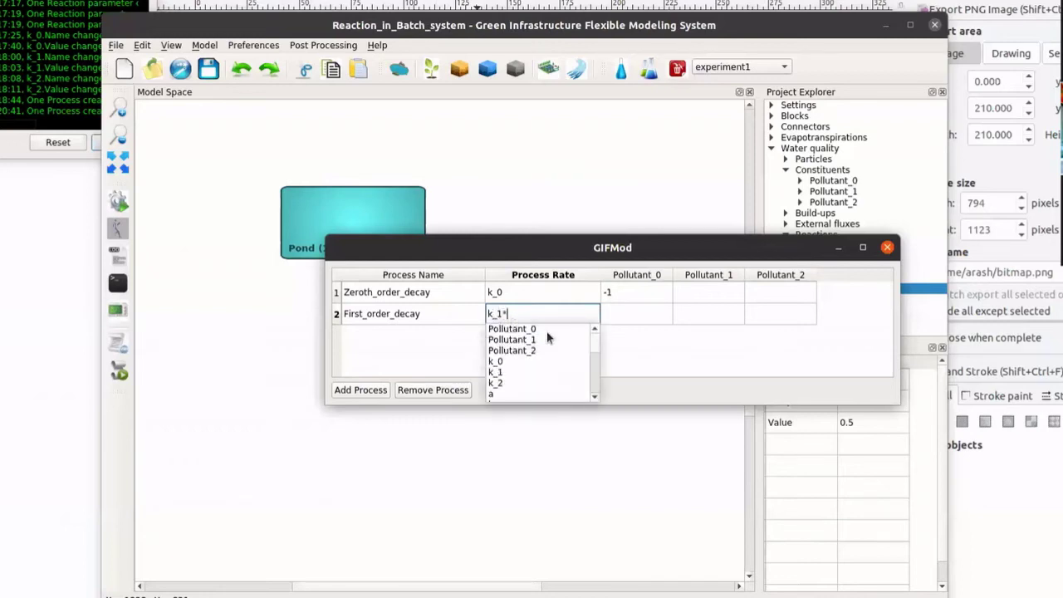
pyautogui.click(517, 340)
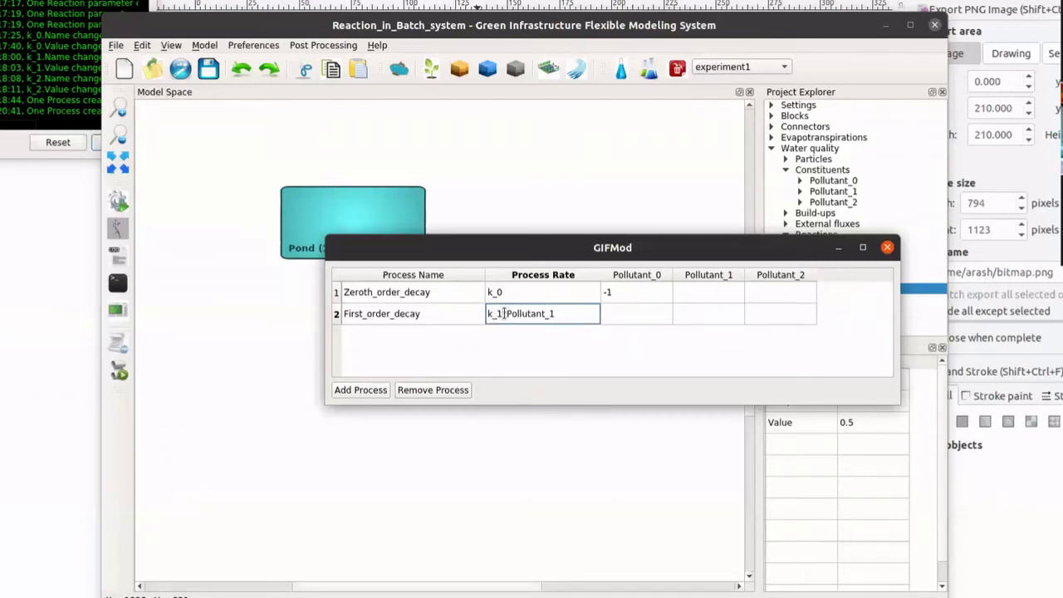
pyautogui.doubleClick(616, 313)
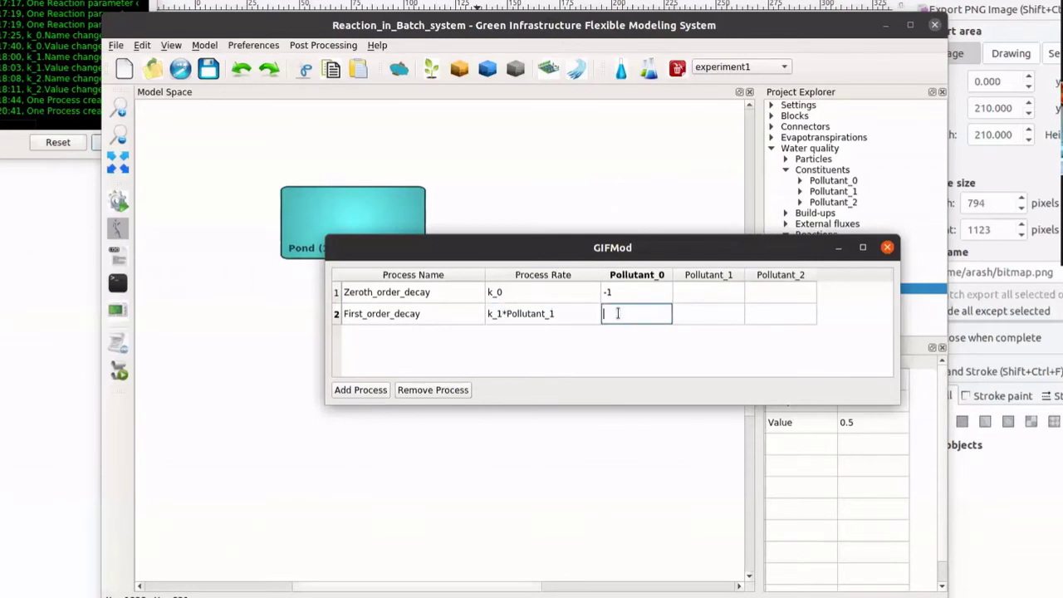
pyautogui.doubleClick(687, 311)
pyautogui.write('-1')
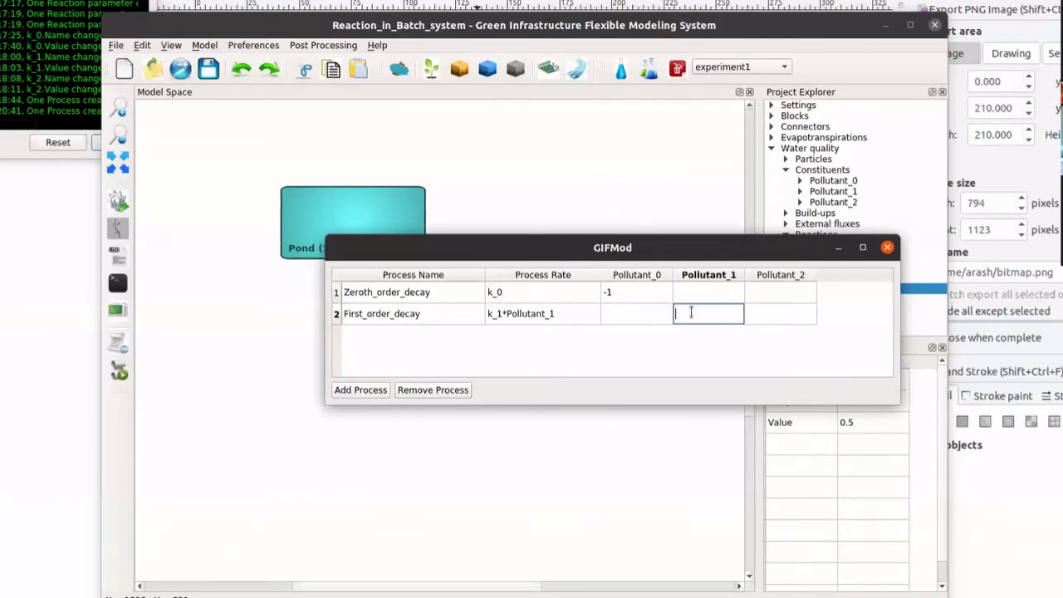
pyautogui.press('Tab')
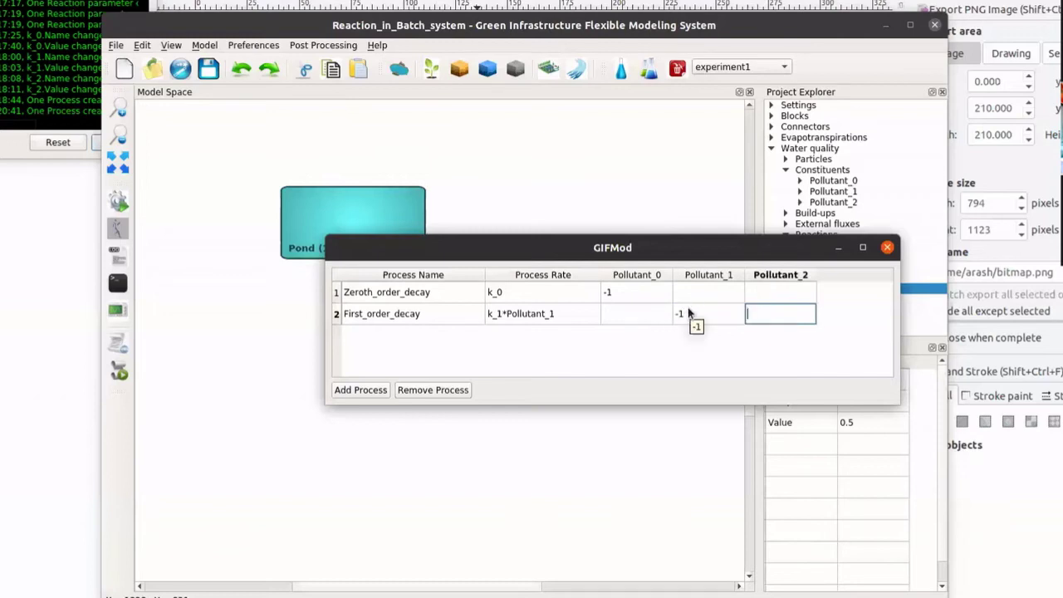
# - Add a third process to the reaction network and name it Second_order_decay
pyautogui.click(367, 391)
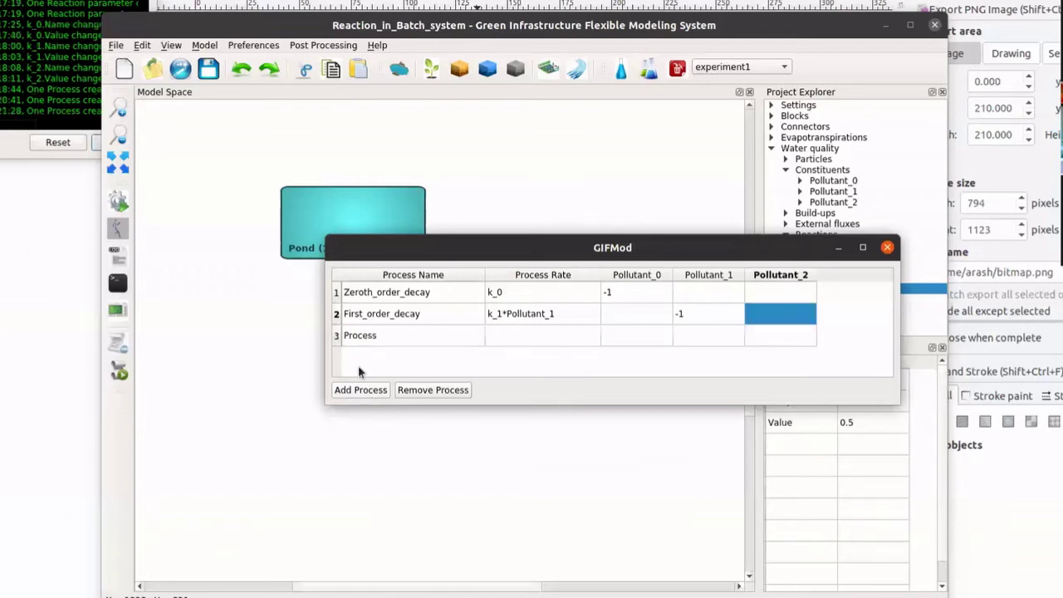
pyautogui.click(382, 336)
pyautogui.click(382, 339)
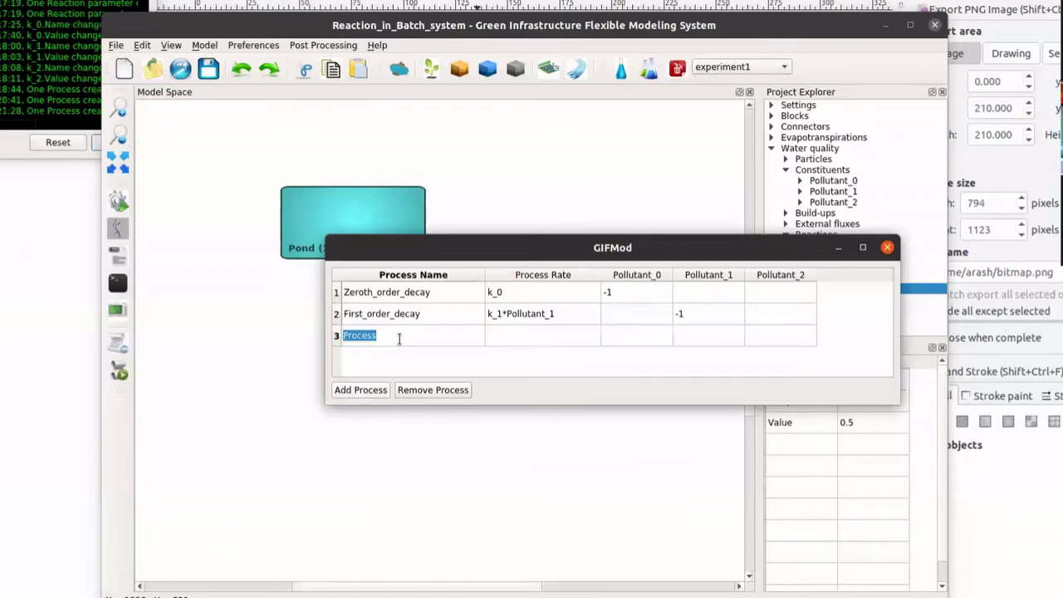
pyautogui.write('Se')
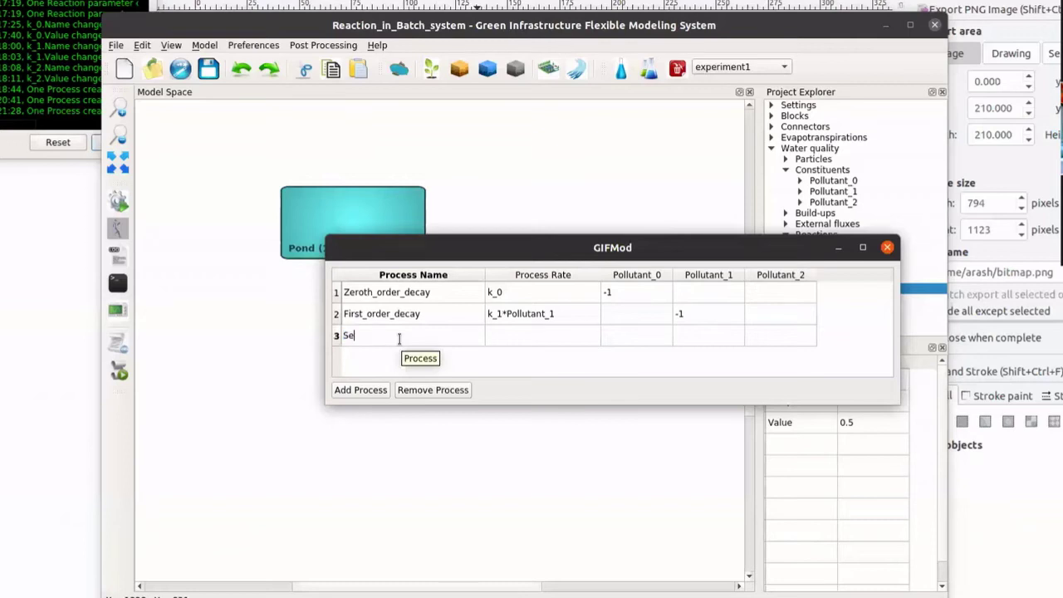
pyautogui.write('cond_order_decay')
# - Set the Second_order_decay process rate to k_2*Pollutant_2*Pollutant_2
pyautogui.click(506, 337)
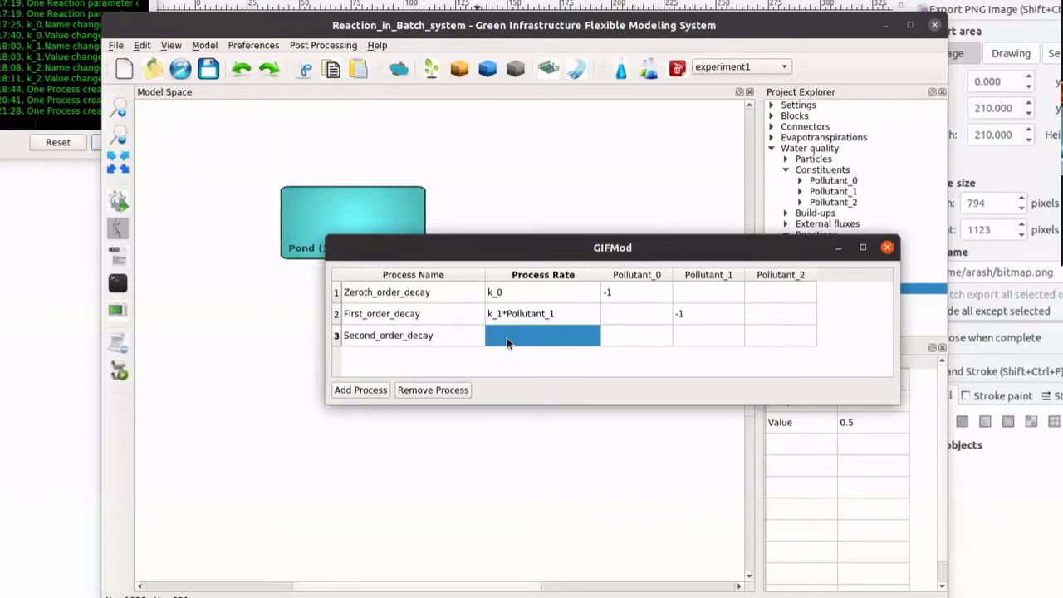
pyautogui.click(509, 336)
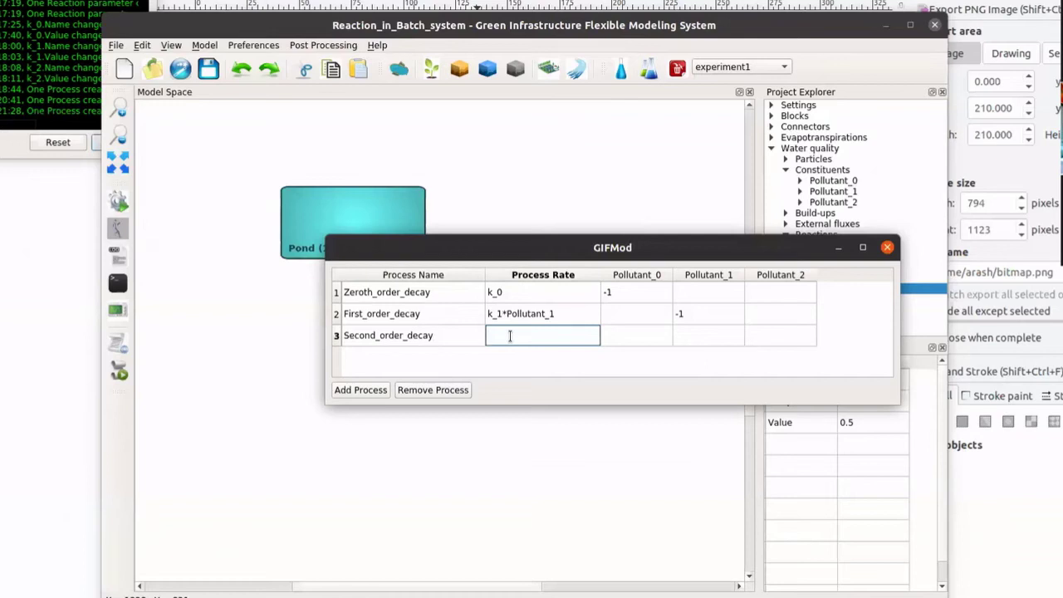
pyautogui.write('k_')
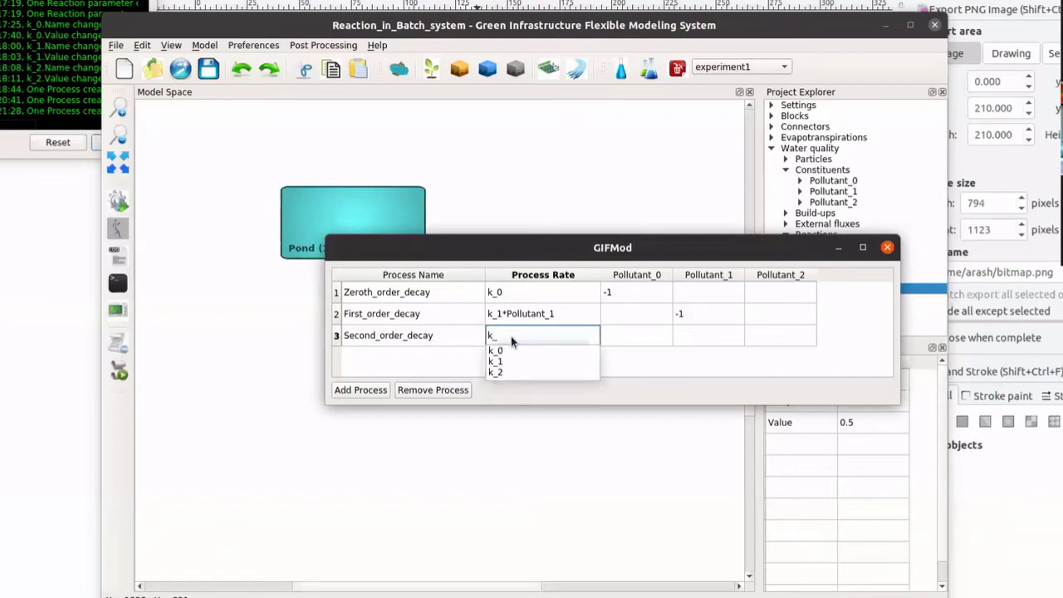
pyautogui.write('2*P')
pyautogui.click(531, 372)
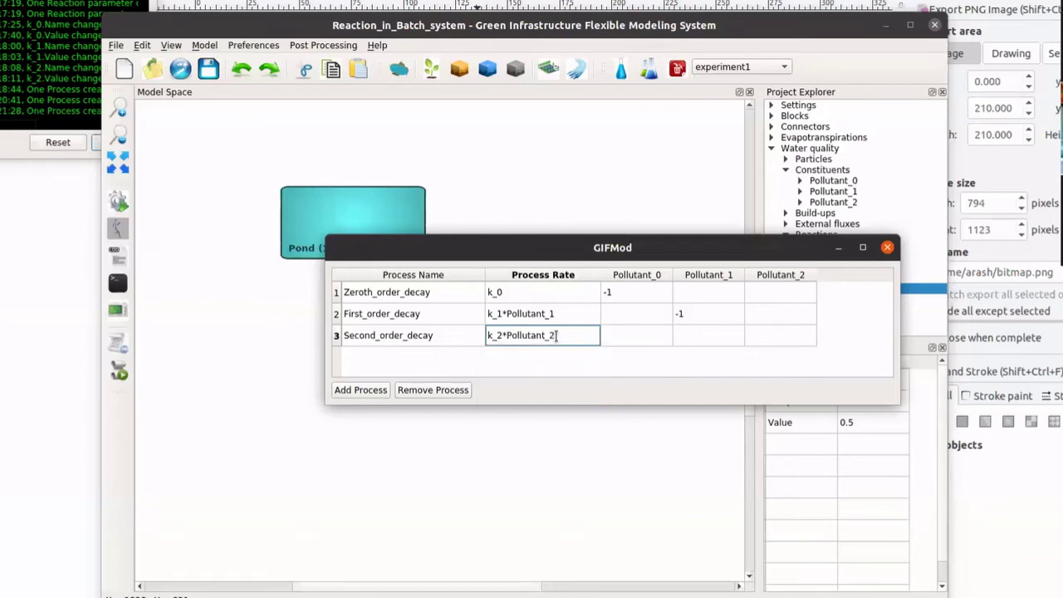
pyautogui.write('^')
pyautogui.write('2')
pyautogui.press('BackSpace')
pyautogui.press('BackSpace')
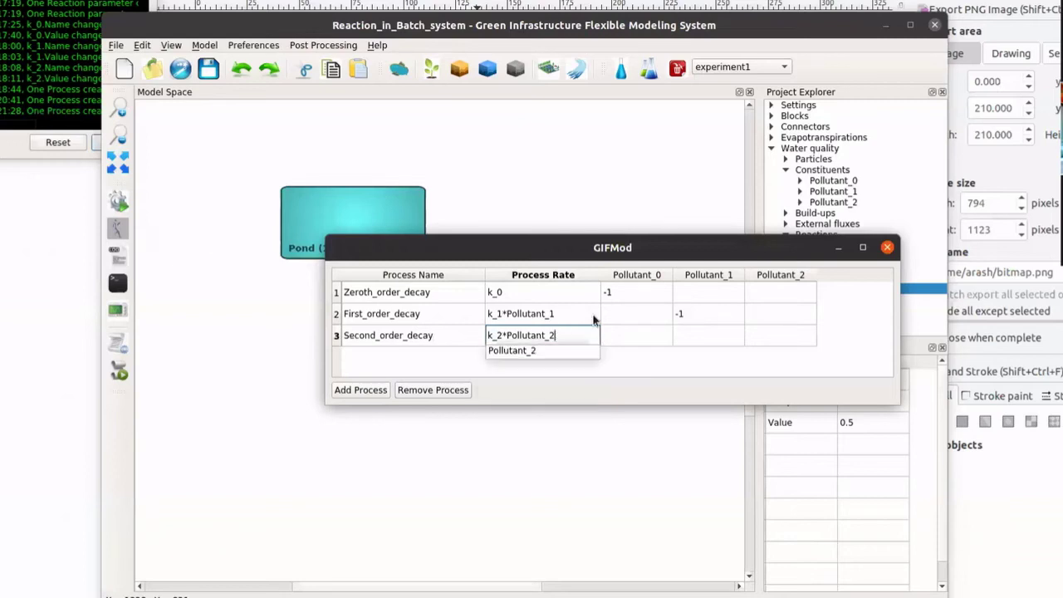
pyautogui.write('*P')
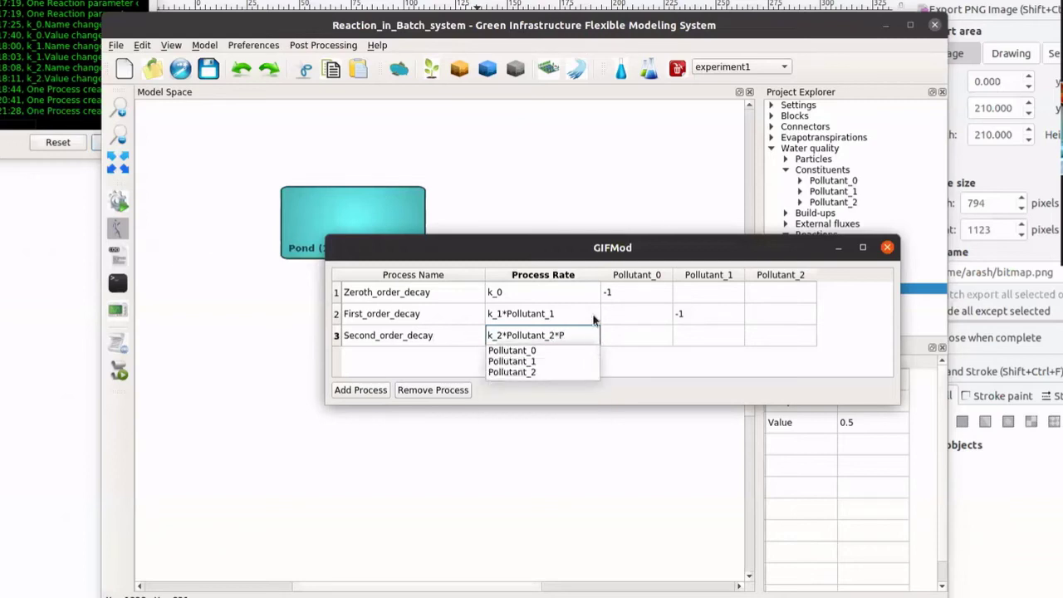
pyautogui.click(519, 372)
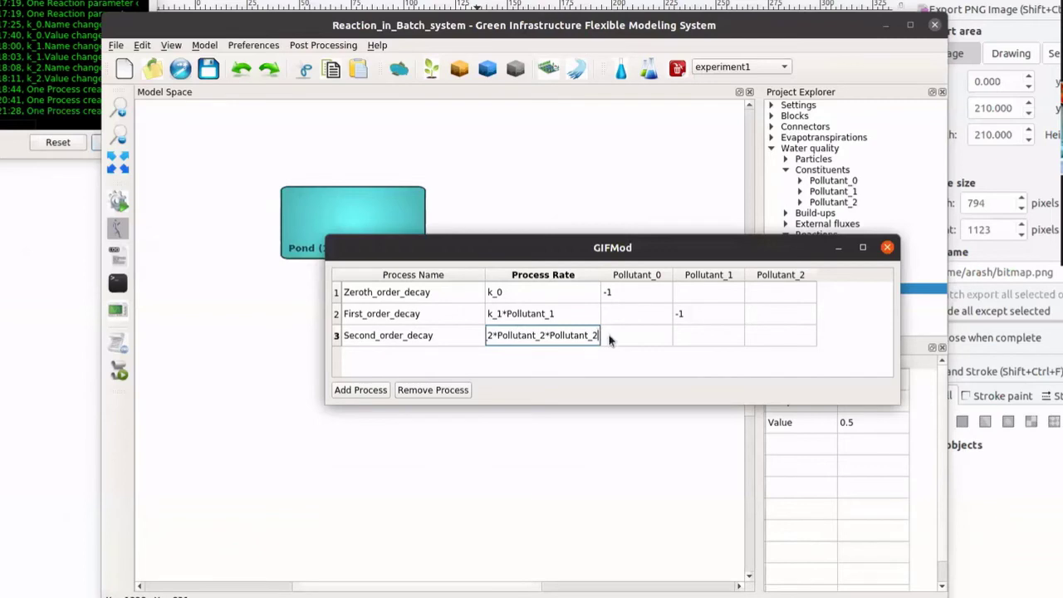
# - Set the Pollutant_2 coefficient of Second_order_decay to -1 and close the reaction network
pyautogui.doubleClick(778, 339)
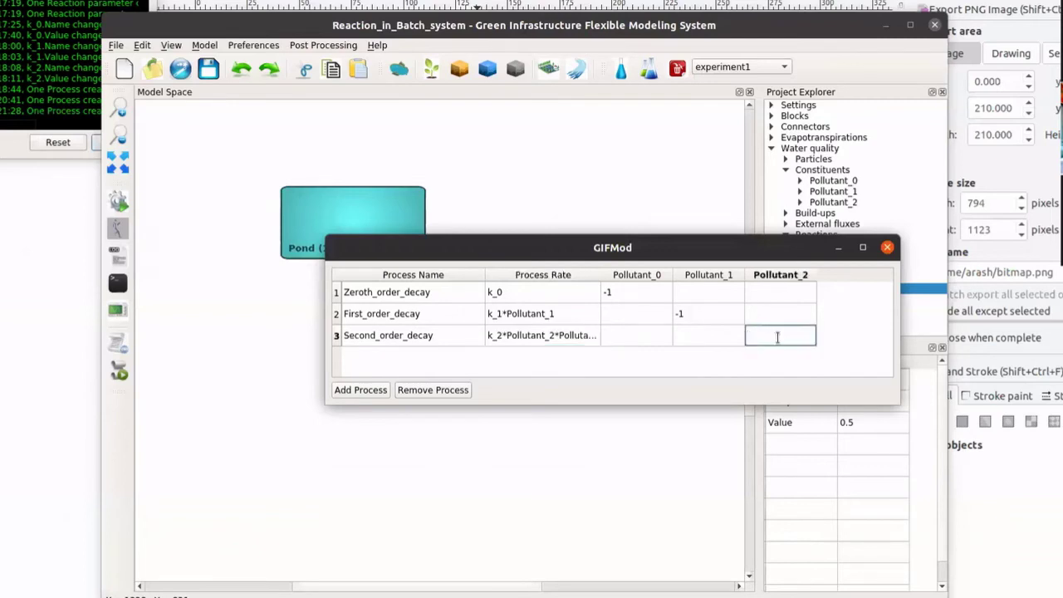
pyautogui.write('-1')
pyautogui.press('Return')
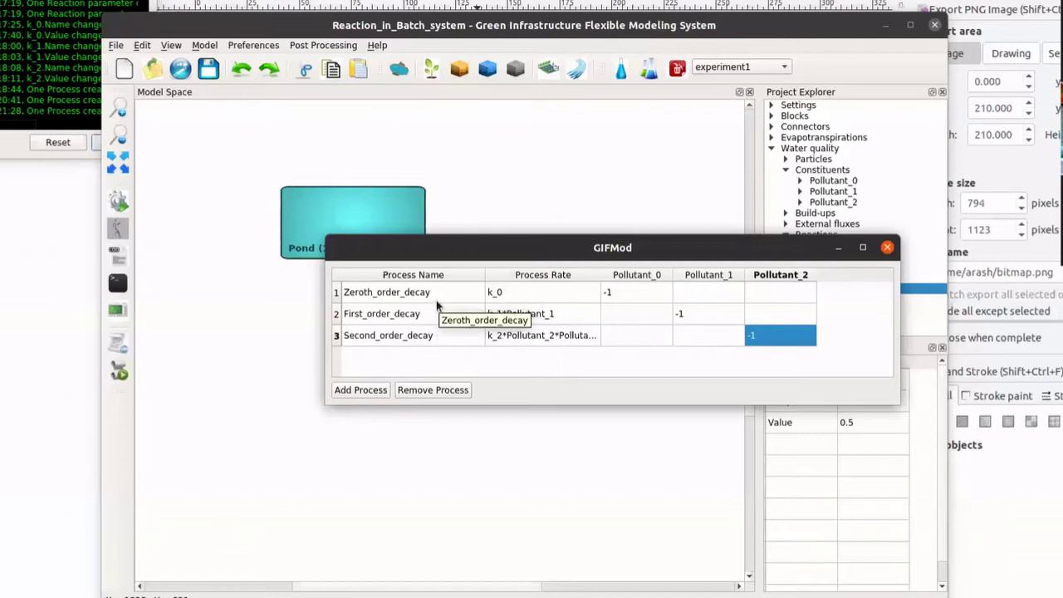
pyautogui.click(887, 249)
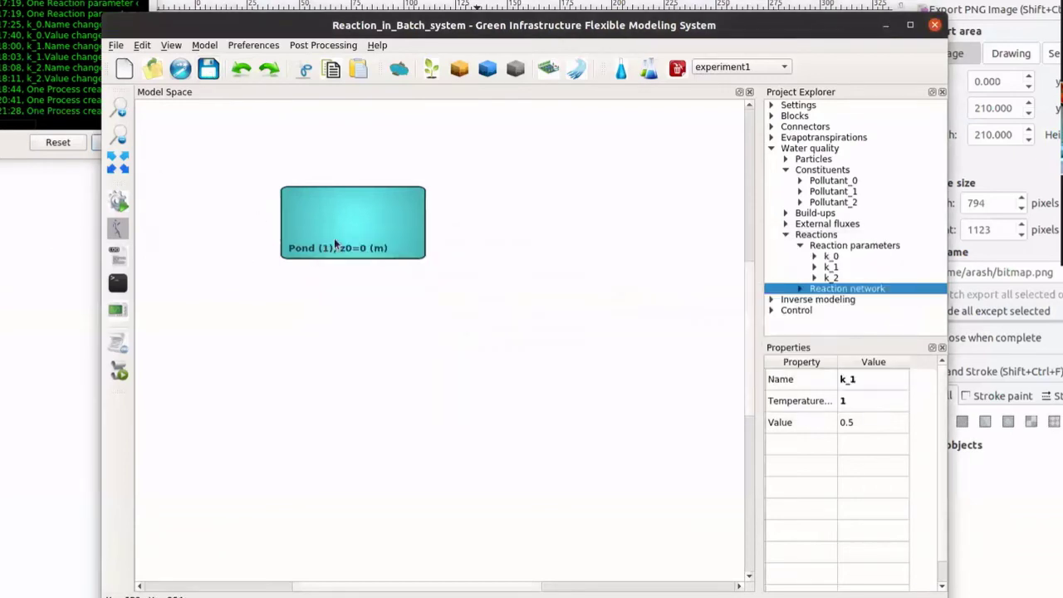
# - Select Pond (1) and open its constituent initial conditions for editing
pyautogui.moveTo(351, 236)
pyautogui.click(353, 237)
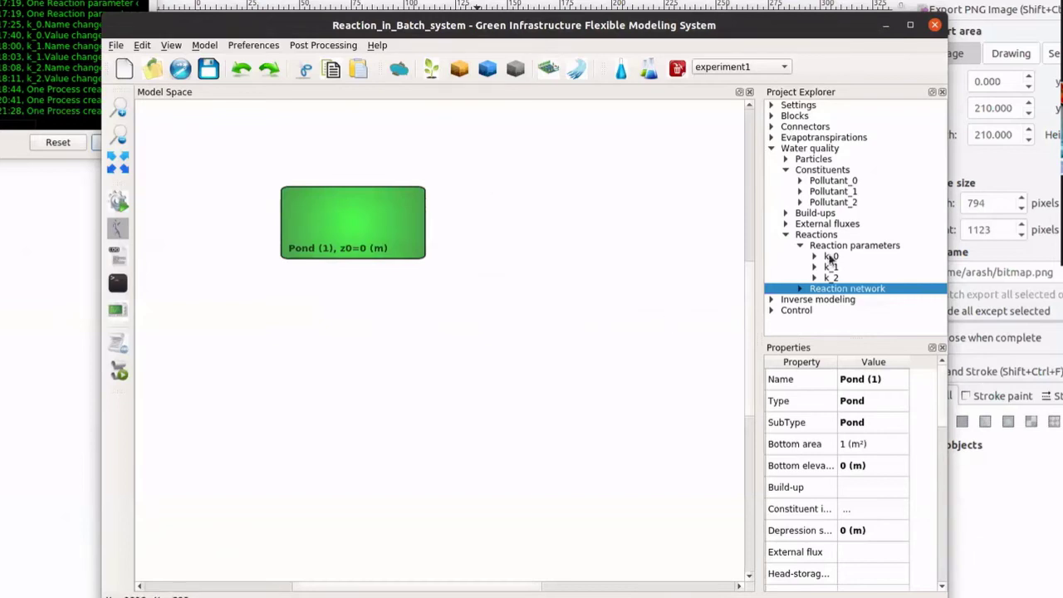
pyautogui.click(327, 239)
pyautogui.scroll(-1, 843, 444)
pyautogui.scroll(-1, 843, 444)
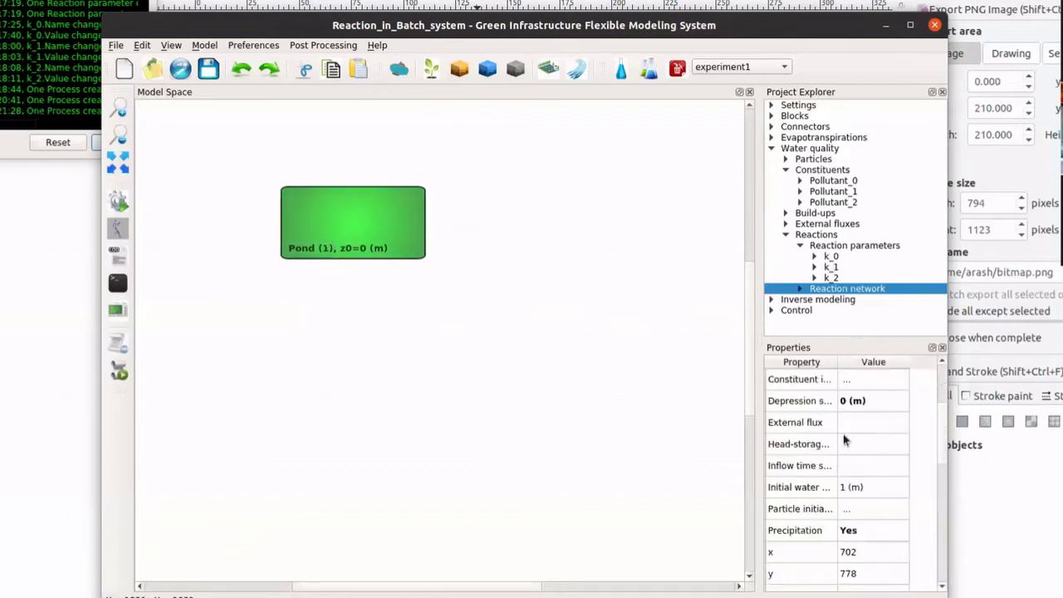
pyautogui.scroll(-2, 804, 470)
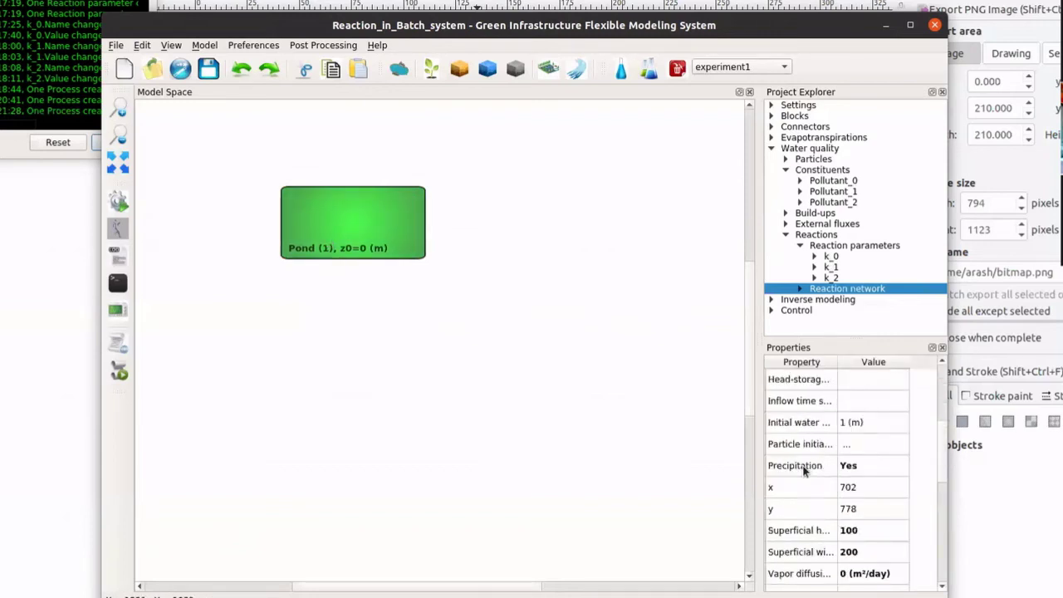
pyautogui.scroll(2, 804, 470)
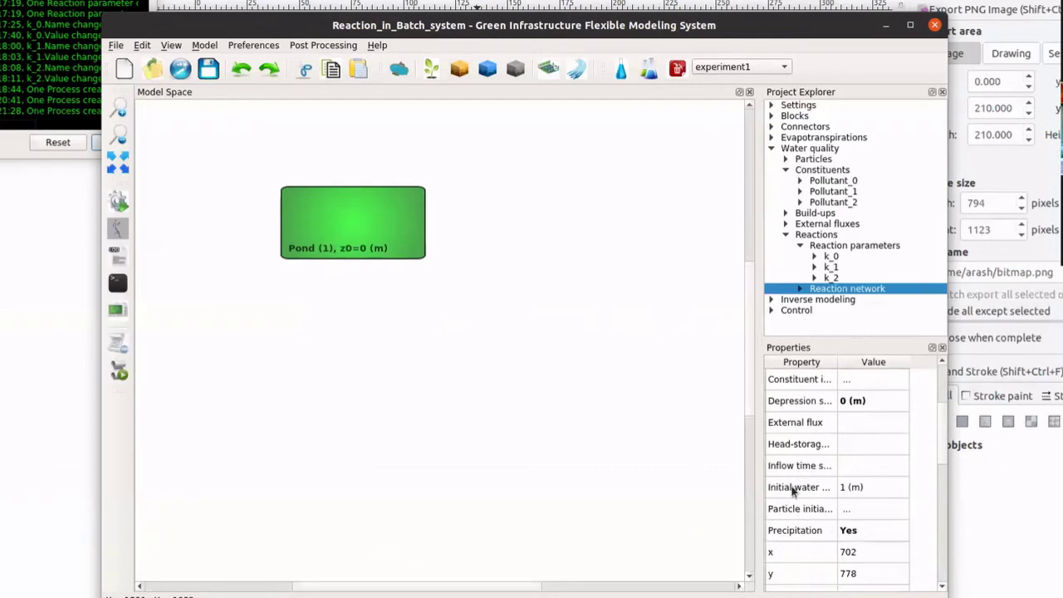
pyautogui.scroll(1, 795, 482)
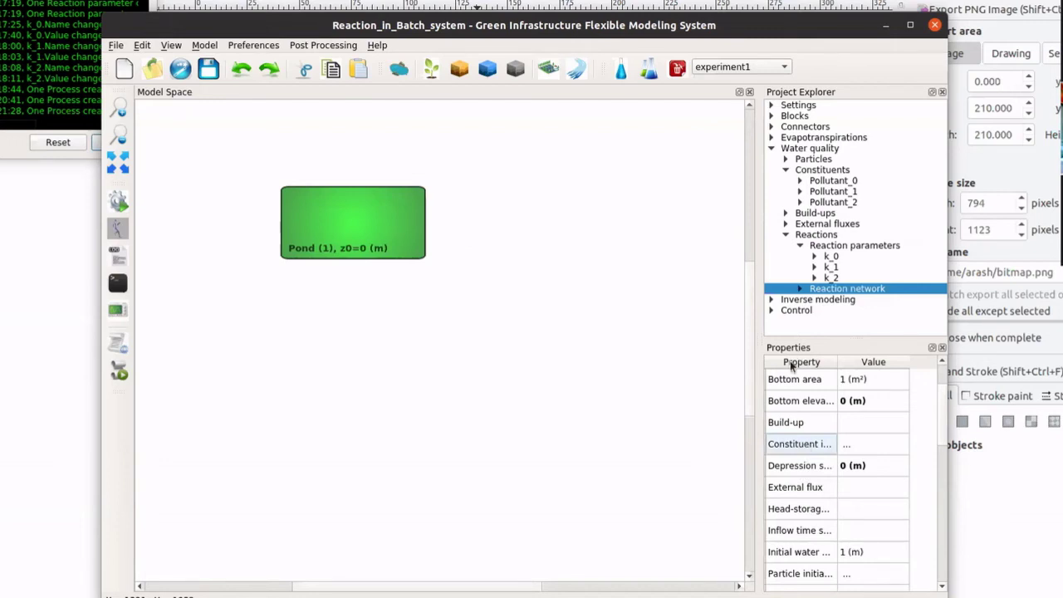
pyautogui.click(813, 422)
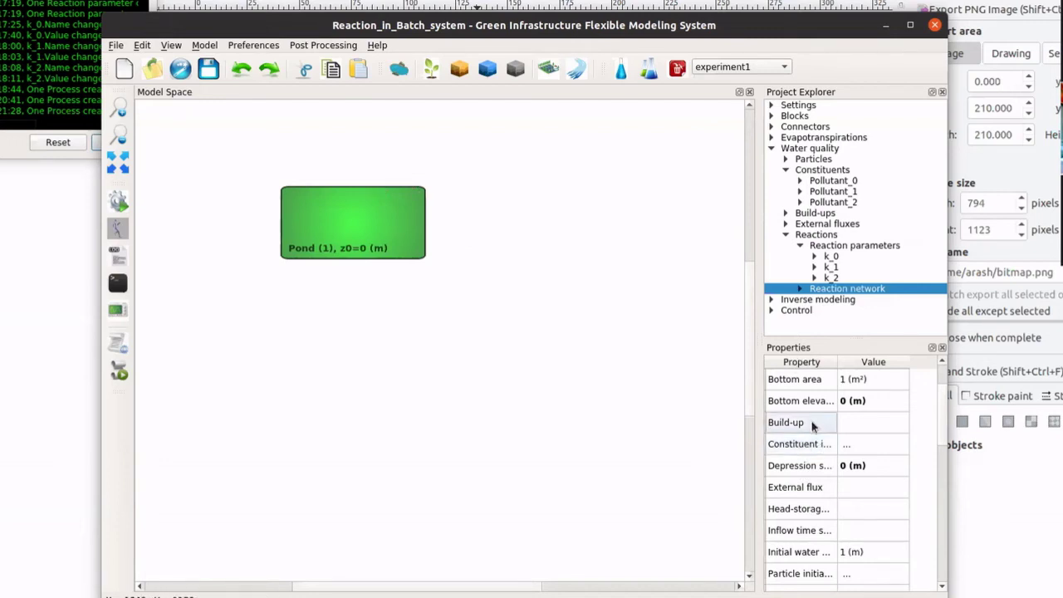
pyautogui.click(861, 447)
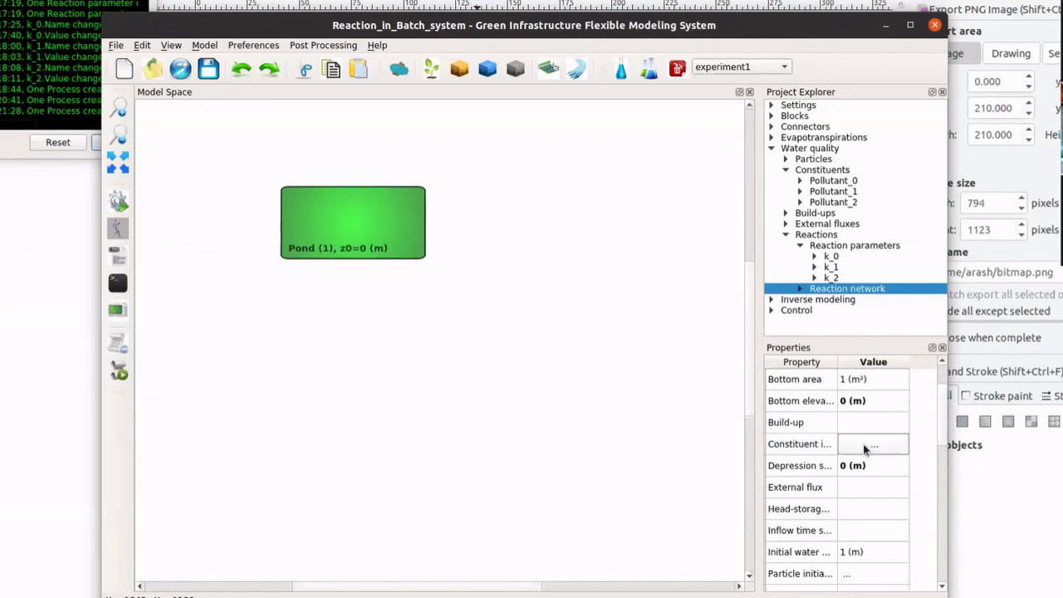
pyautogui.click(868, 446)
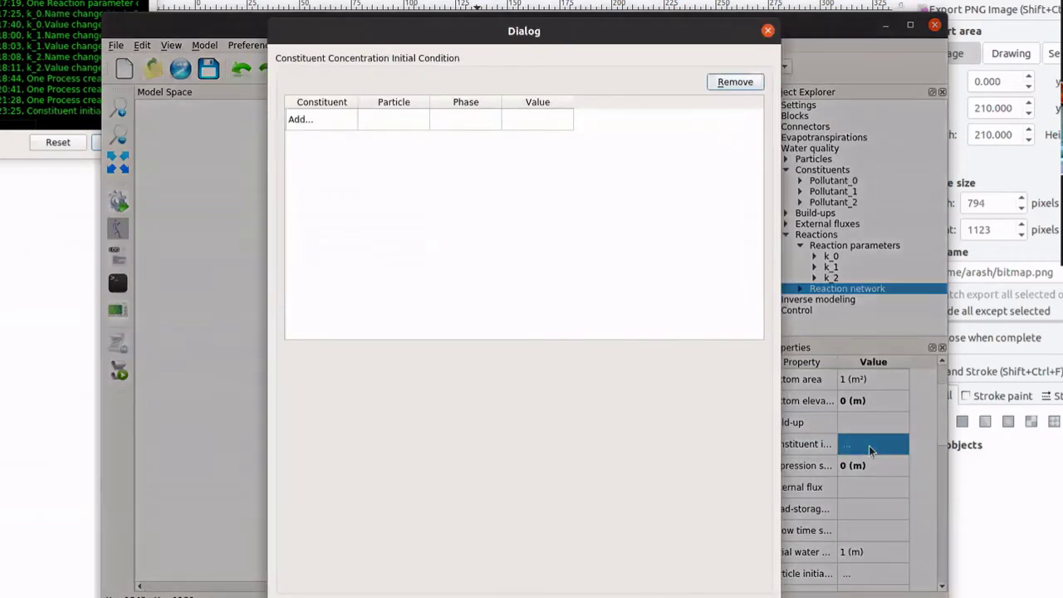
# - Add an aqueous Pollutant_0 initial concentration of 1 and start a second constituent entry
pyautogui.doubleClick(322, 122)
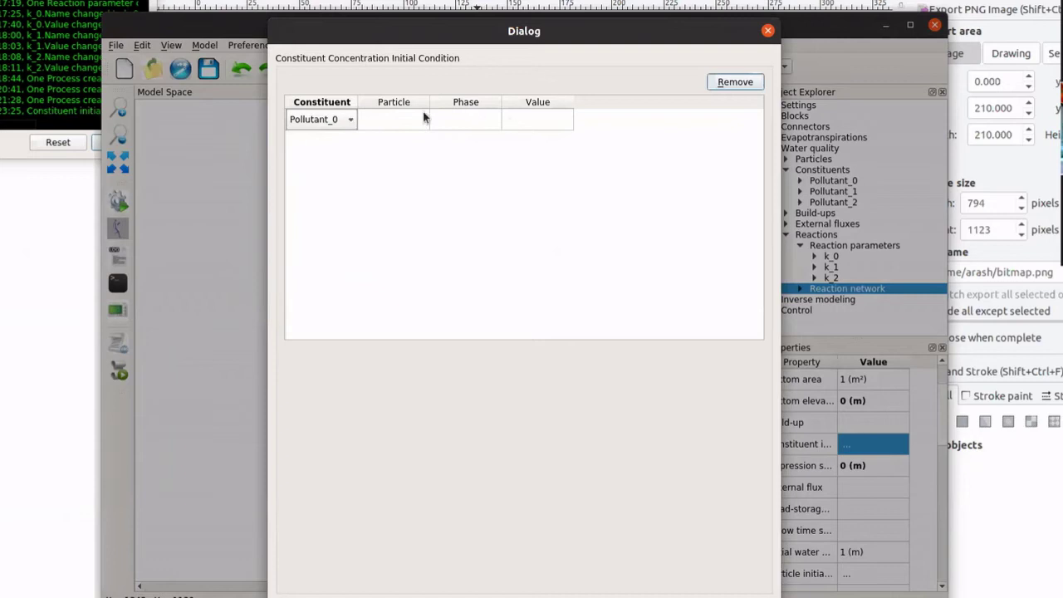
pyautogui.doubleClick(536, 122)
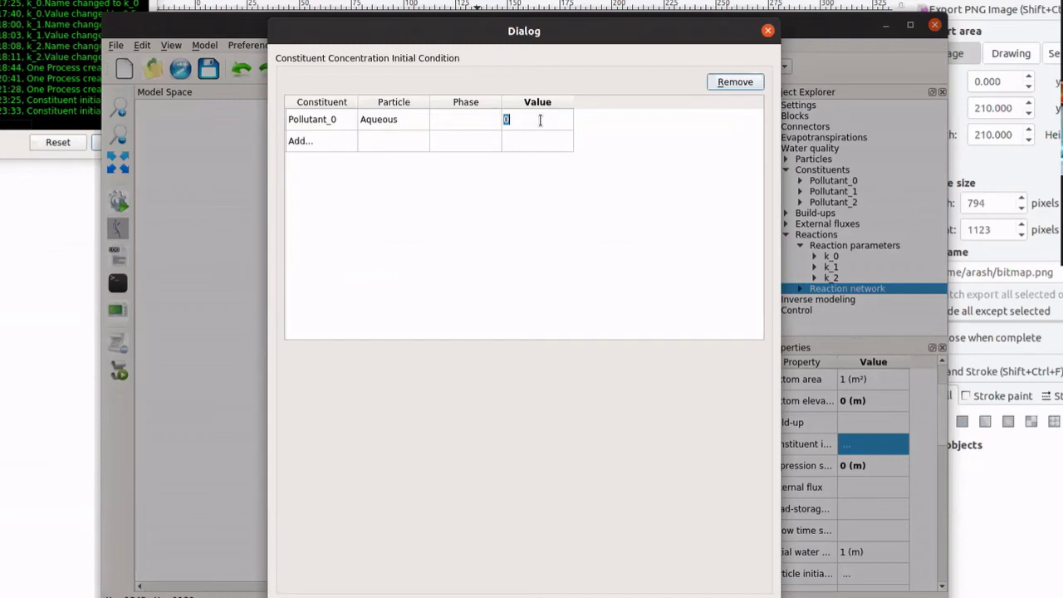
pyautogui.write('10')
pyautogui.doubleClick(309, 143)
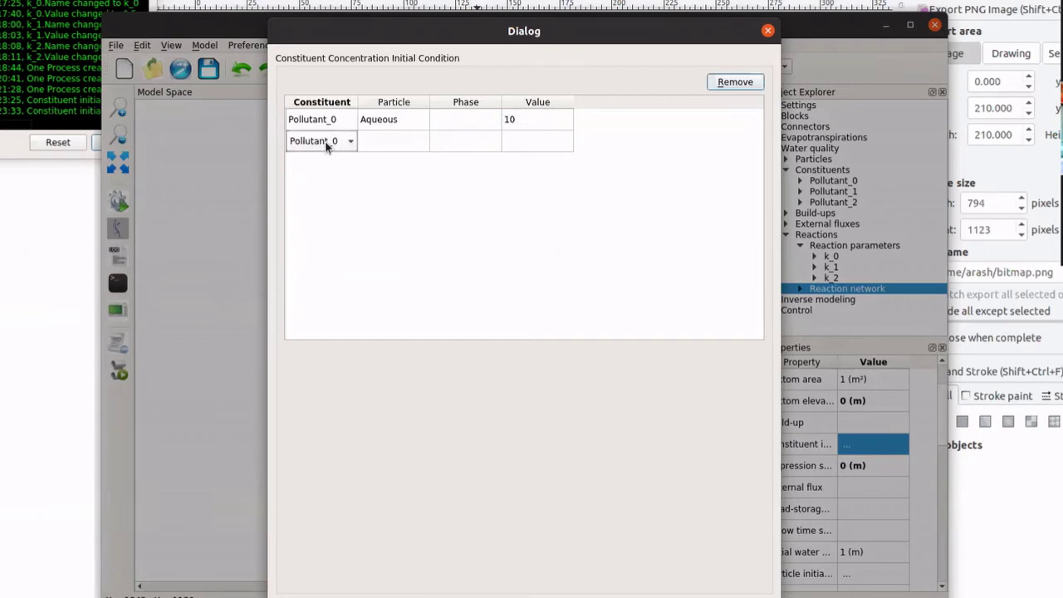
pyautogui.doubleClick(532, 119)
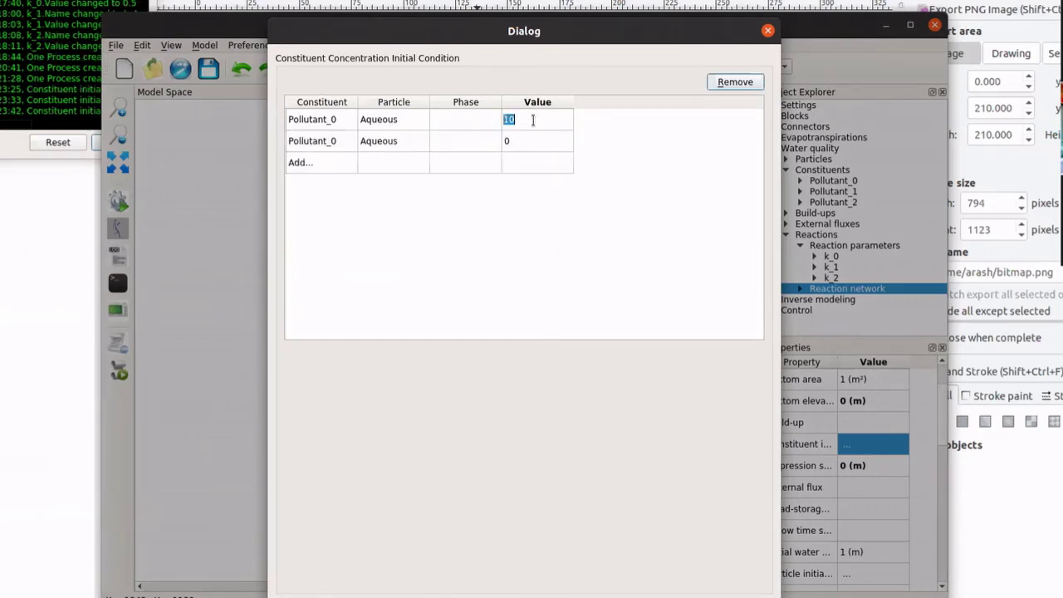
pyautogui.click(533, 119)
pyautogui.press('BackSpace')
# - Assign the second initial condition entry to Pollutant_1 with a value of 1
pyautogui.doubleClick(332, 143)
pyautogui.click(330, 141)
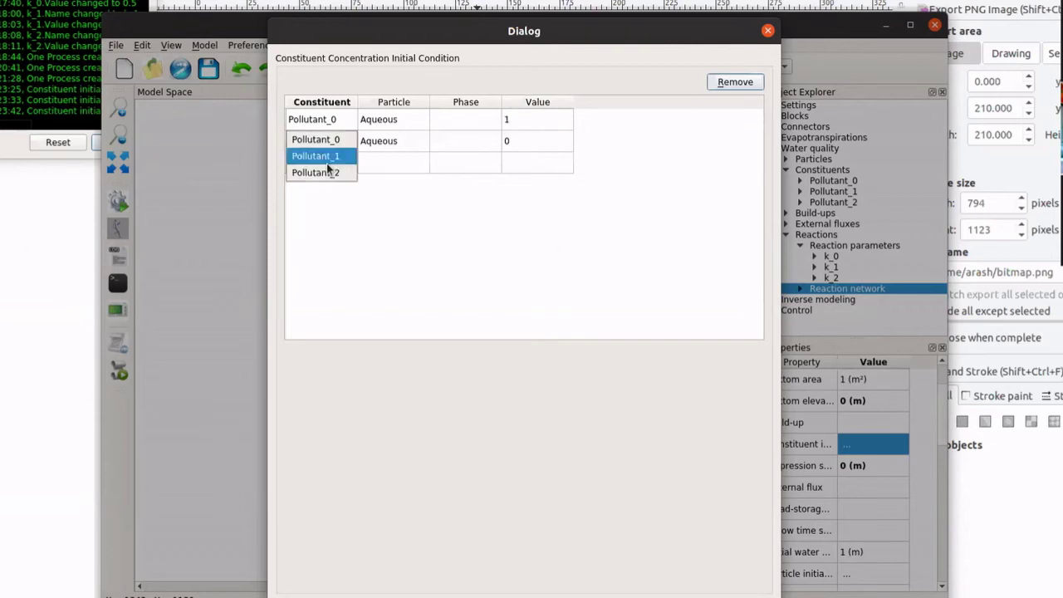
pyautogui.click(326, 156)
pyautogui.doubleClick(520, 142)
pyautogui.write('1')
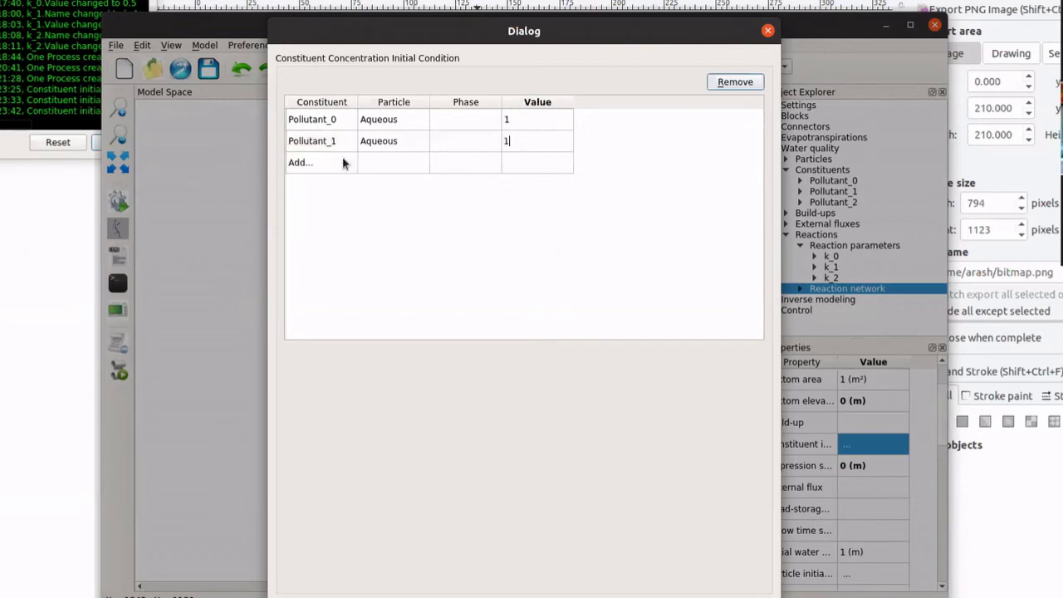
# - Add a third initial condition entry for Pollutant_2 with a value of 1 and close the initial conditions
pyautogui.doubleClick(311, 163)
pyautogui.click(311, 162)
pyautogui.click(327, 193)
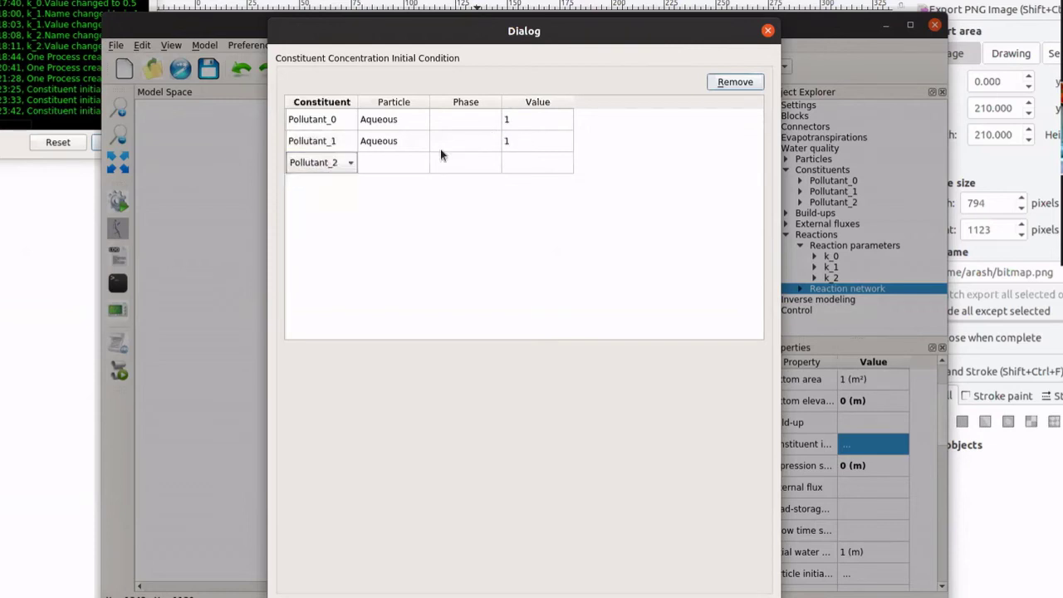
pyautogui.doubleClick(505, 163)
pyautogui.write('1')
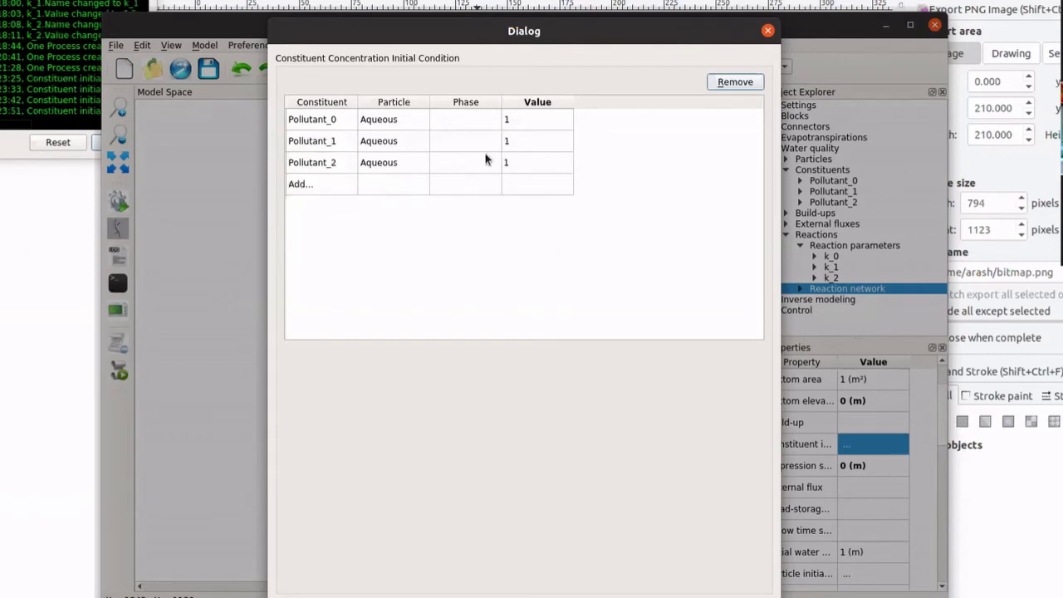
pyautogui.doubleClick(420, 139)
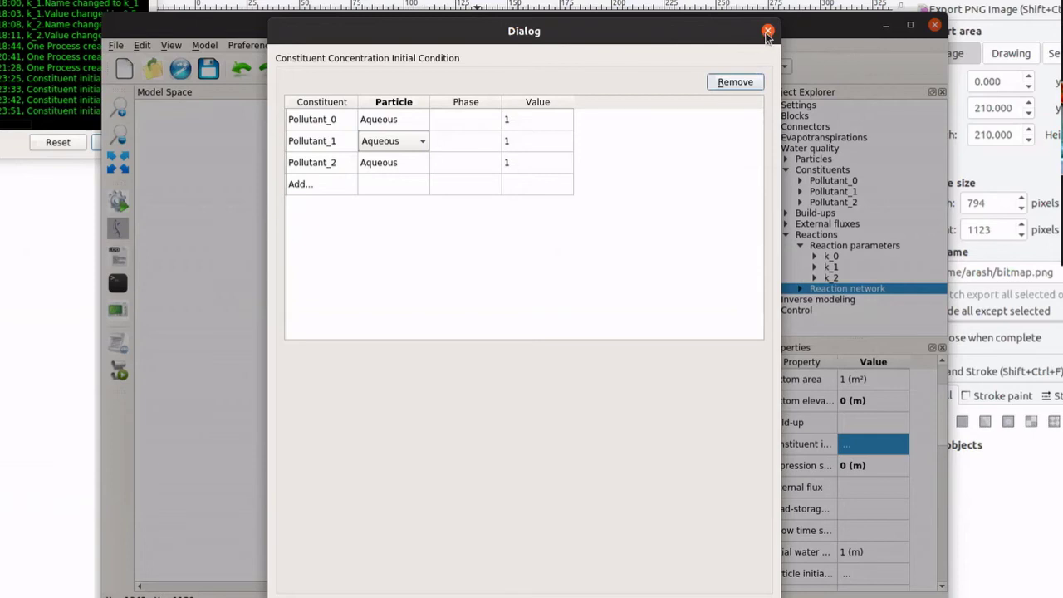
pyautogui.click(767, 31)
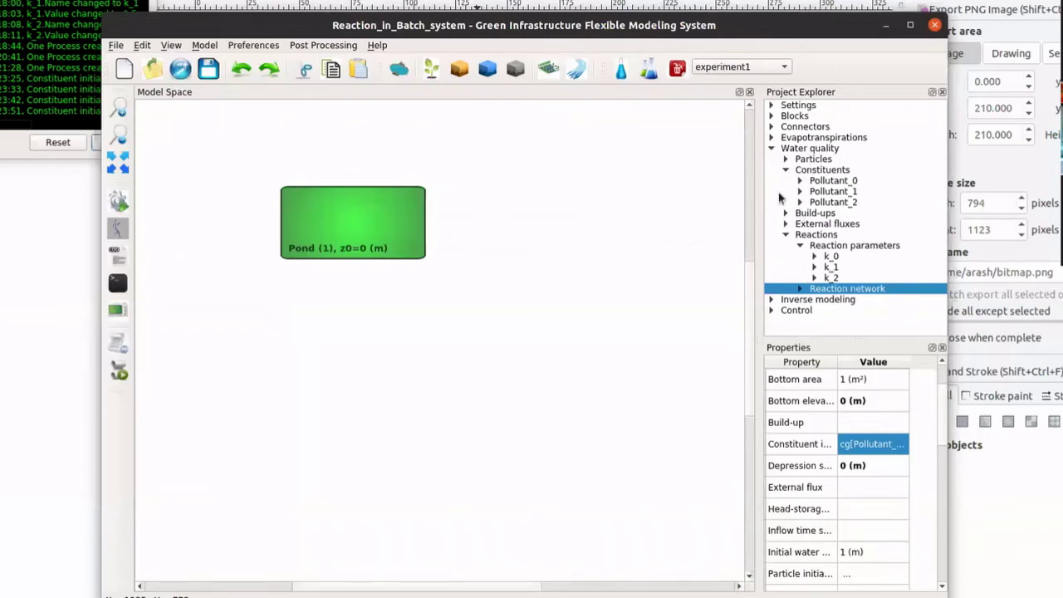
# - Review the project settings, then run the simulation and close its progress window when it finishes
pyautogui.click(772, 105)
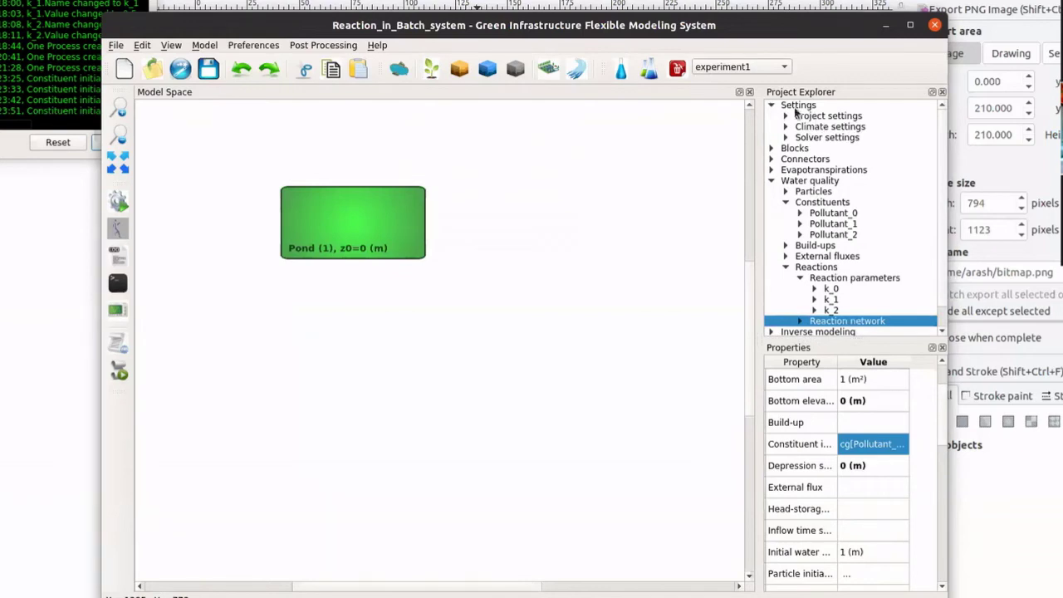
pyautogui.click(820, 117)
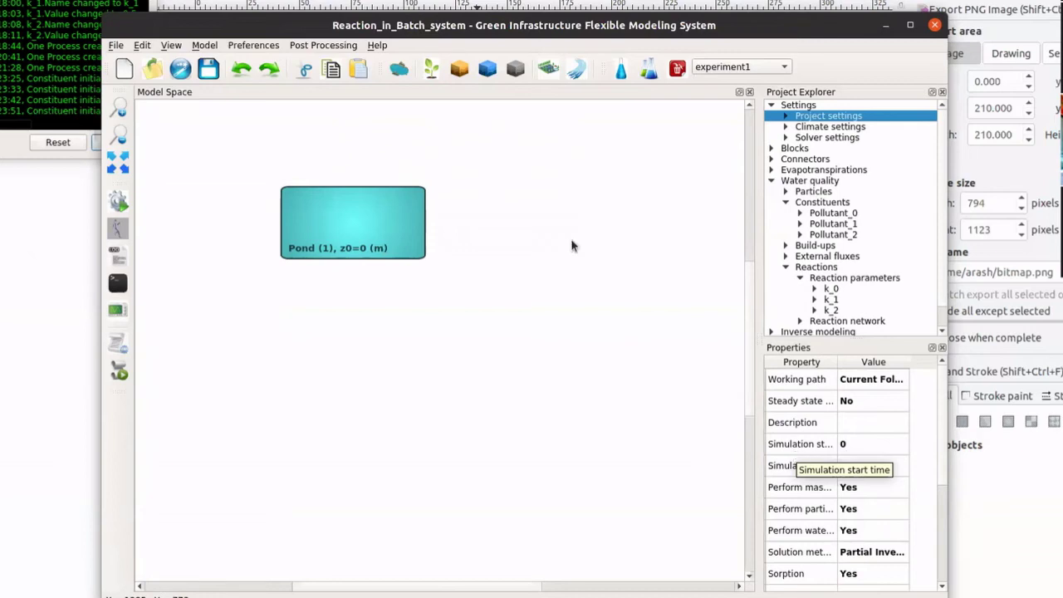
pyautogui.click(120, 203)
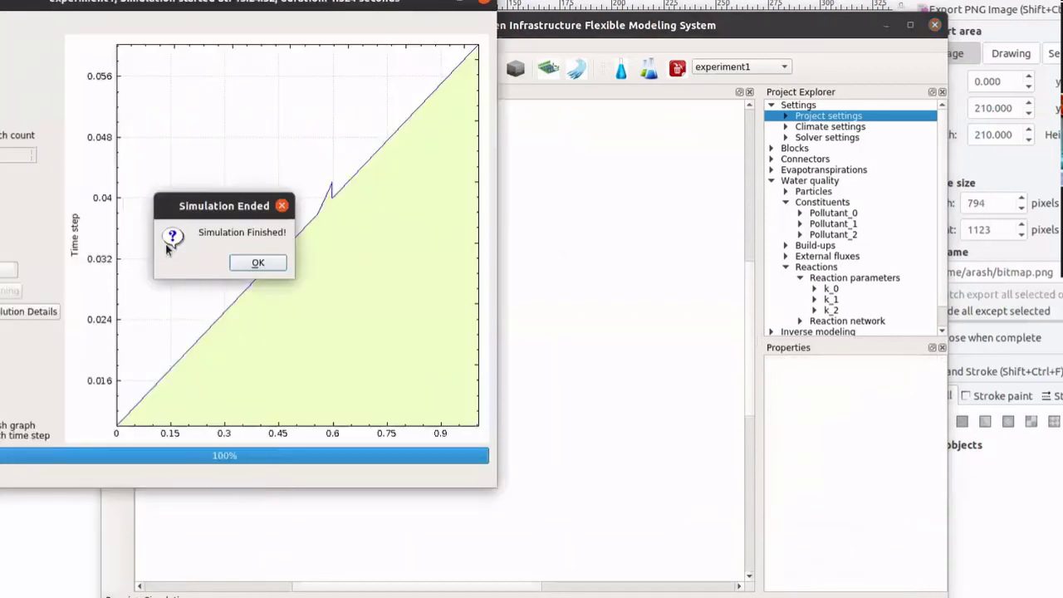
pyautogui.click(269, 264)
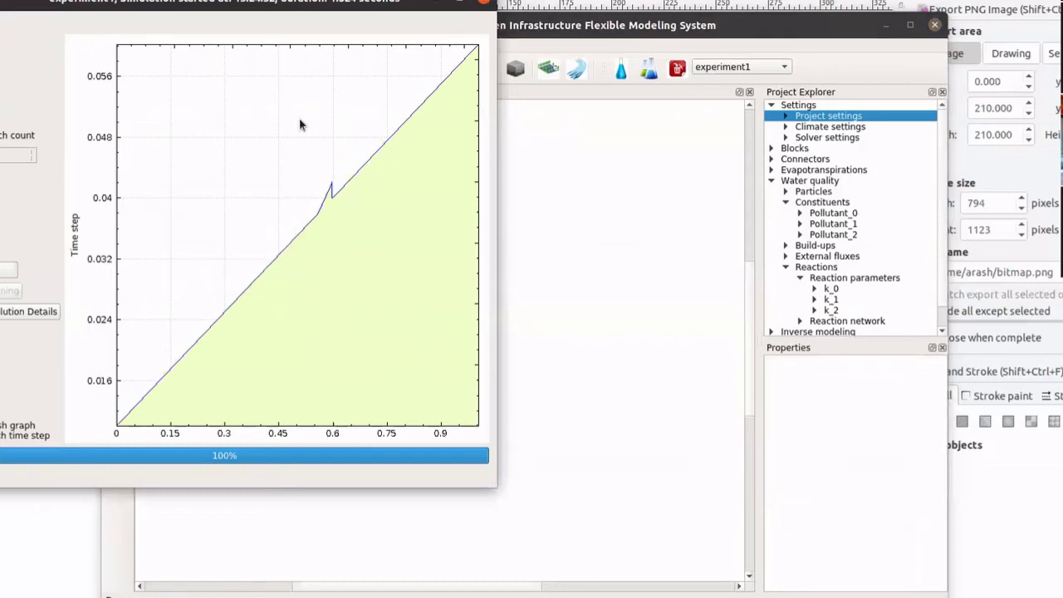
pyautogui.click(485, 4)
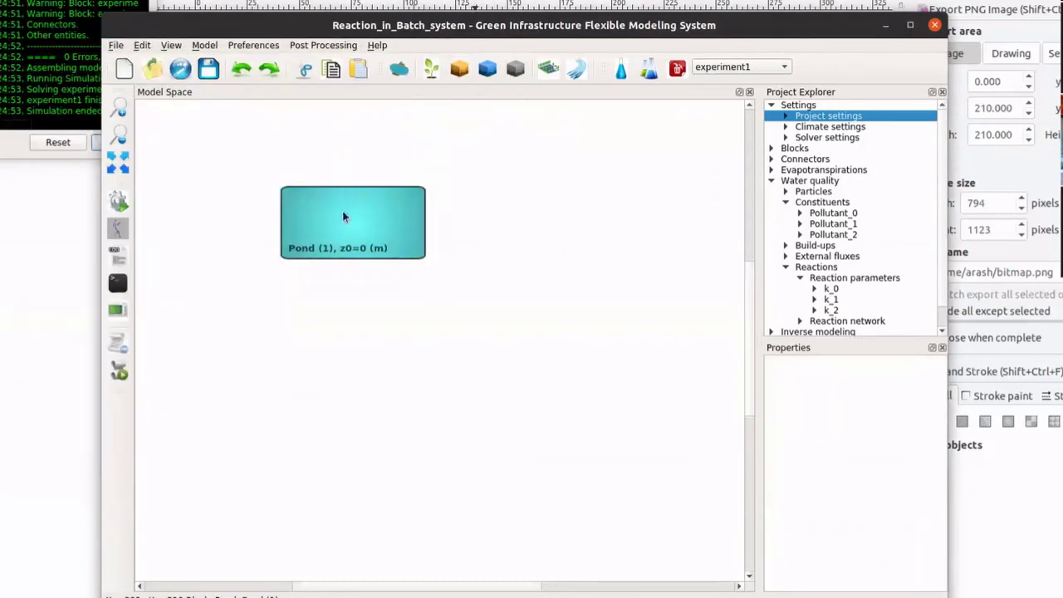
# - Plot the Pollutant_0 concentration in the pond and move its graph clear of the pond block
pyautogui.rightClick(341, 220)
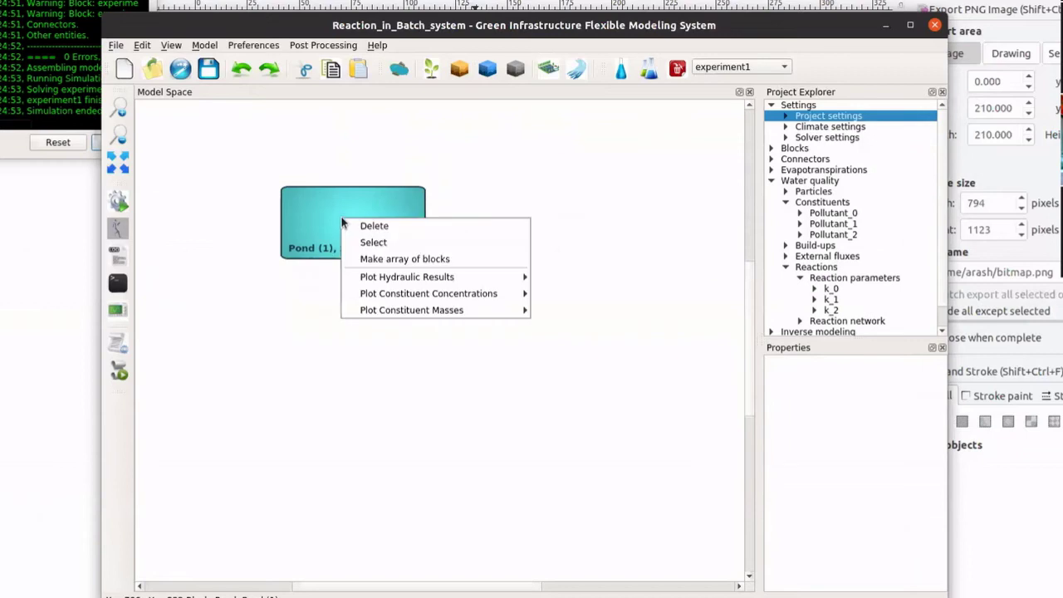
pyautogui.moveTo(387, 296)
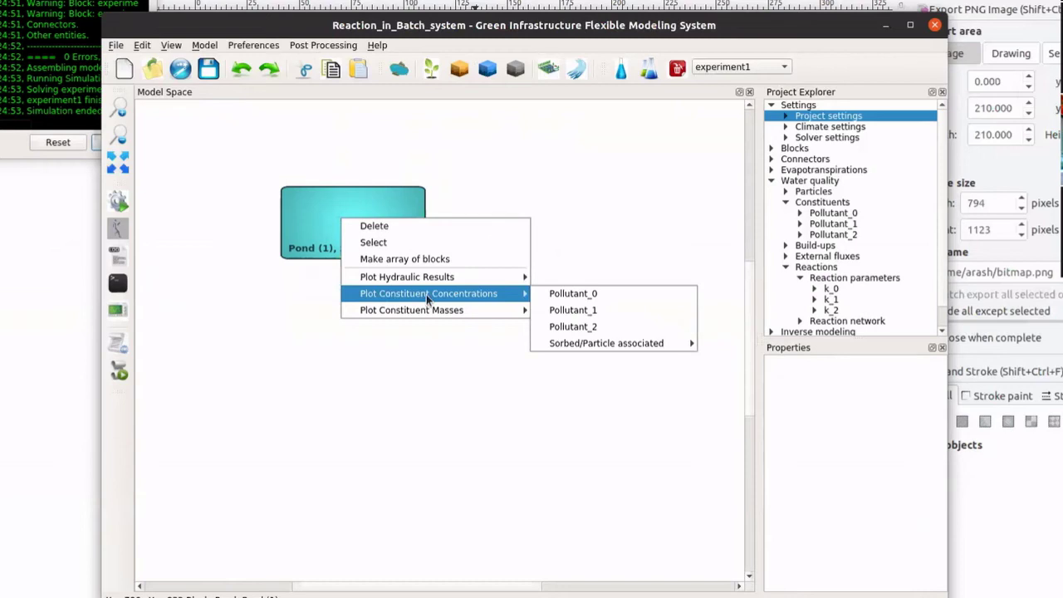
pyautogui.moveTo(431, 311)
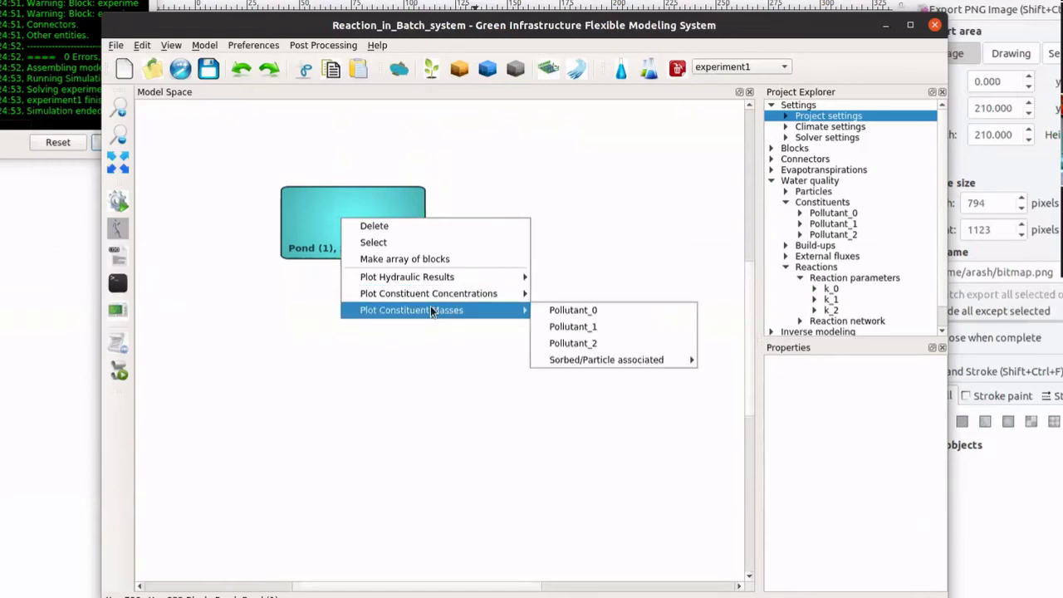
pyautogui.moveTo(438, 293)
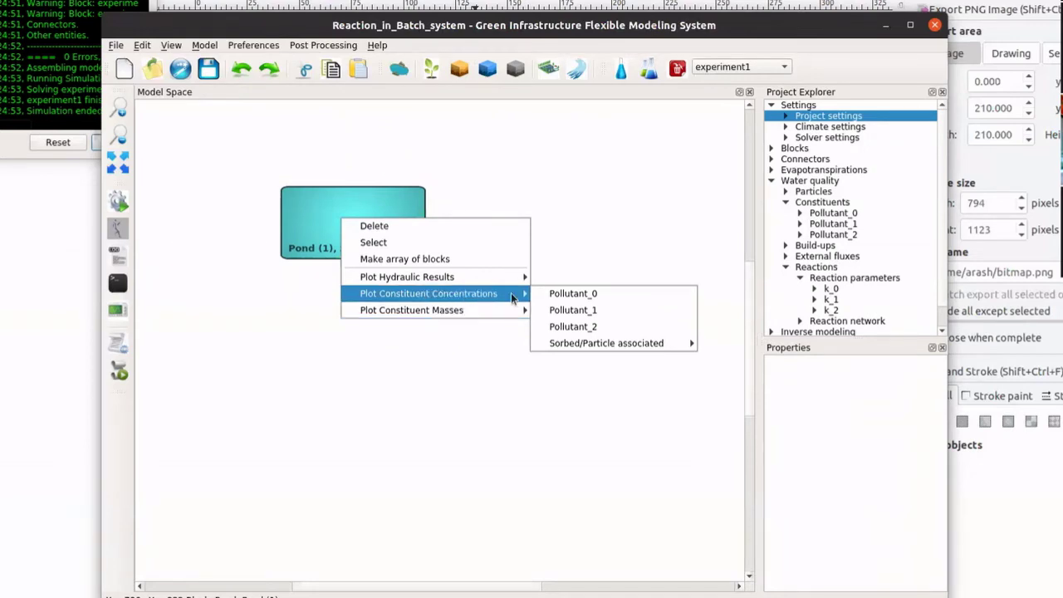
pyautogui.click(558, 295)
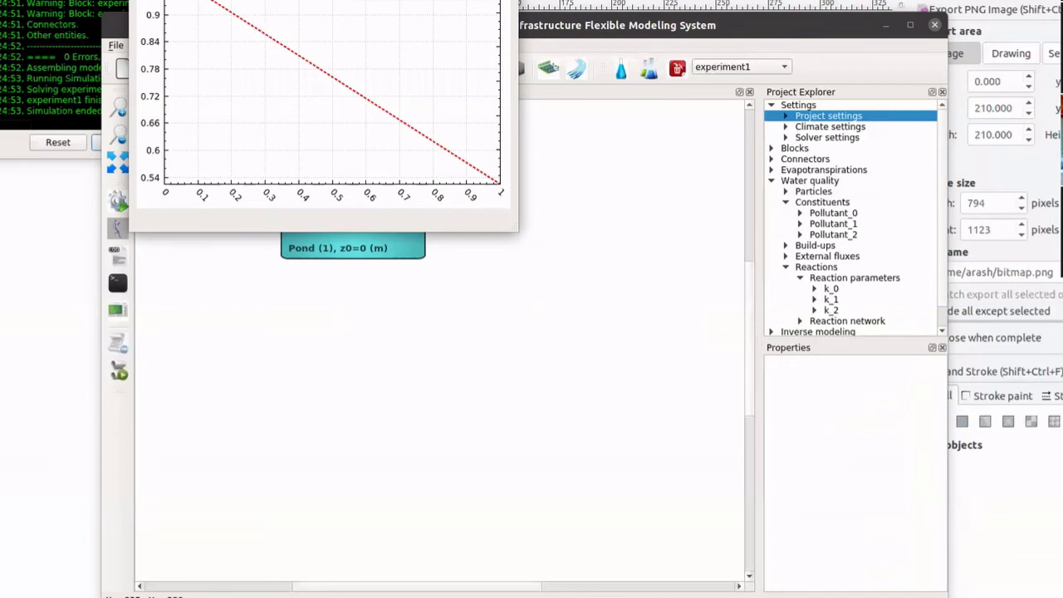
pyautogui.moveTo(330, 9); pyautogui.dragTo(731, 74)
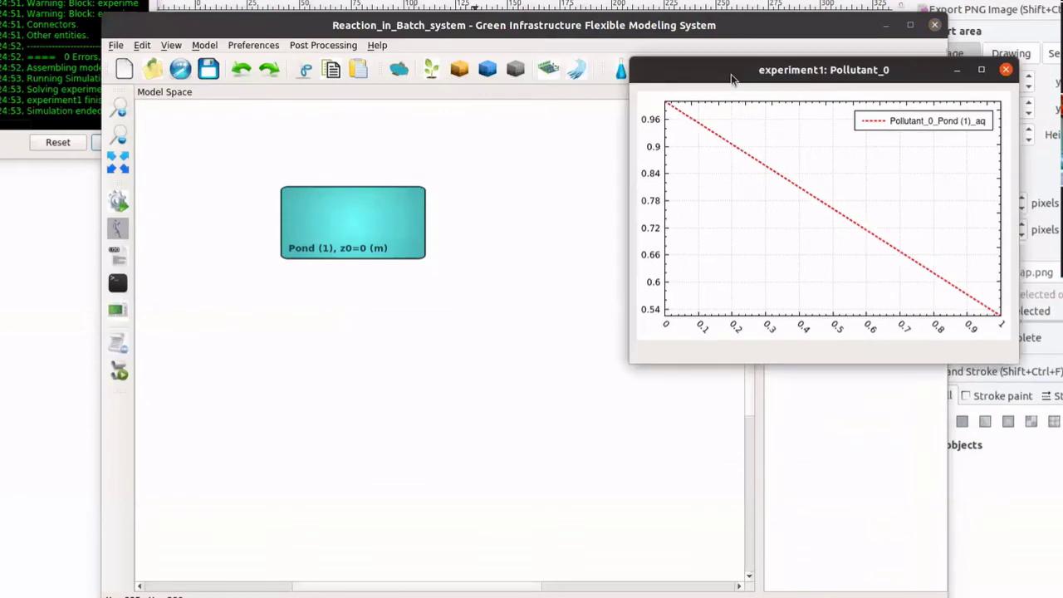
# - Plot the Pollutant_1 concentration in the pond, then close the open concentration graphs
pyautogui.rightClick(336, 221)
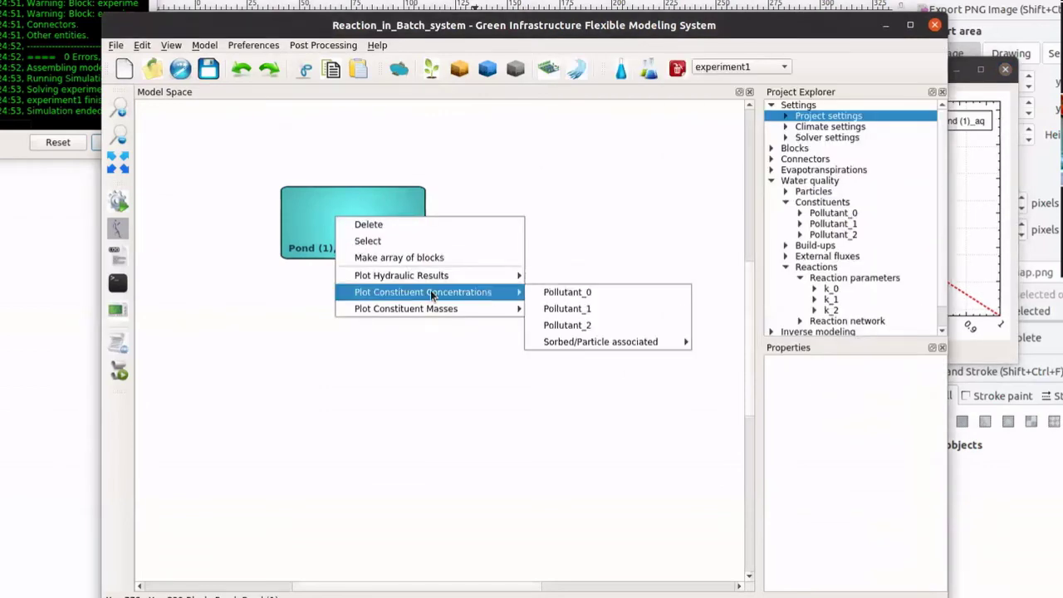
pyautogui.click(564, 310)
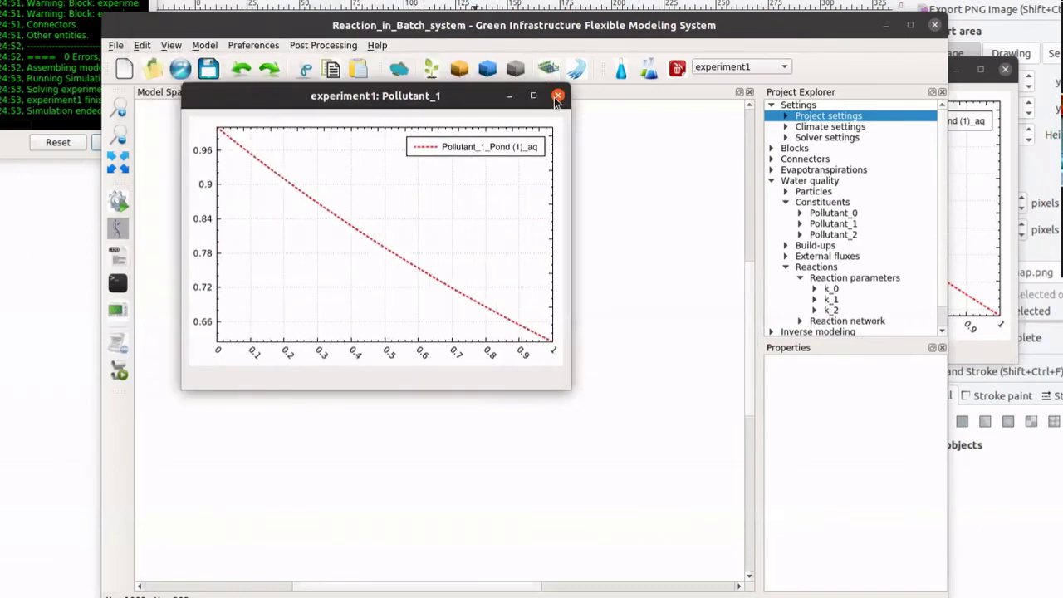
pyautogui.moveTo(480, 102); pyautogui.dragTo(892, 241)
pyautogui.click(968, 234)
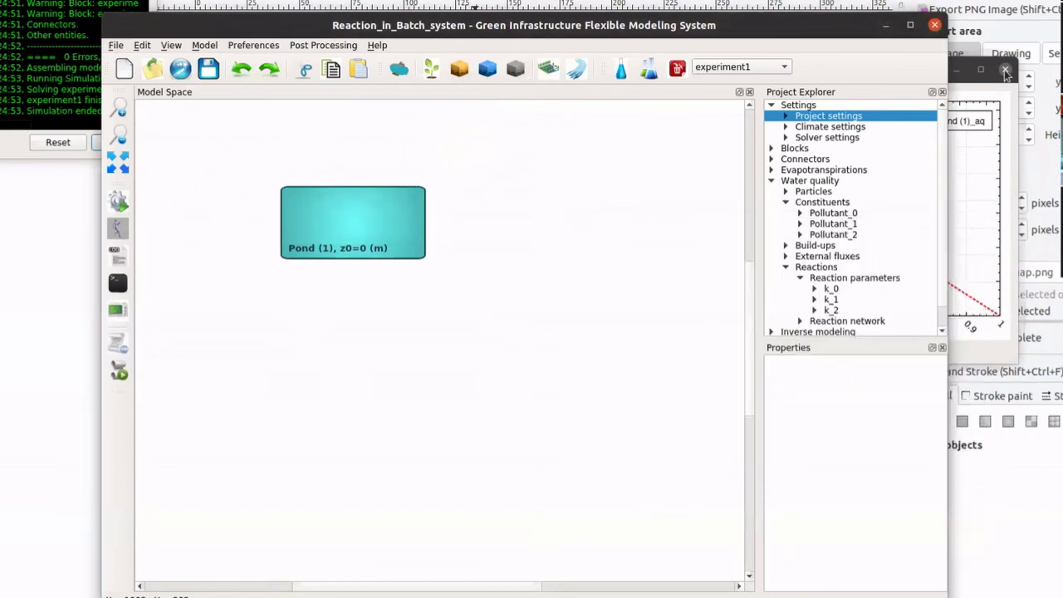
pyautogui.click(1005, 69)
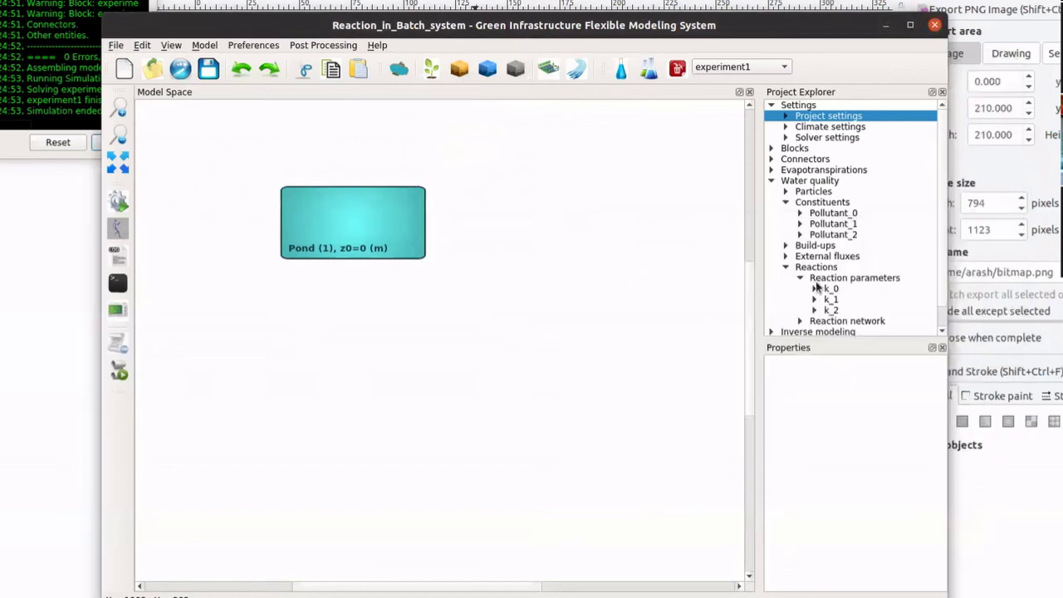
# - Set the simulation end time in the project settings to 2
pyautogui.click(804, 117)
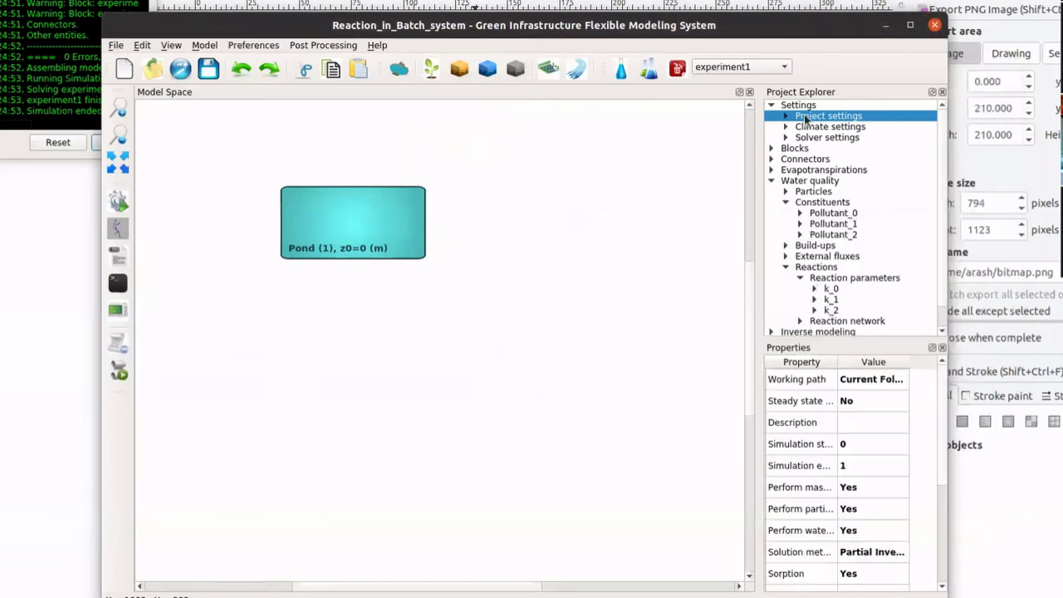
pyautogui.rightClick(796, 468)
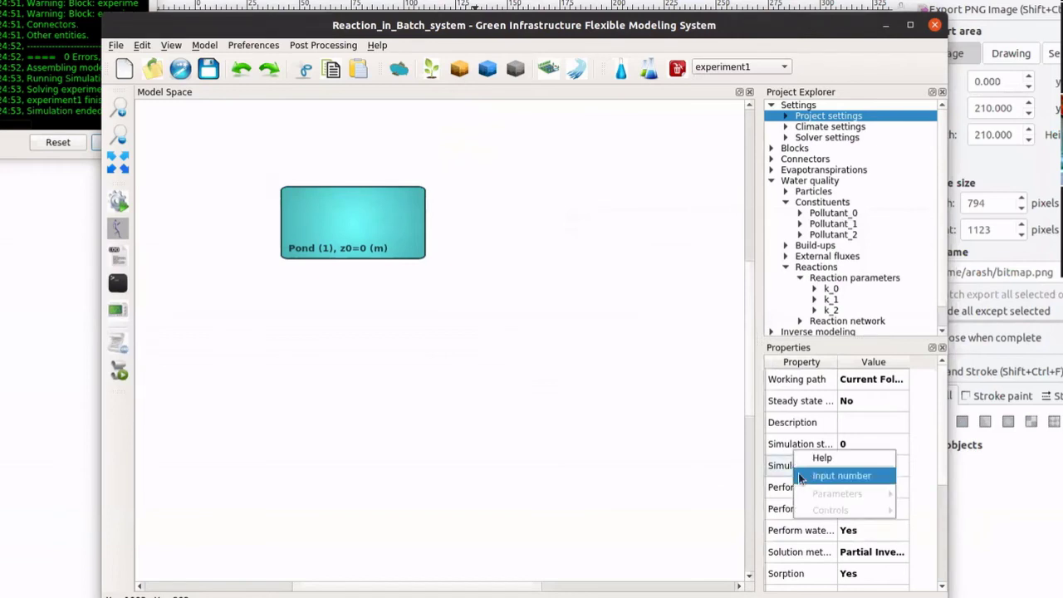
pyautogui.click(808, 477)
pyautogui.write('2')
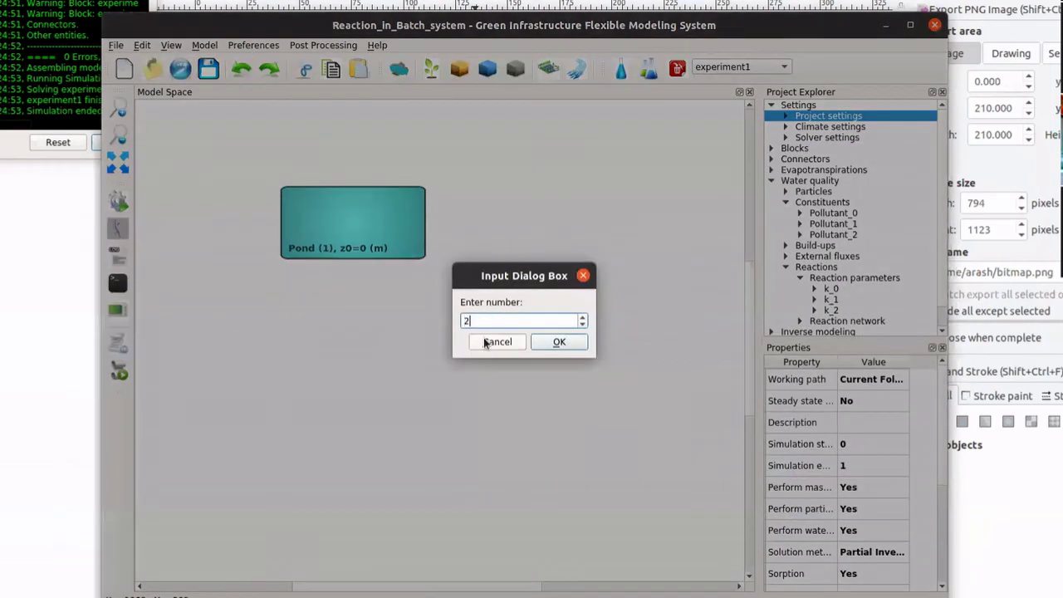
pyautogui.click(559, 343)
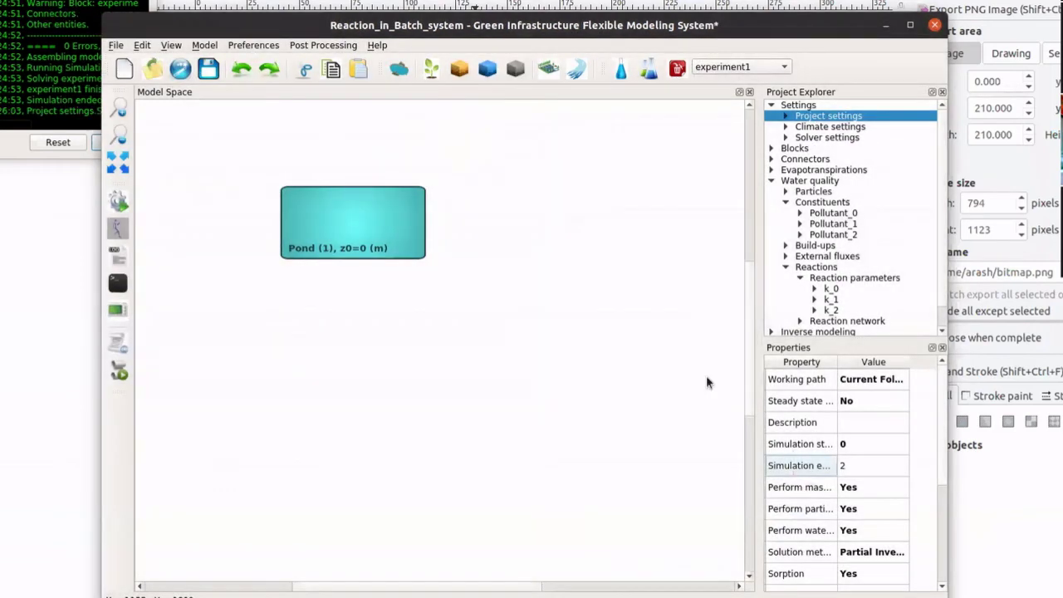
# - Save the project, then rerun the simulation and close its progress window when it finishes
pyautogui.click(205, 69)
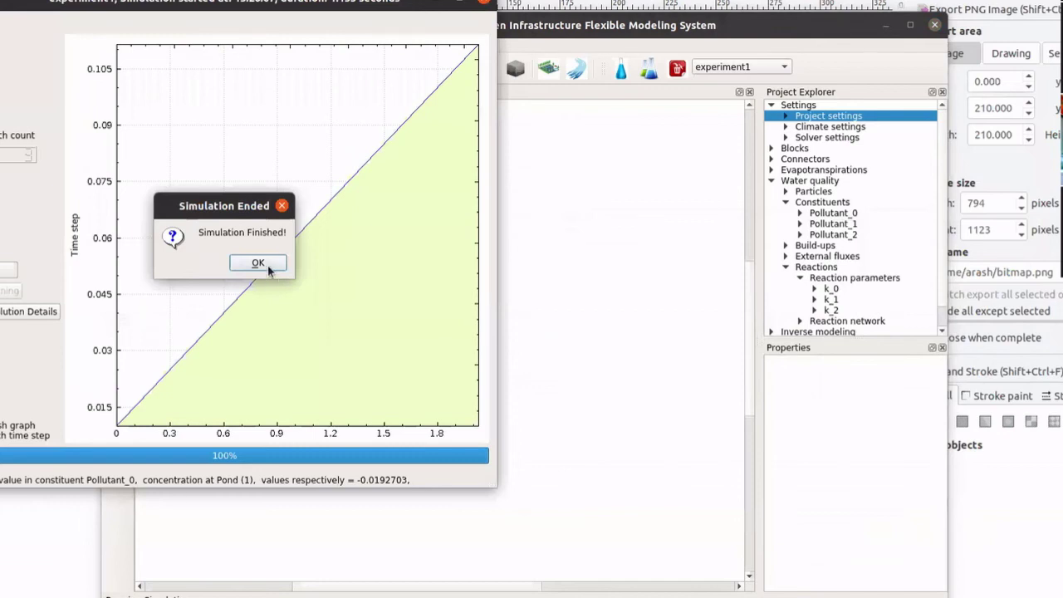
pyautogui.click(257, 263)
pyautogui.click(484, 2)
# - Plot the pond's Pollutant_0, Pollutant_1 and Pollutant_2 concentrations in separate graphs
pyautogui.rightClick(360, 215)
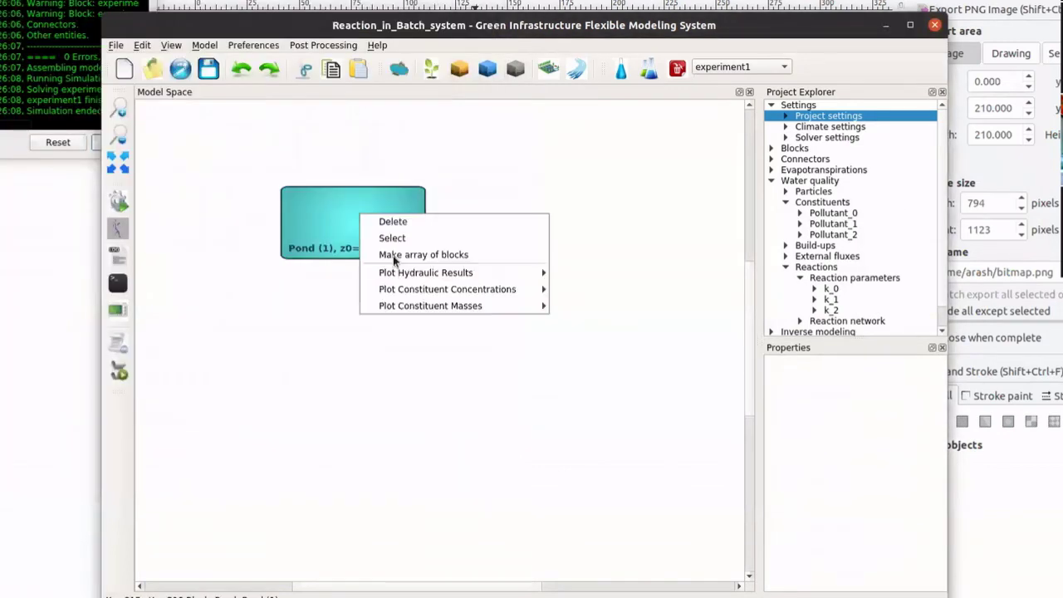
pyautogui.moveTo(415, 289)
pyautogui.click(583, 291)
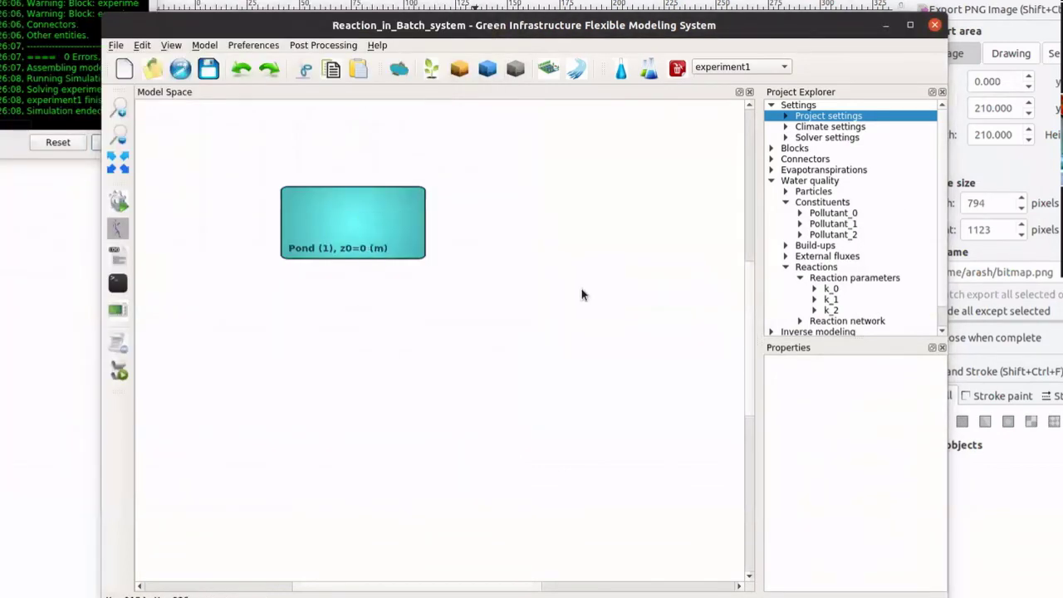
pyautogui.rightClick(342, 243)
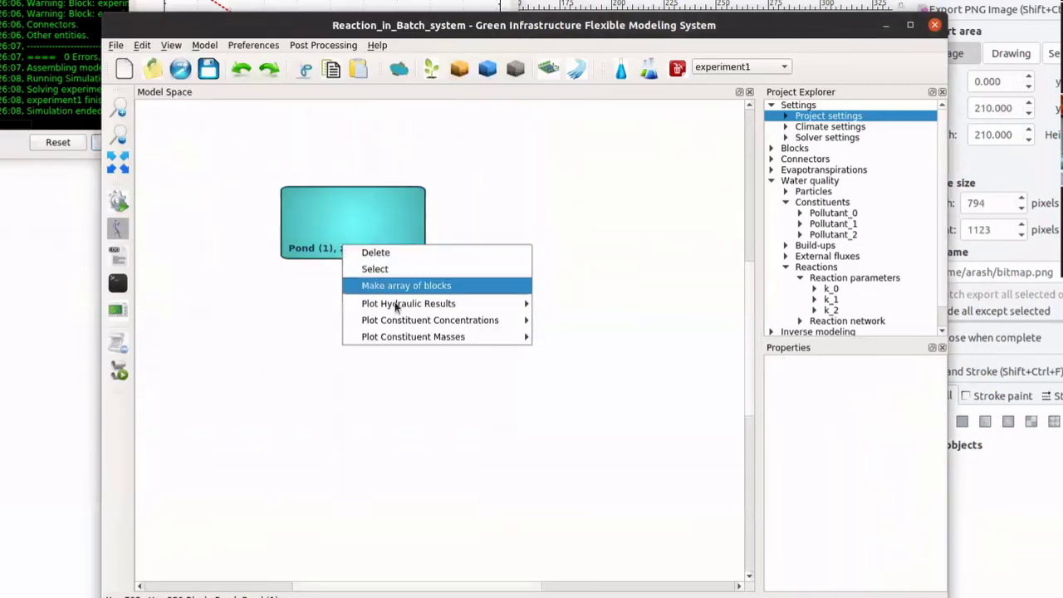
pyautogui.moveTo(438, 318)
pyautogui.click(569, 337)
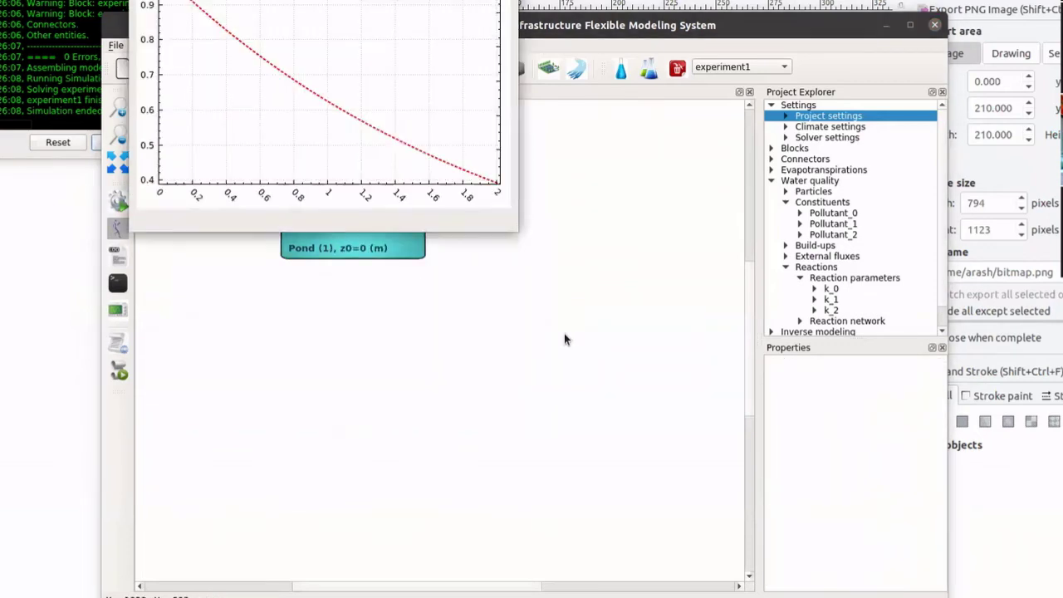
pyautogui.rightClick(341, 246)
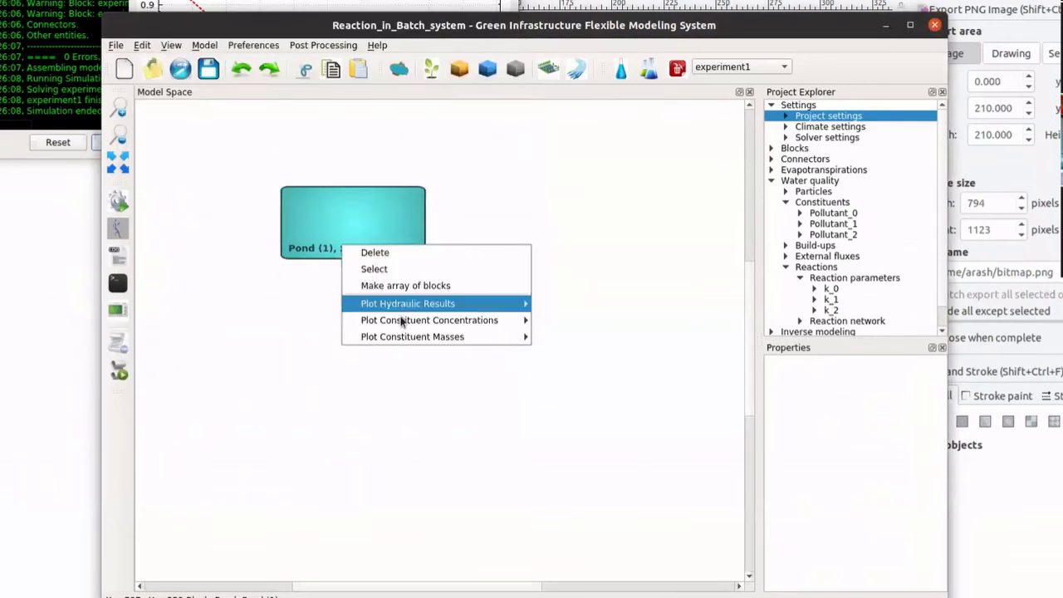
pyautogui.moveTo(448, 321)
pyautogui.click(573, 353)
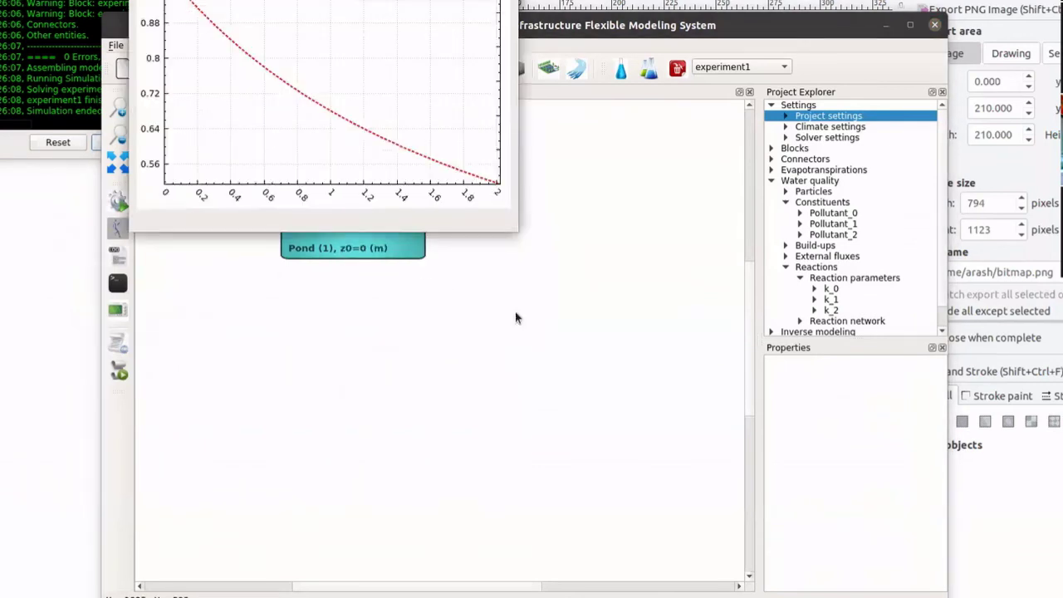
# - Arrange the three pollutant concentration graphs on screen so that each one is accessible
pyautogui.moveTo(311, 6); pyautogui.dragTo(577, 169)
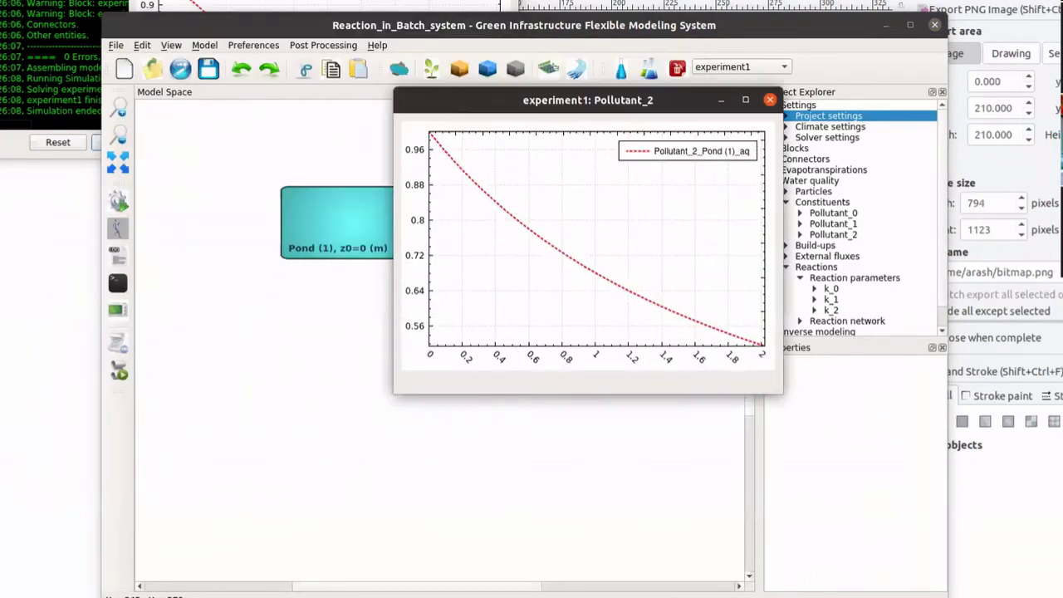
pyautogui.moveTo(312, 6); pyautogui.dragTo(301, 162)
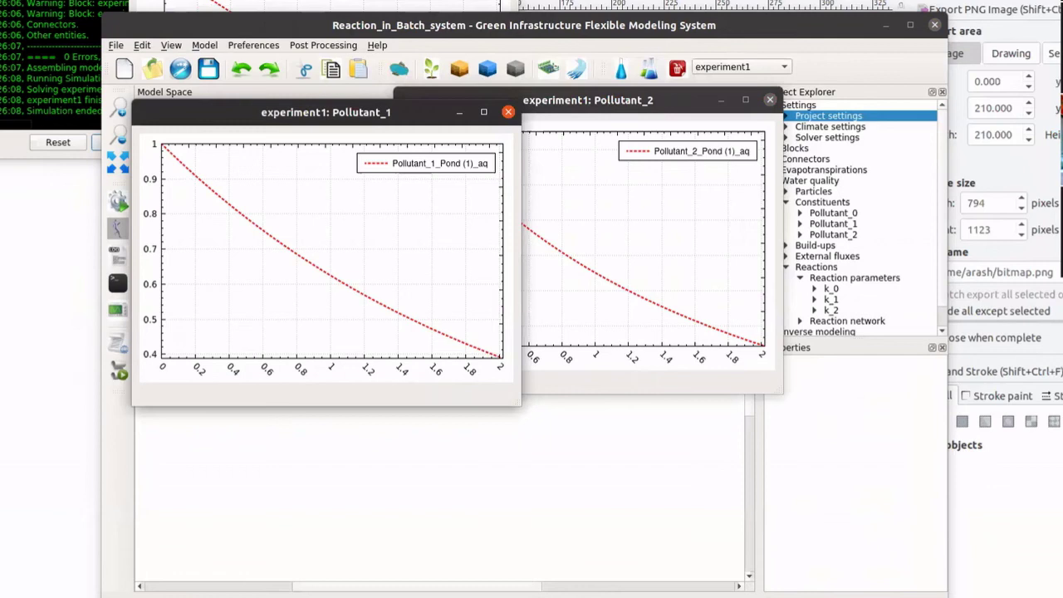
pyautogui.moveTo(312, 6); pyautogui.dragTo(674, 244)
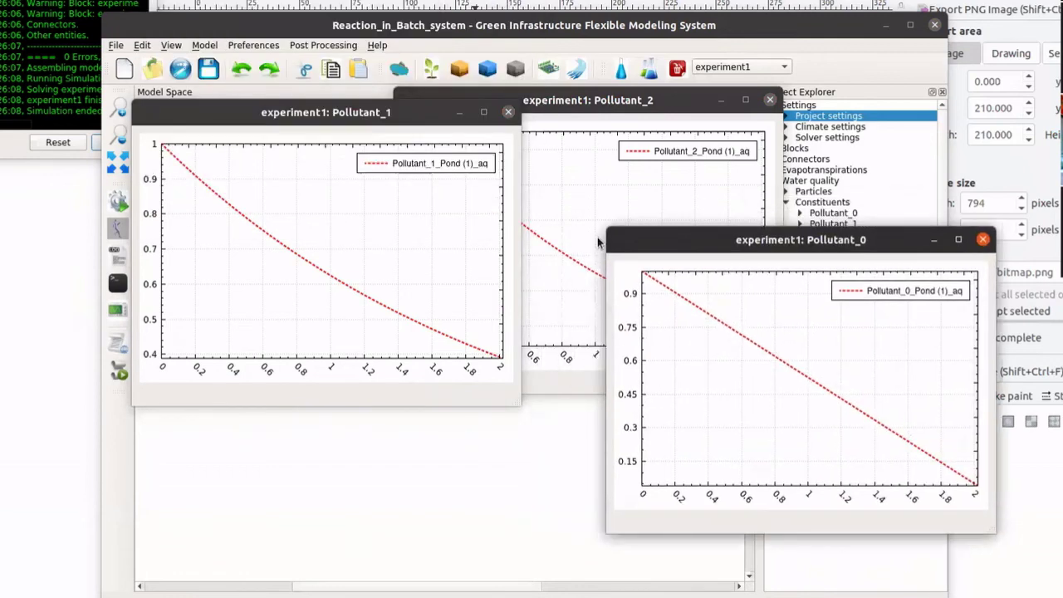
# - Copy the Pollutant_1 and Pollutant_0 curves from their own graphs into the Pollutant_2 graph
pyautogui.rightClick(374, 254)
pyautogui.click(577, 191)
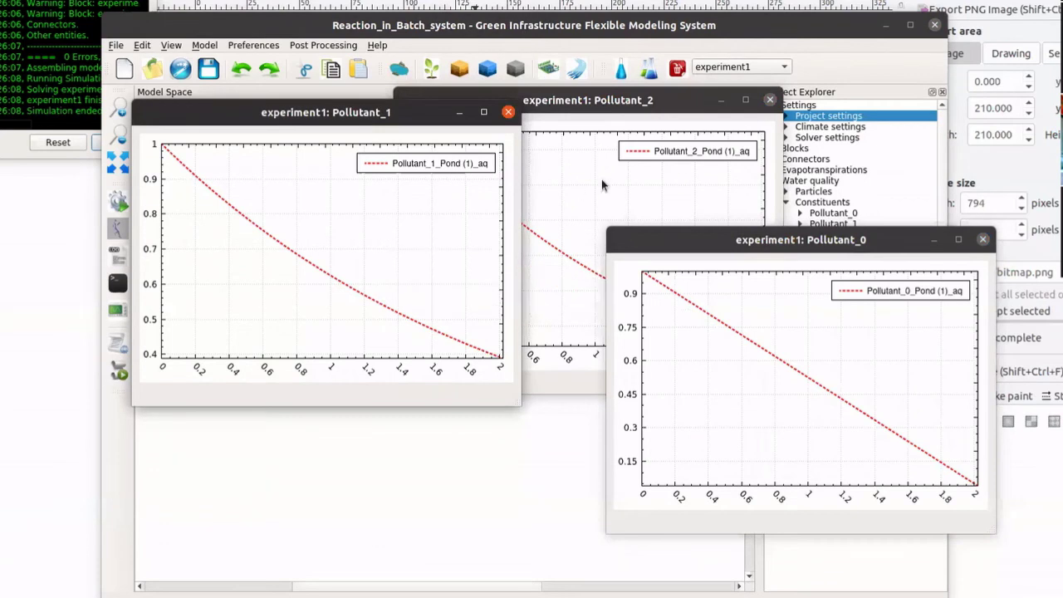
pyautogui.rightClick(603, 181)
pyautogui.click(648, 204)
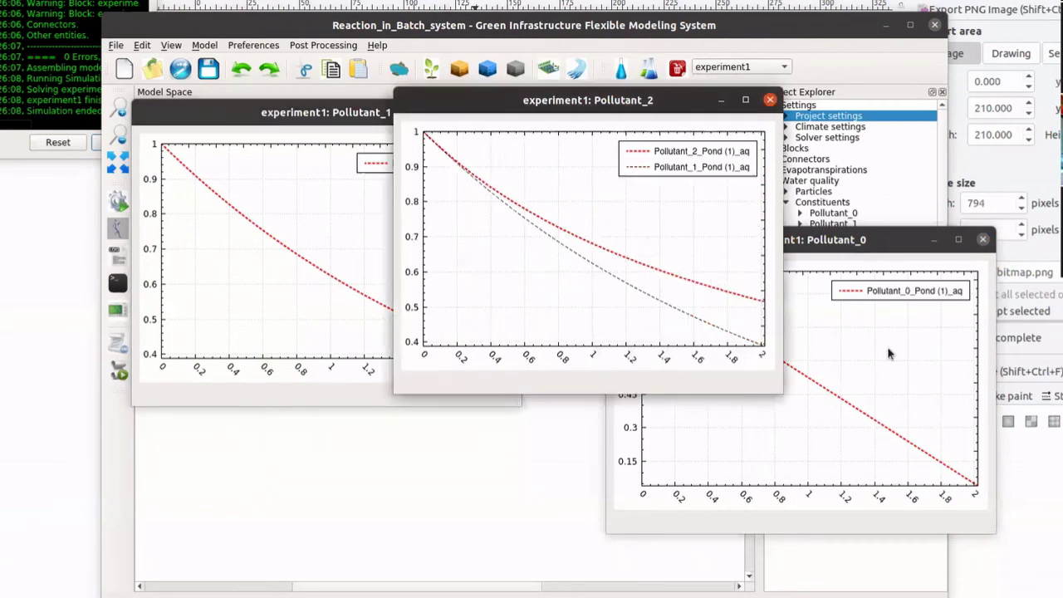
pyautogui.rightClick(872, 354)
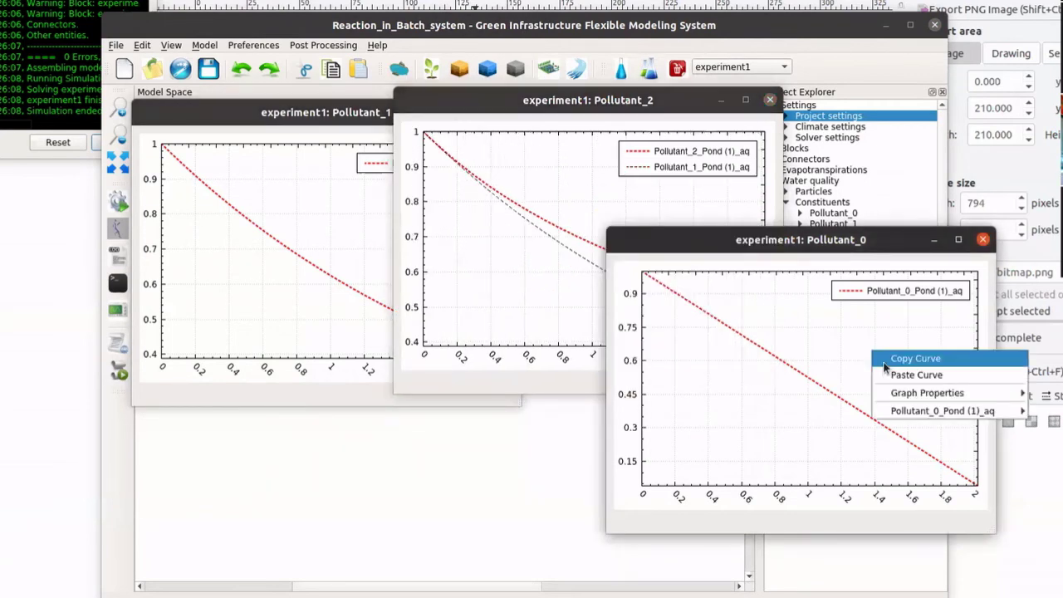
pyautogui.click(885, 359)
pyautogui.rightClick(494, 265)
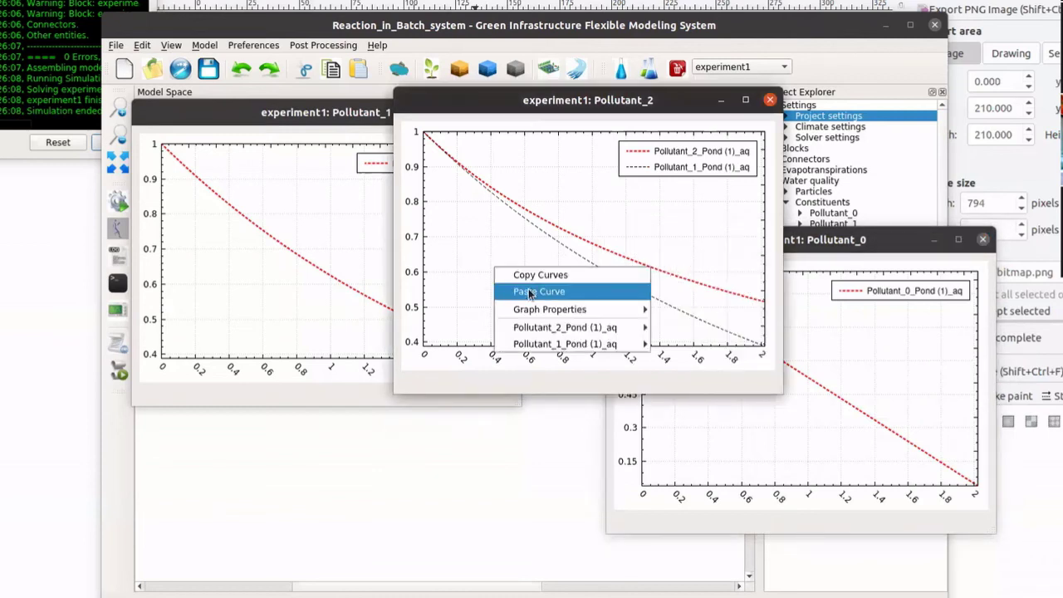
pyautogui.click(529, 293)
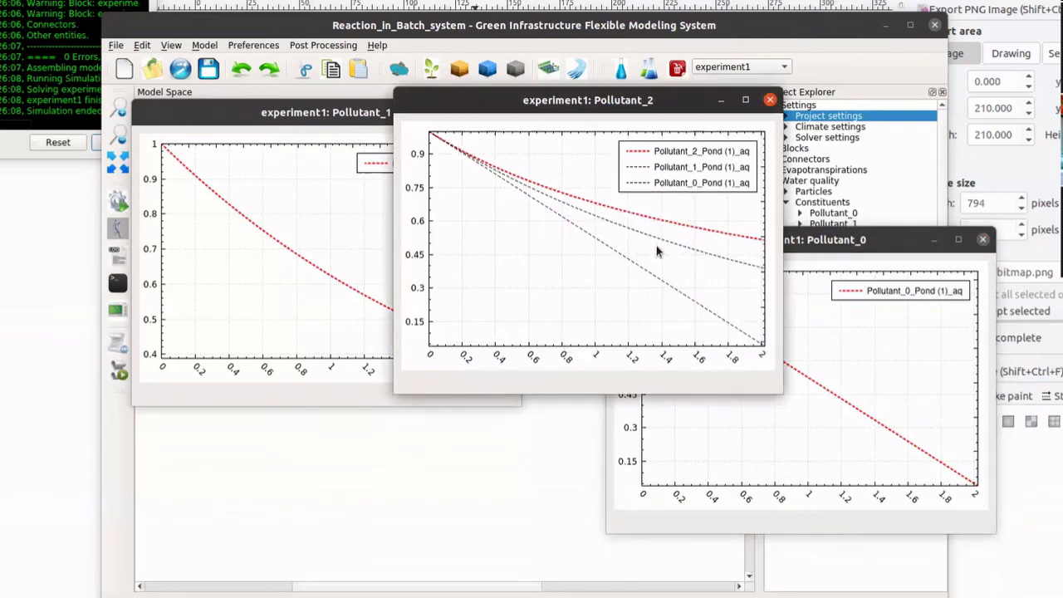
# - In the combined graph, color the Pollutant_2 curve blue and the Pollutant_1 curve green
pyautogui.rightClick(551, 247)
pyautogui.moveTo(609, 309)
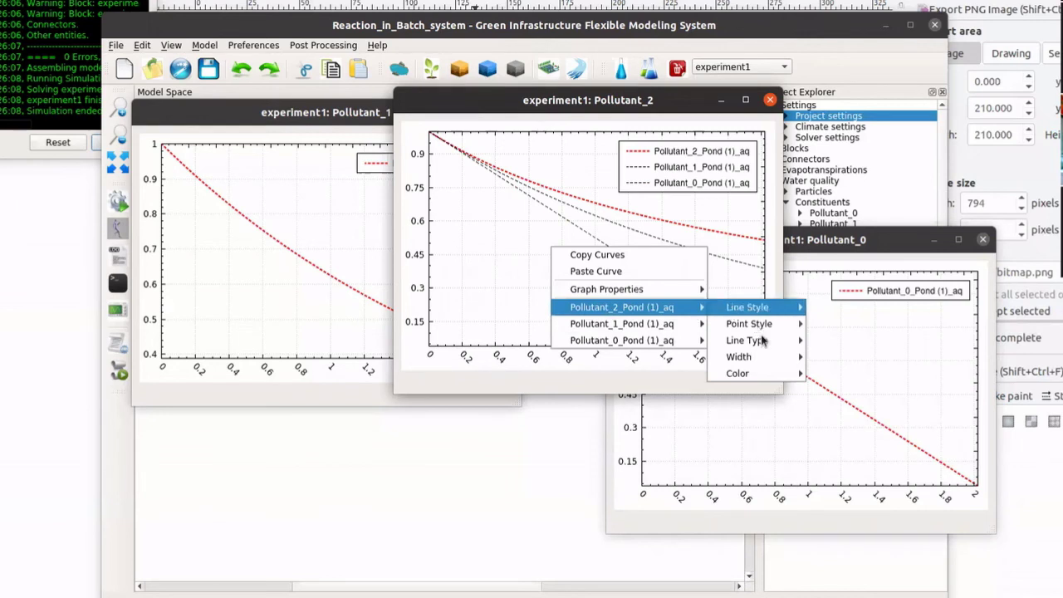
pyautogui.moveTo(739, 373)
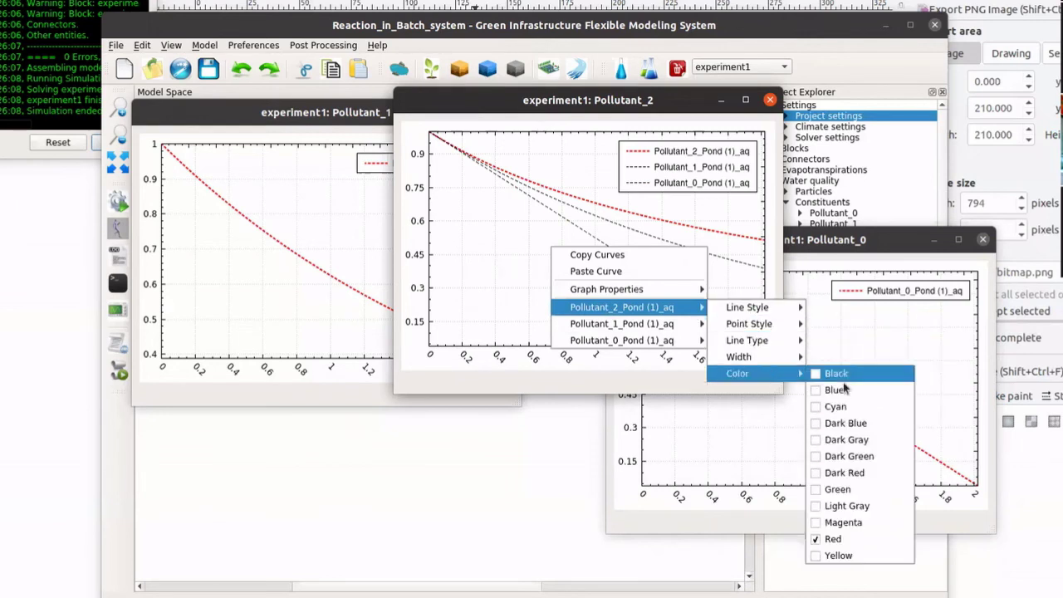
pyautogui.click(814, 392)
pyautogui.rightClick(586, 304)
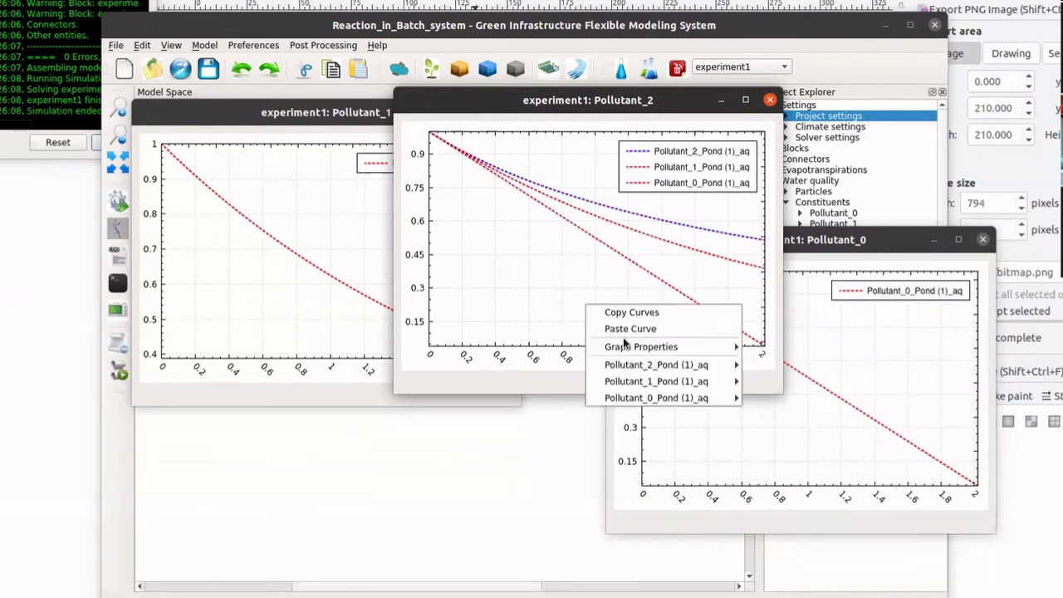
pyautogui.moveTo(662, 384)
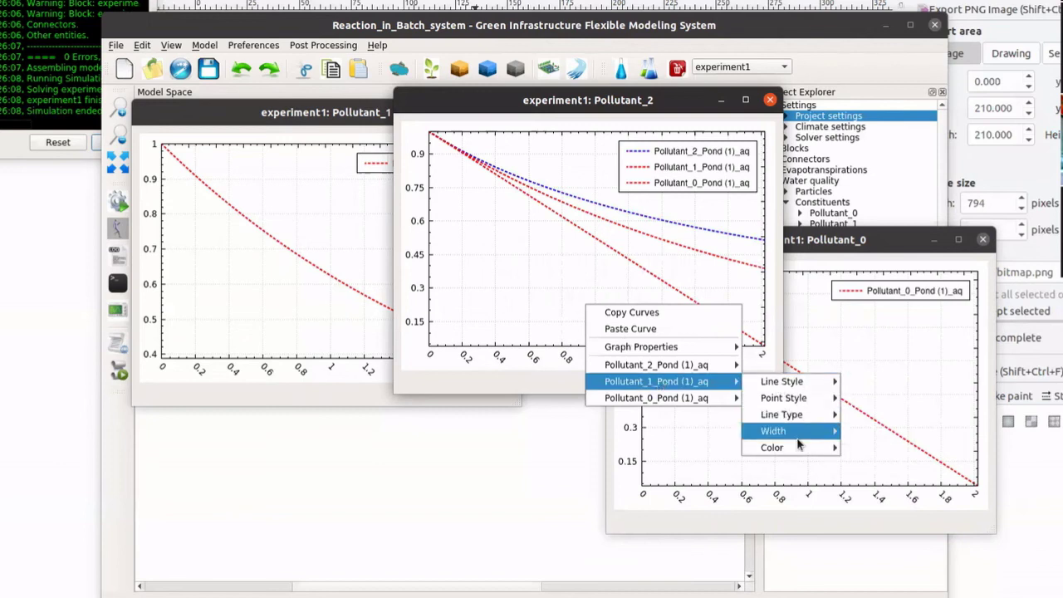
pyautogui.moveTo(801, 447)
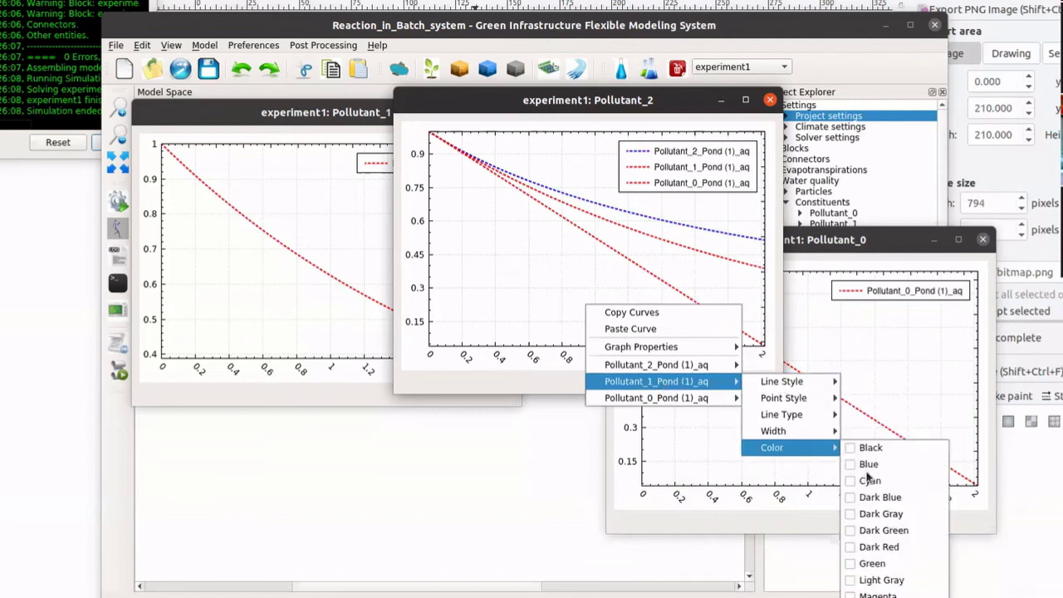
pyautogui.click(870, 563)
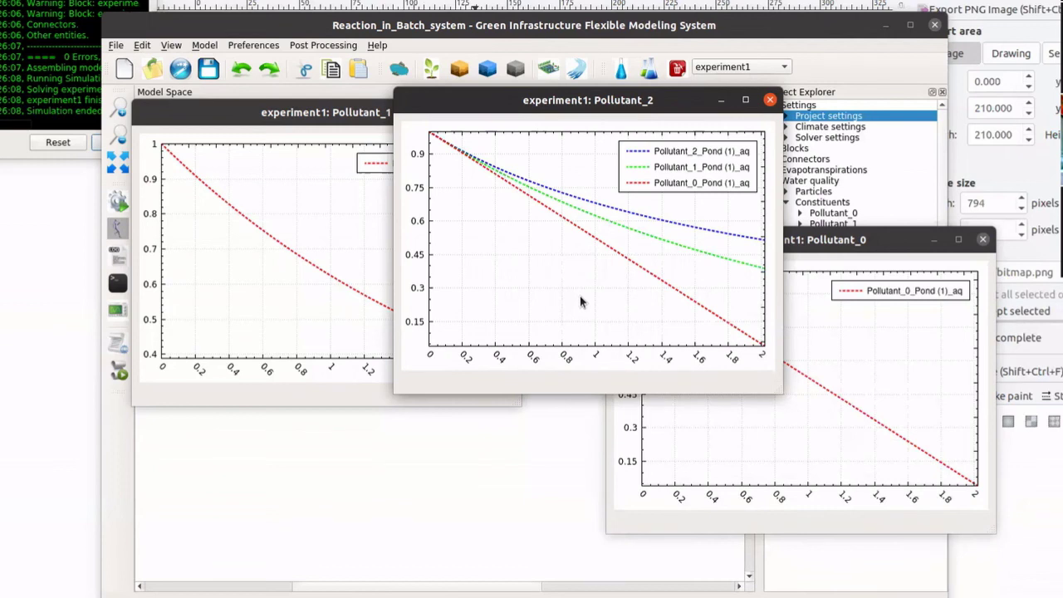
# - Close the Pollutant_2, Pollutant_1 and Pollutant_0 concentration graphs
pyautogui.click(770, 101)
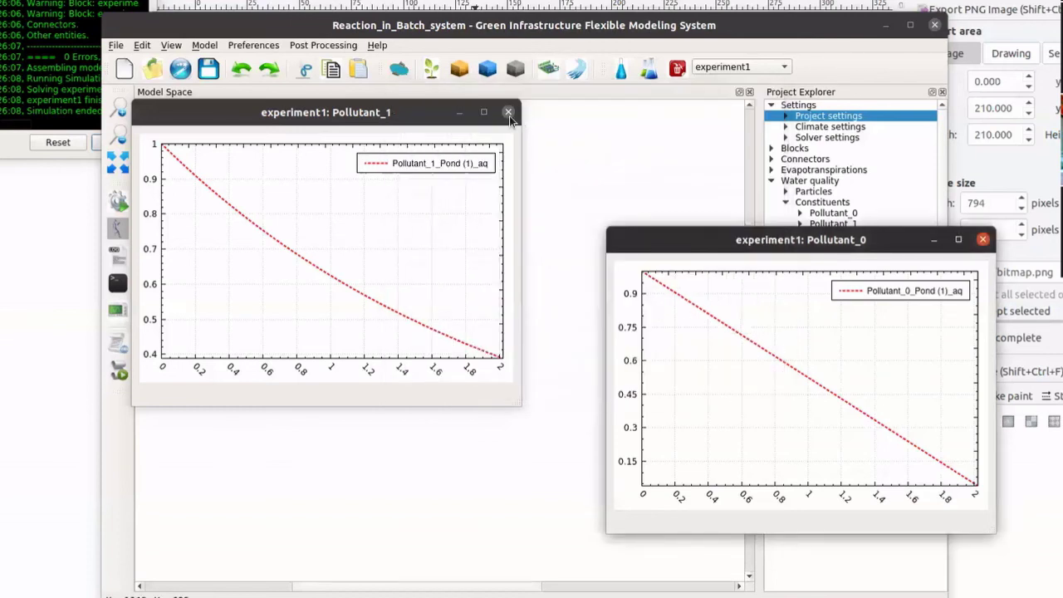
pyautogui.click(508, 113)
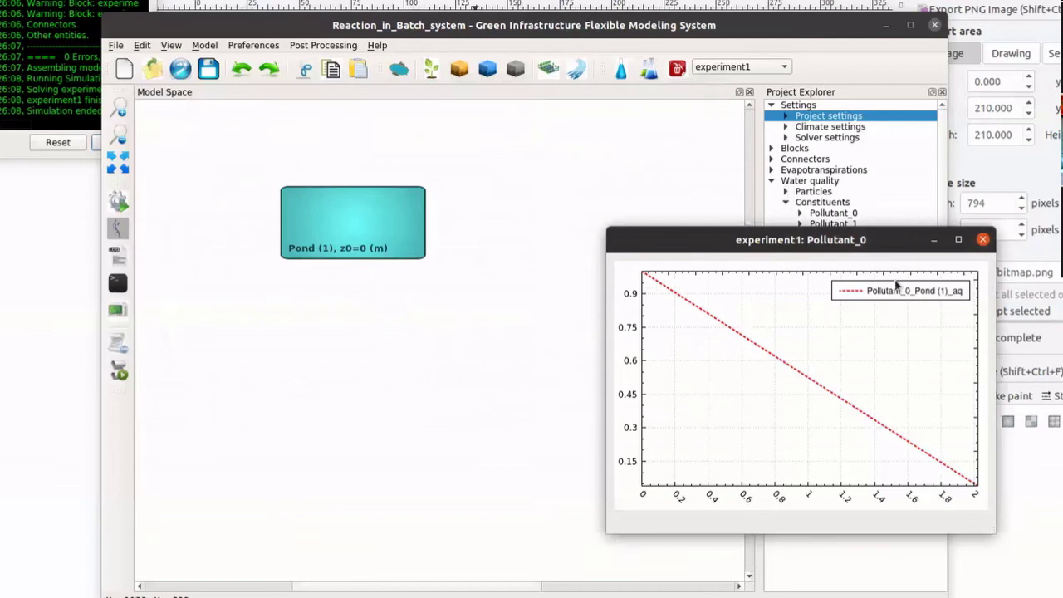
pyautogui.click(983, 241)
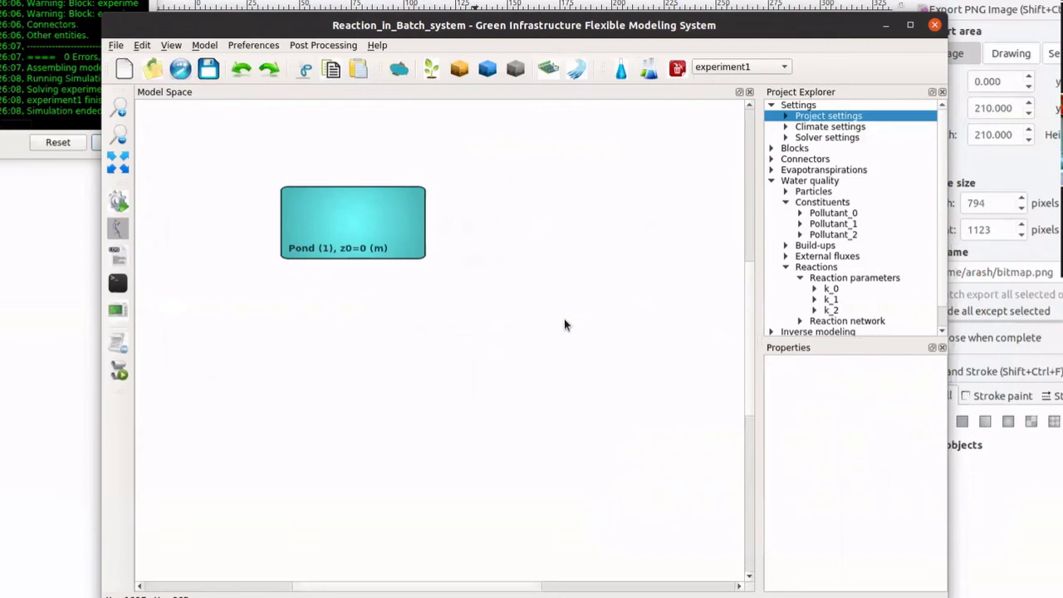
# - Switch to Inkscape and write the reaction A+B->C as text on the upper part of the blank page
pyautogui.click(5, 301)
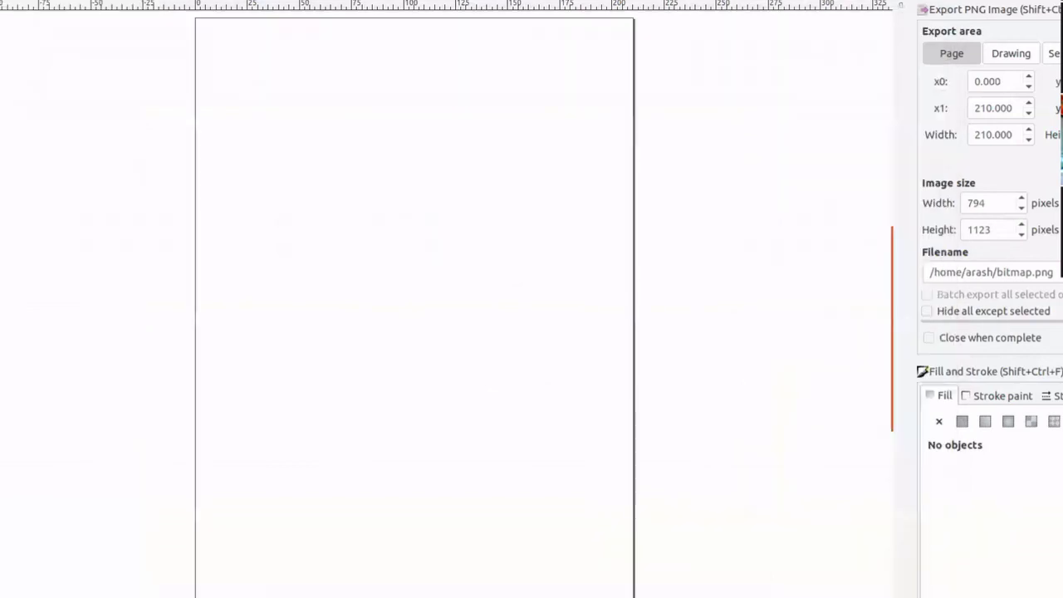
pyautogui.click(245, 214)
pyautogui.write('A+')
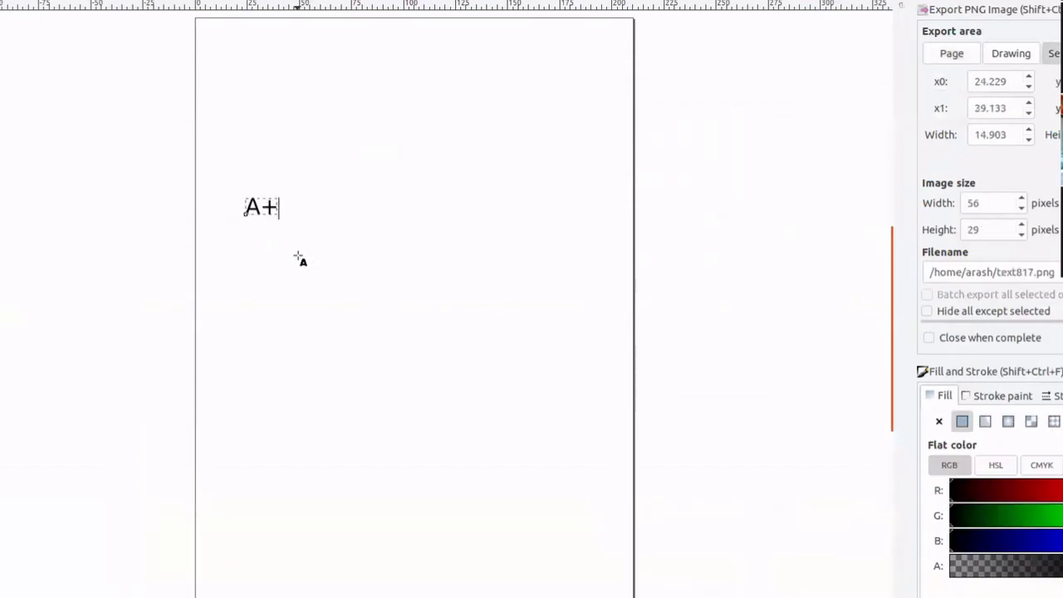
pyautogui.write('B->C')
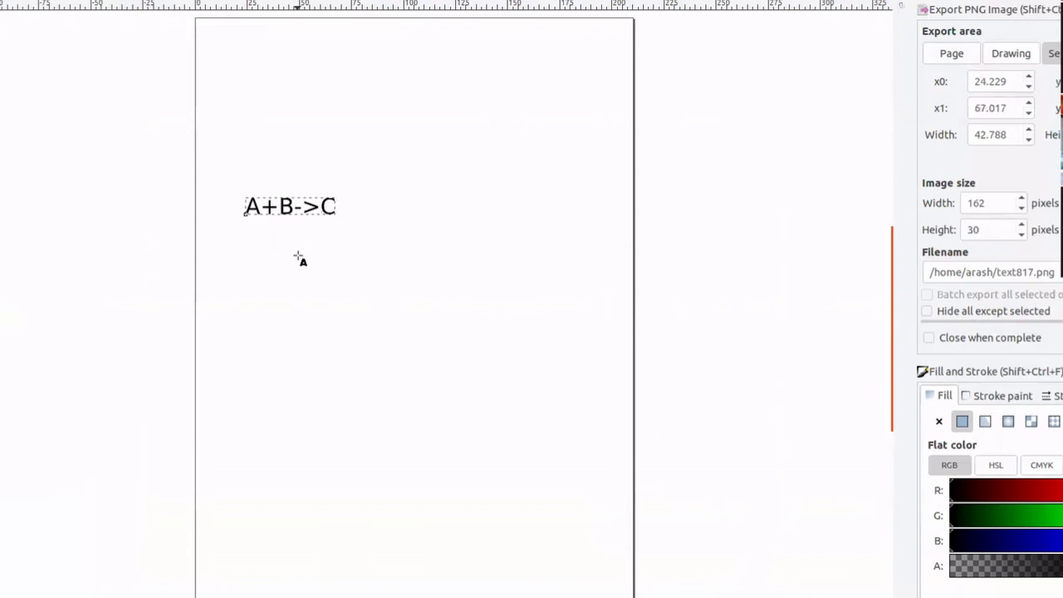
# - Write the rate expression r=k.A.B as a separate text below the reaction
pyautogui.click(297, 273)
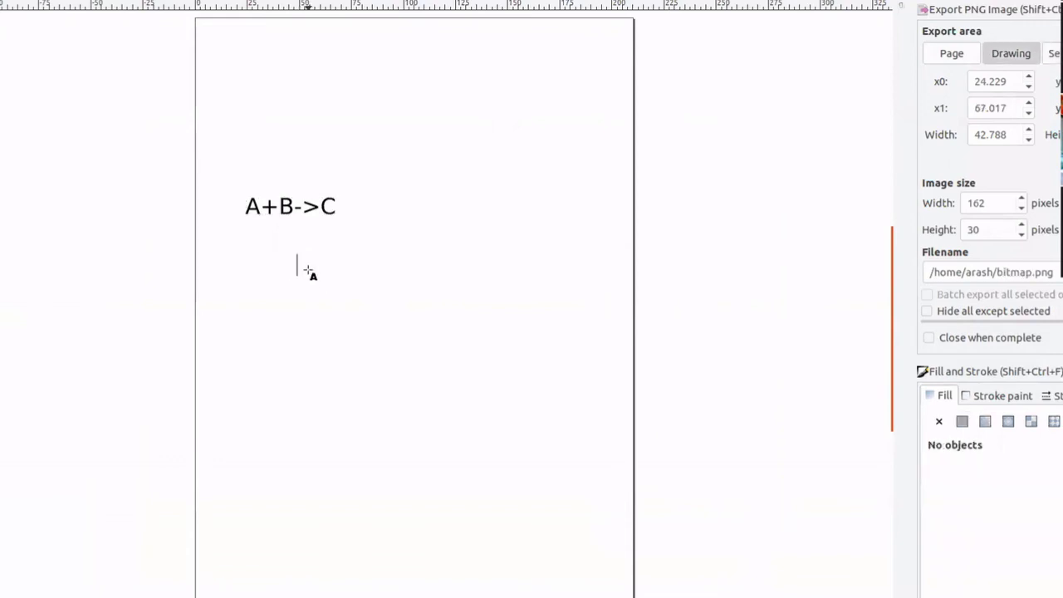
pyautogui.write('<=')
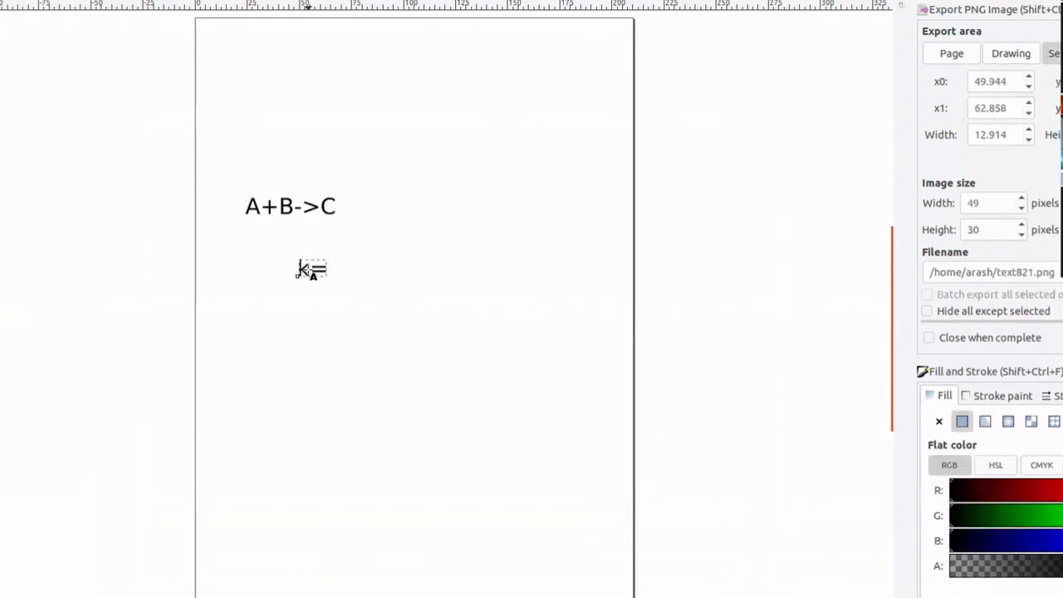
pyautogui.press('BackSpace')
pyautogui.press('BackSpace')
pyautogui.write('r=kAB')
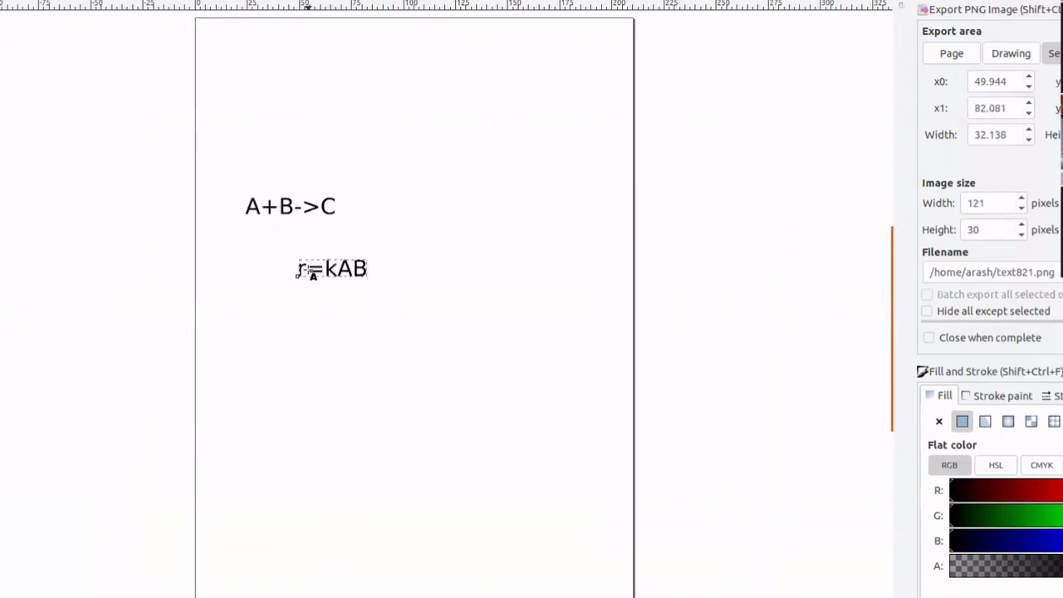
pyautogui.press('Left')
pyautogui.press('Left')
pyautogui.write('.')
pyautogui.press('Right')
pyautogui.press('Right')
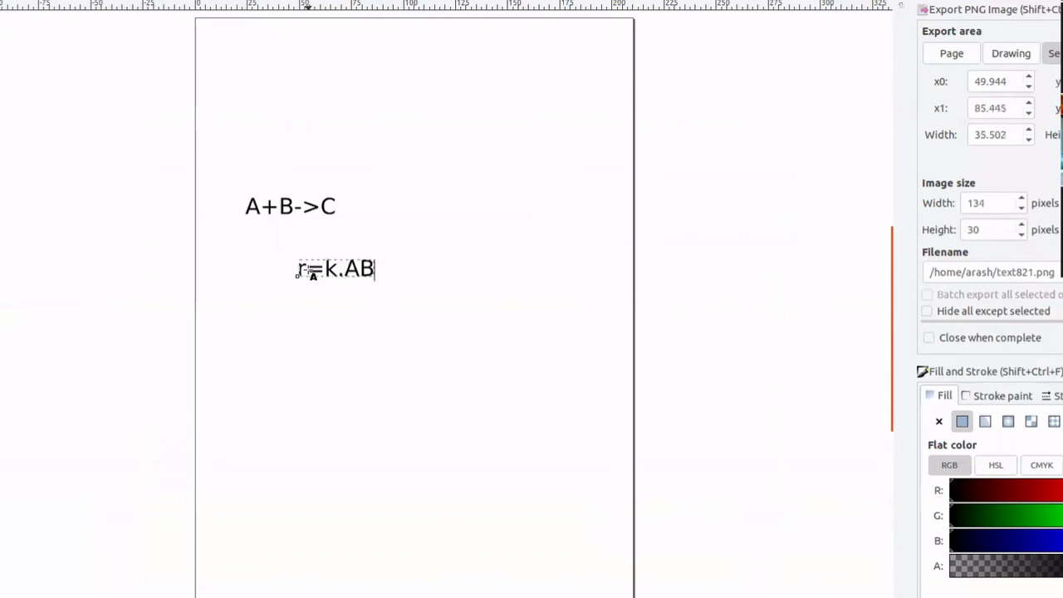
pyautogui.press('Left')
pyautogui.write('.')
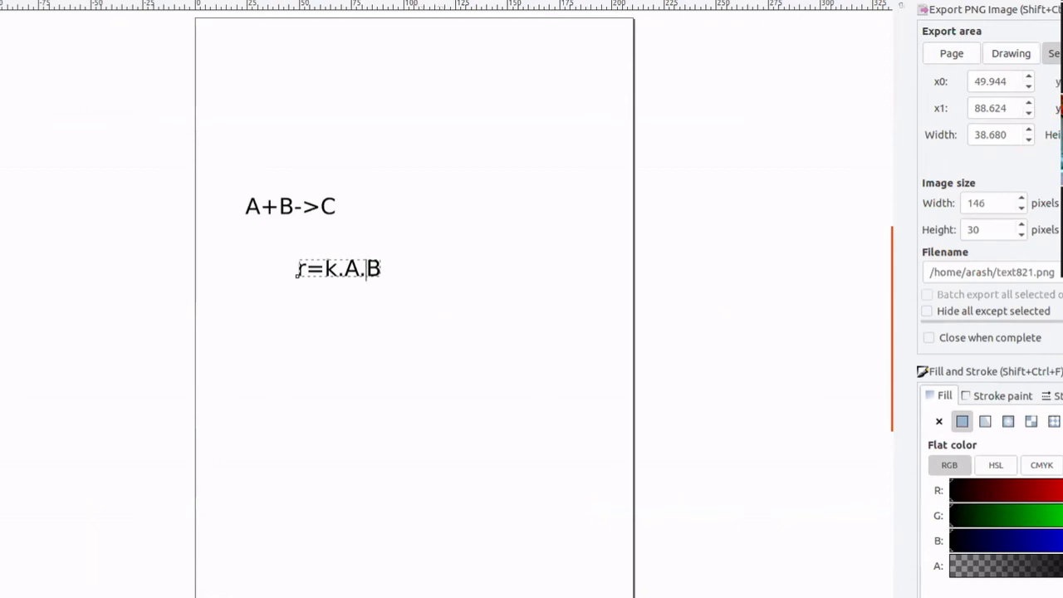
# - Switch back to GIFMod and add a water quality constituent named A
pyautogui.hotkey('alt', 'Tab')
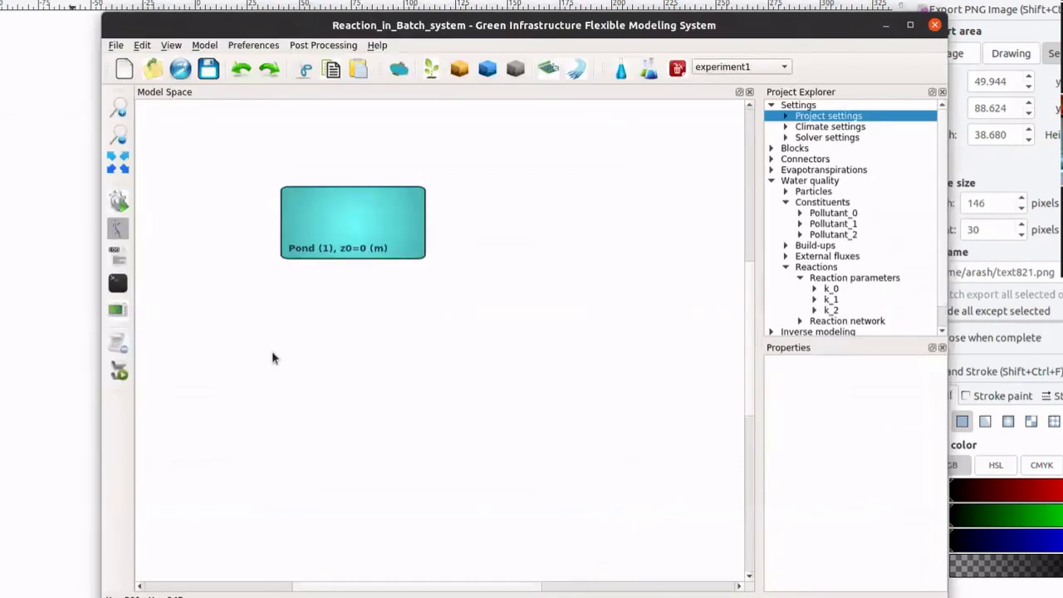
pyautogui.click(822, 203)
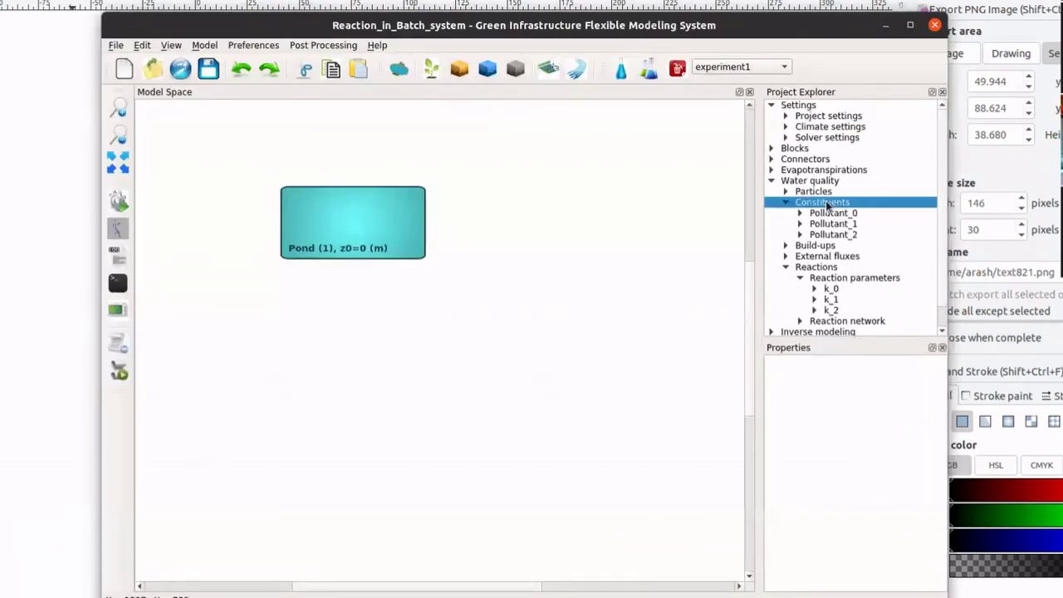
pyautogui.rightClick(821, 202)
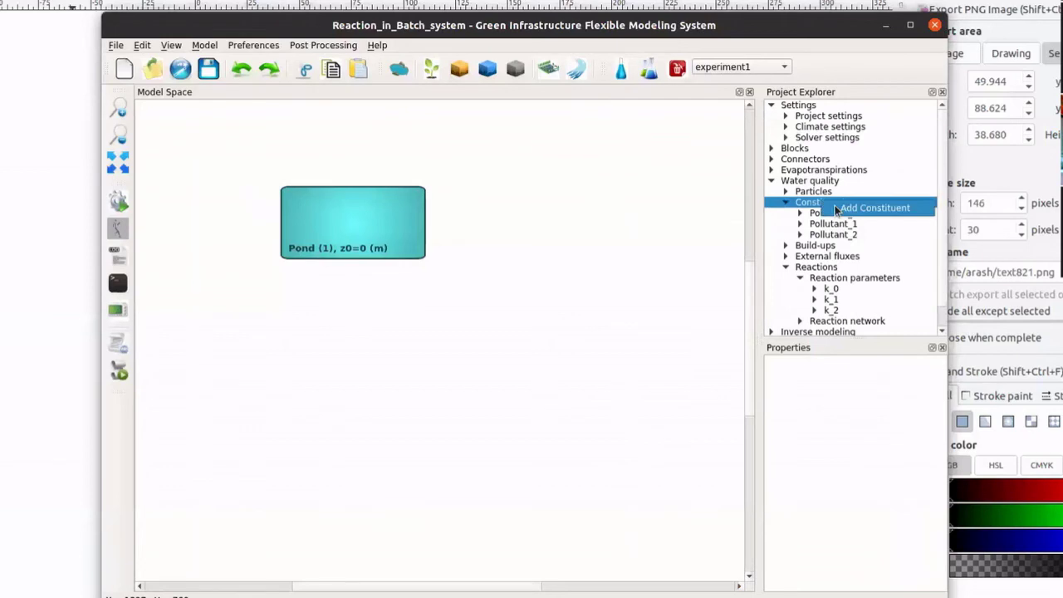
pyautogui.click(834, 210)
pyautogui.click(827, 246)
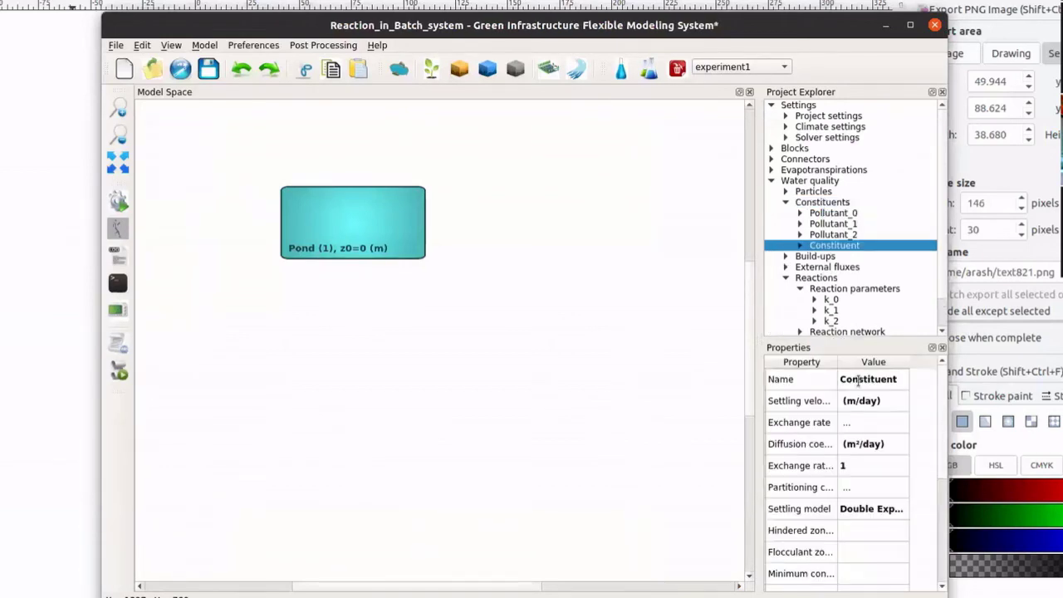
pyautogui.doubleClick(859, 380)
pyautogui.write('A')
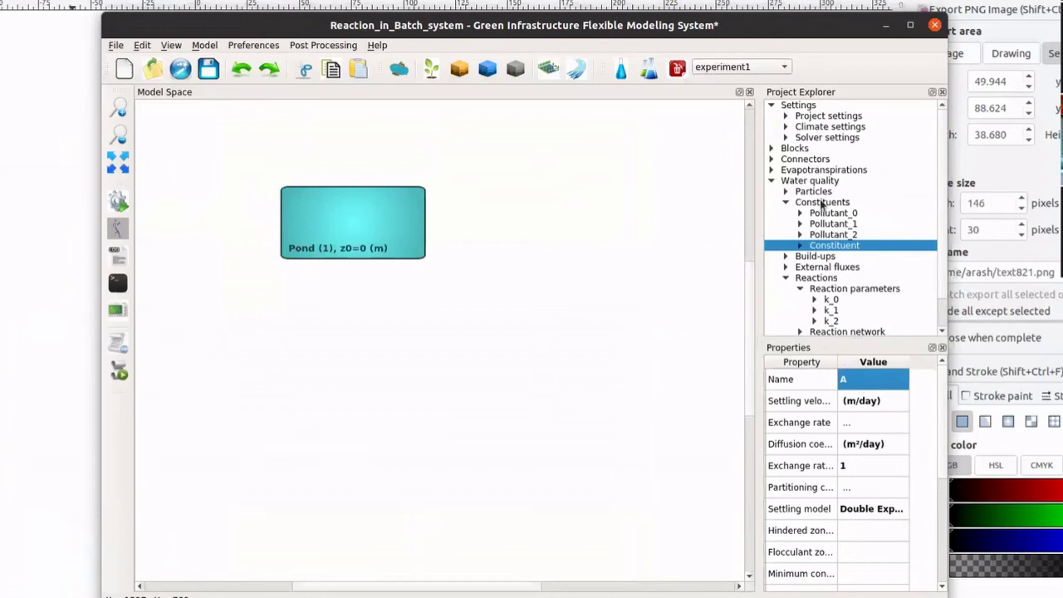
# - Add another constituent to the water quality settings and name it B
pyautogui.rightClick(822, 203)
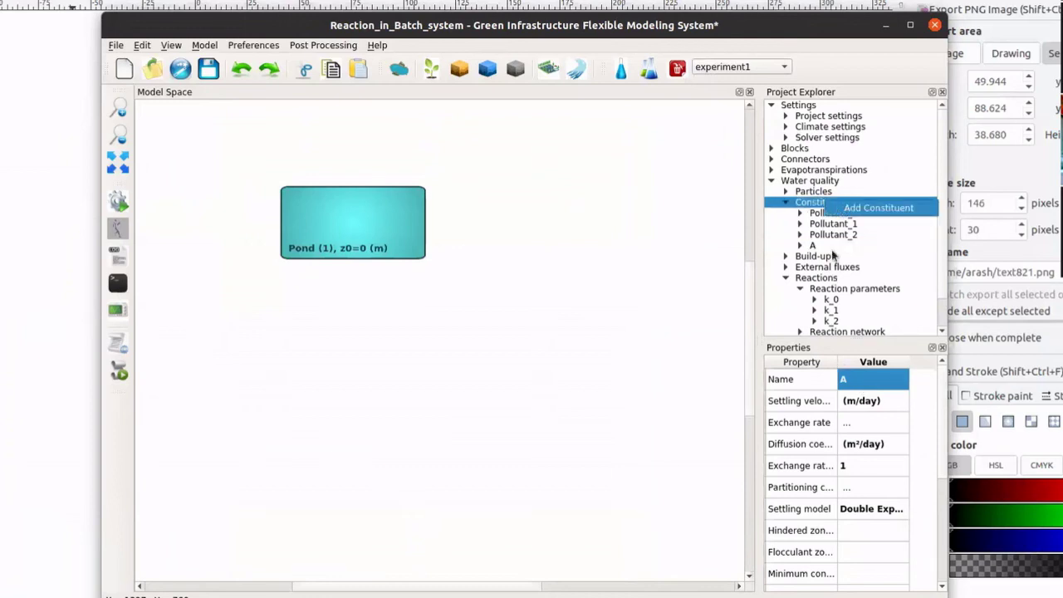
pyautogui.click(872, 208)
pyautogui.click(834, 256)
pyautogui.doubleClick(869, 379)
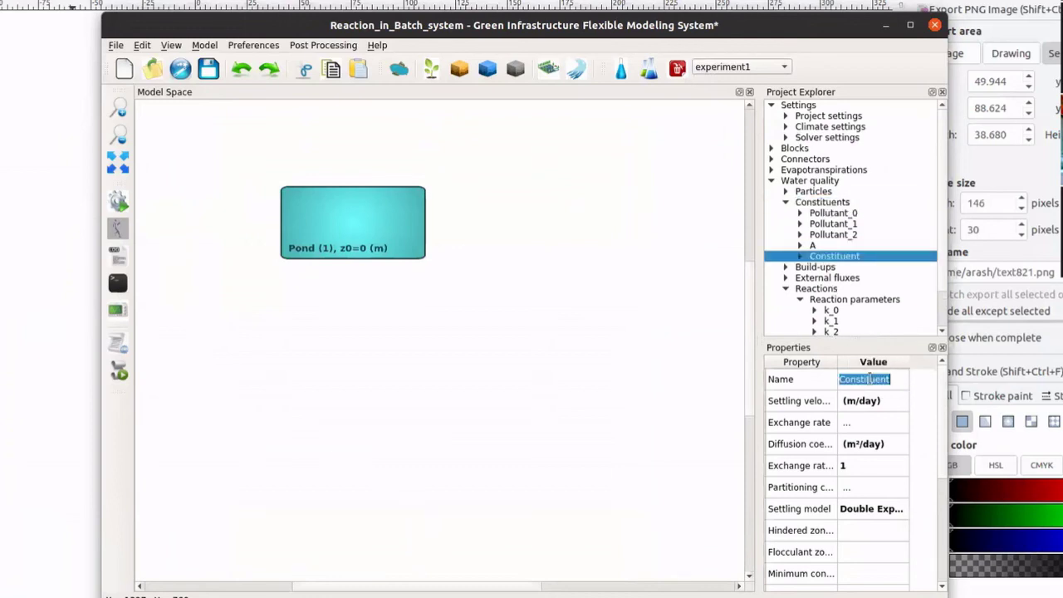
pyautogui.write('B')
pyautogui.press('Return')
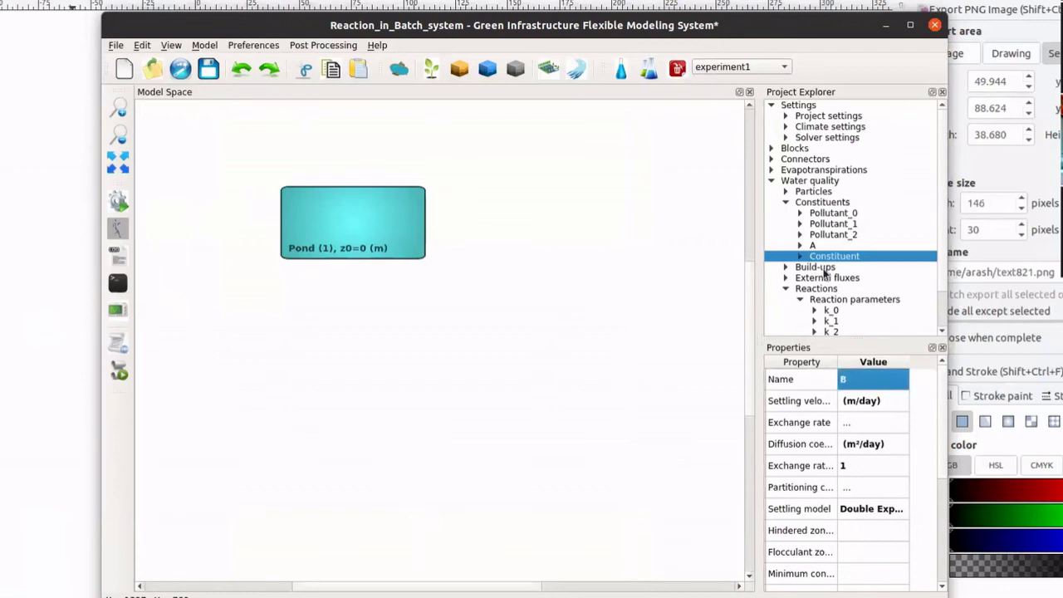
pyautogui.click(828, 247)
# - Add a third new constituent and name it C
pyautogui.click(830, 204)
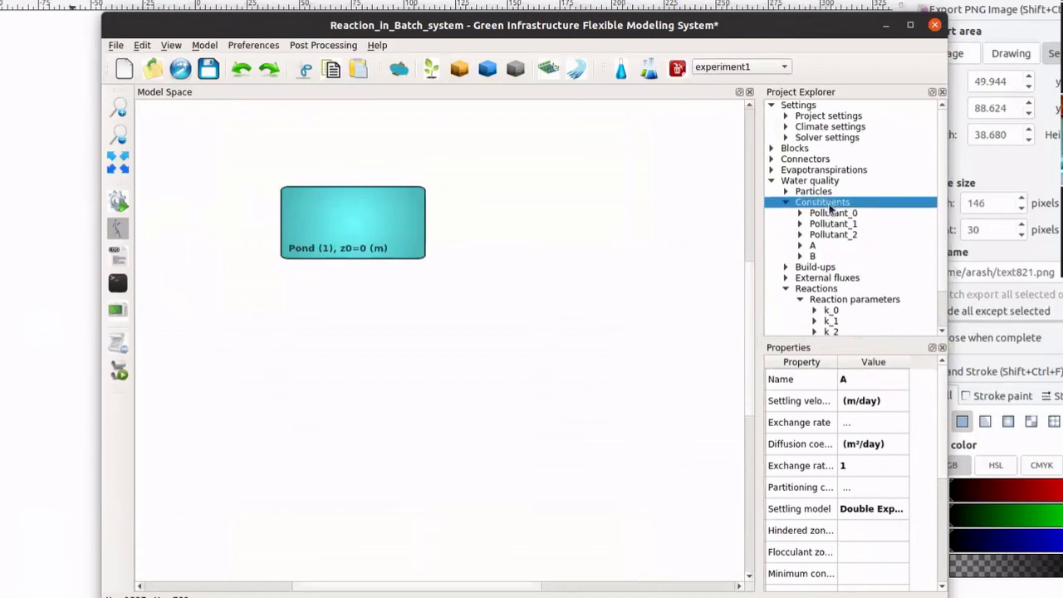
pyautogui.rightClick(831, 205)
pyautogui.click(839, 211)
pyautogui.click(830, 268)
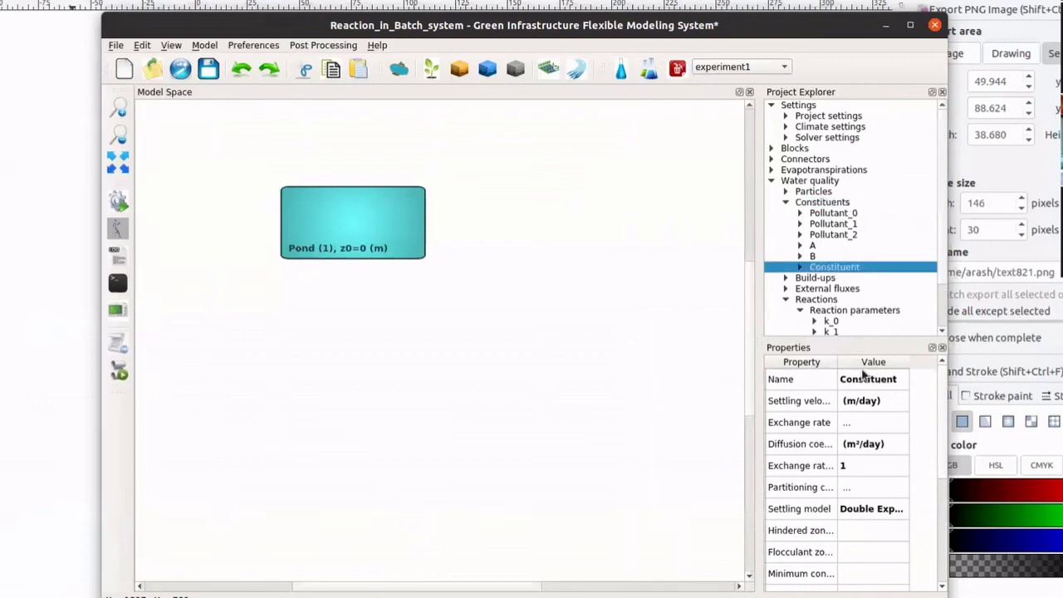
pyautogui.doubleClick(874, 379)
pyautogui.write('C')
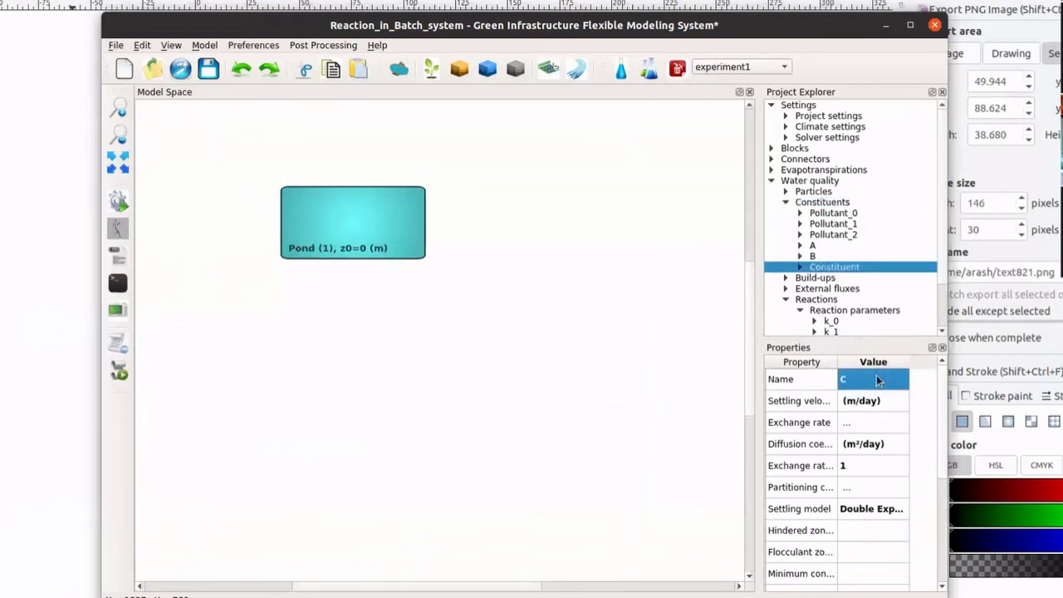
pyautogui.click(815, 255)
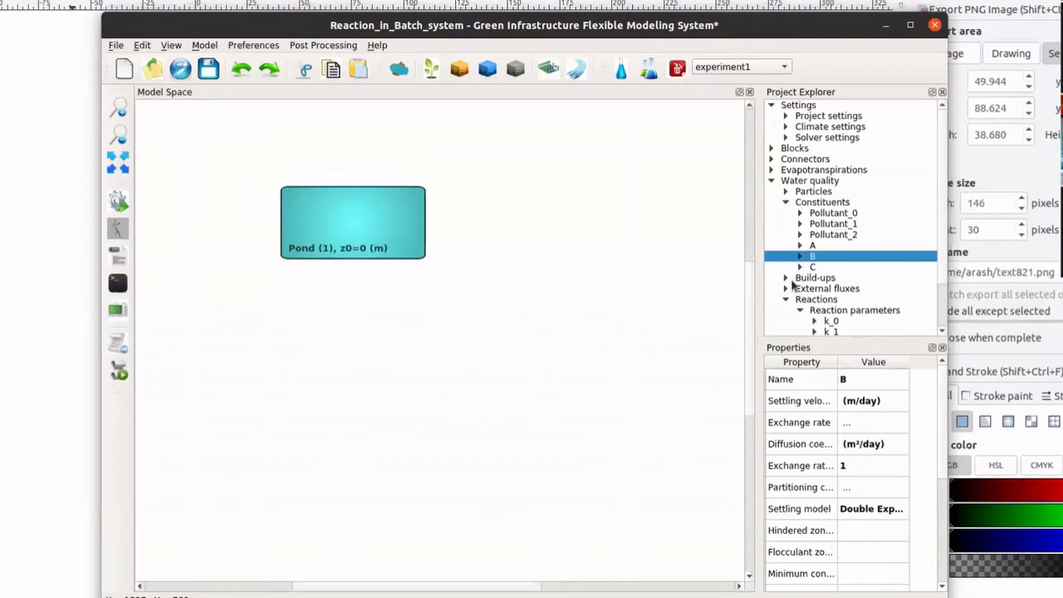
# - Add a new reaction parameter named k_AB
pyautogui.scroll(-2, 809, 289)
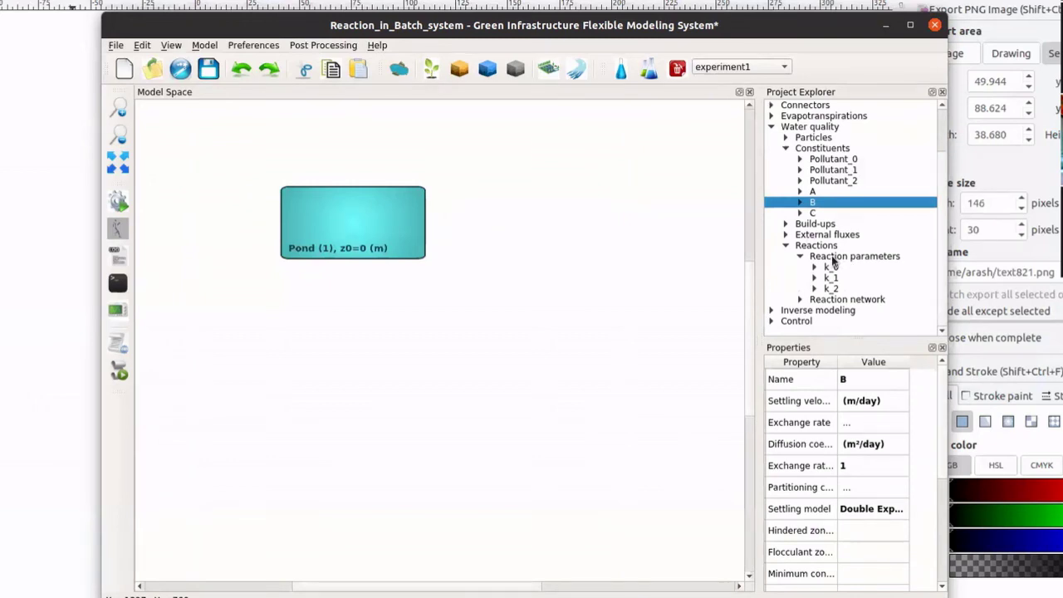
pyautogui.rightClick(833, 259)
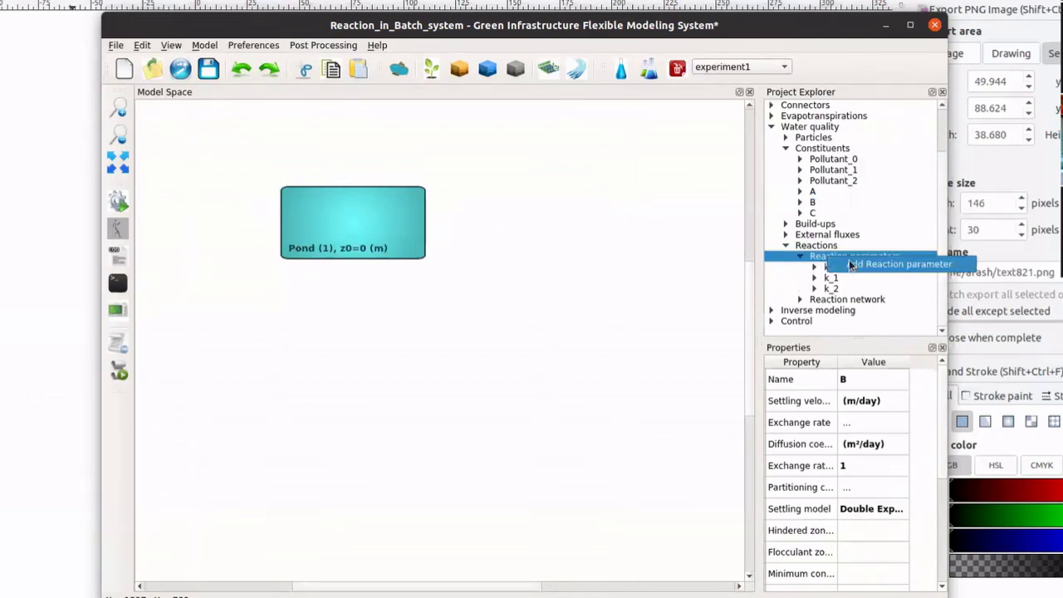
pyautogui.click(843, 266)
pyautogui.click(846, 300)
pyautogui.doubleClick(864, 380)
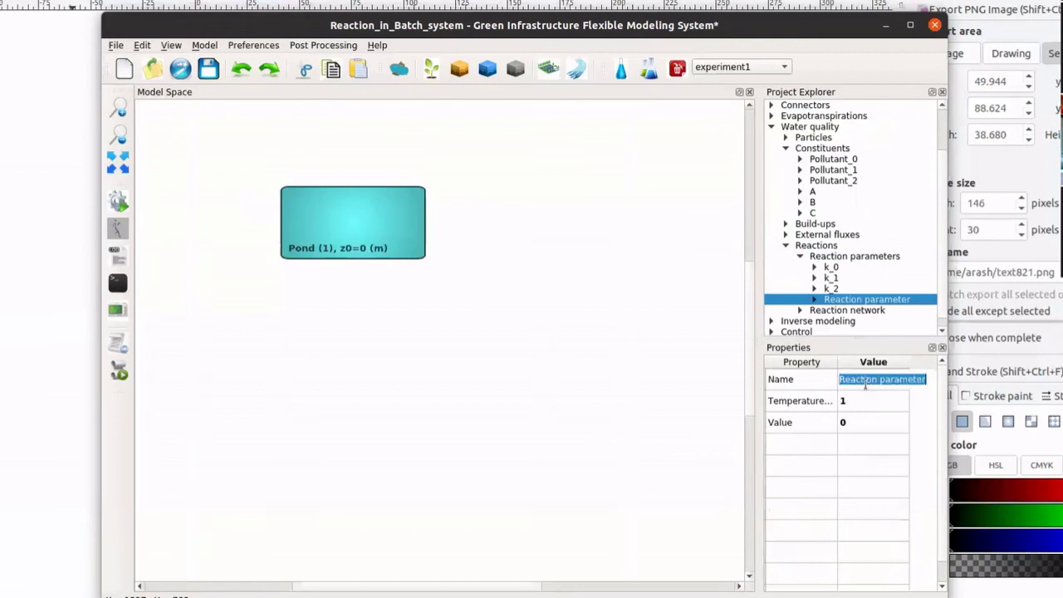
pyautogui.write('k_AB')
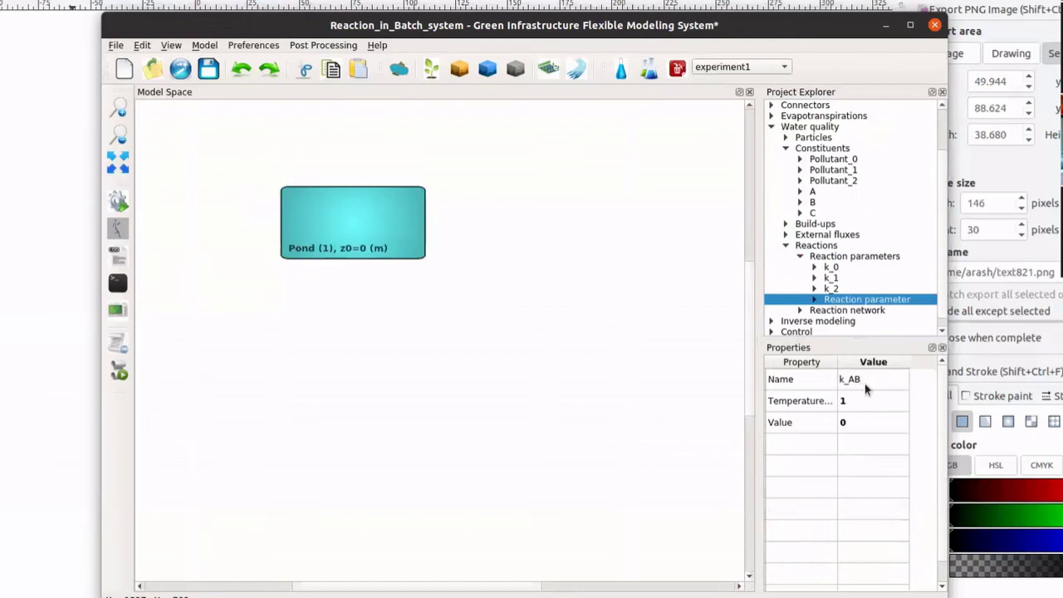
pyautogui.press('Return')
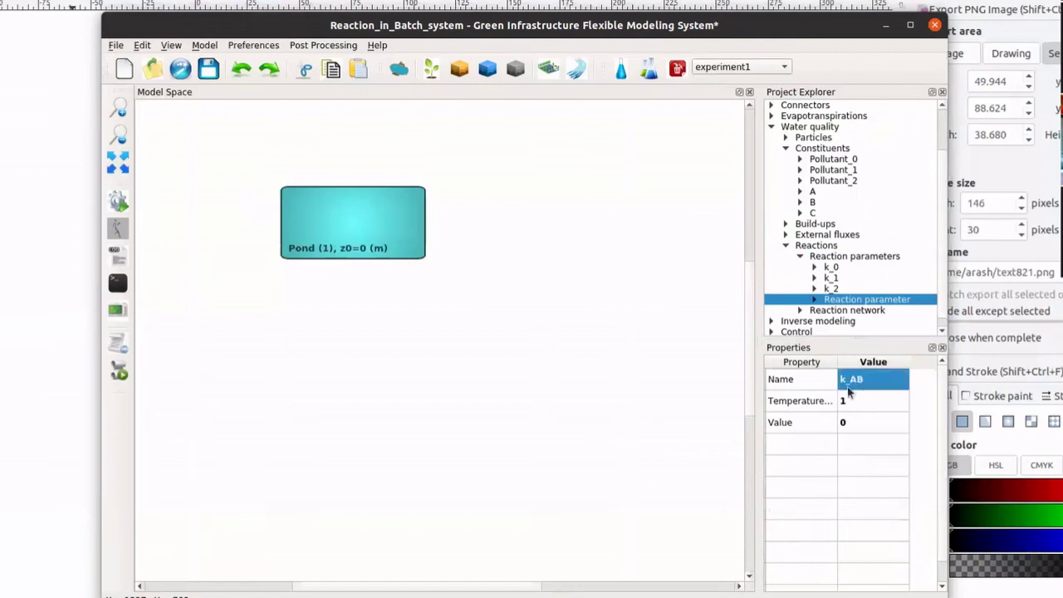
# - Set the value of the k_AB reaction parameter to 2
pyautogui.doubleClick(841, 422)
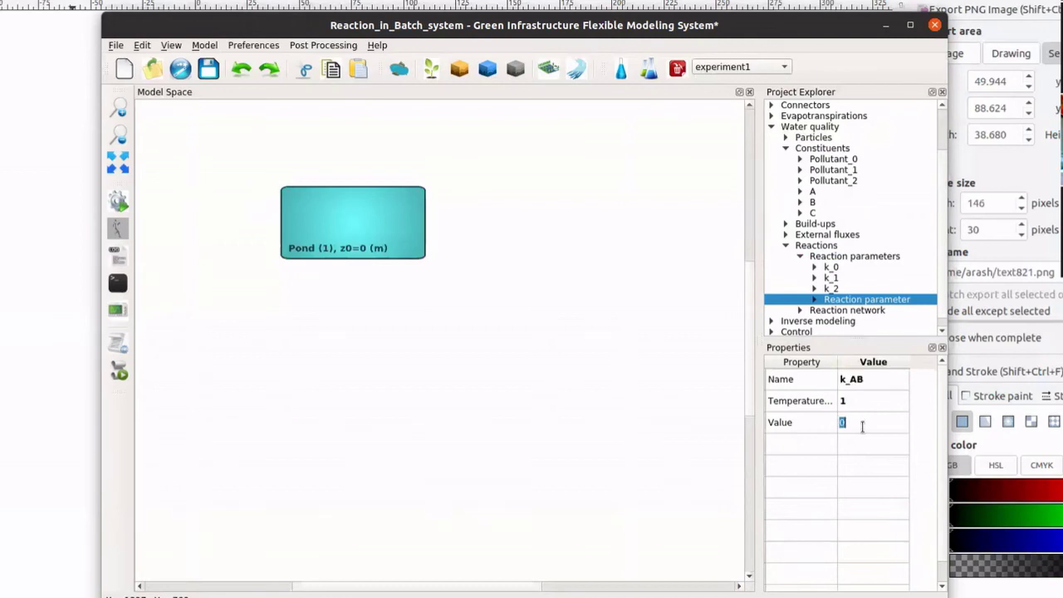
pyautogui.write('2')
pyautogui.press('Return')
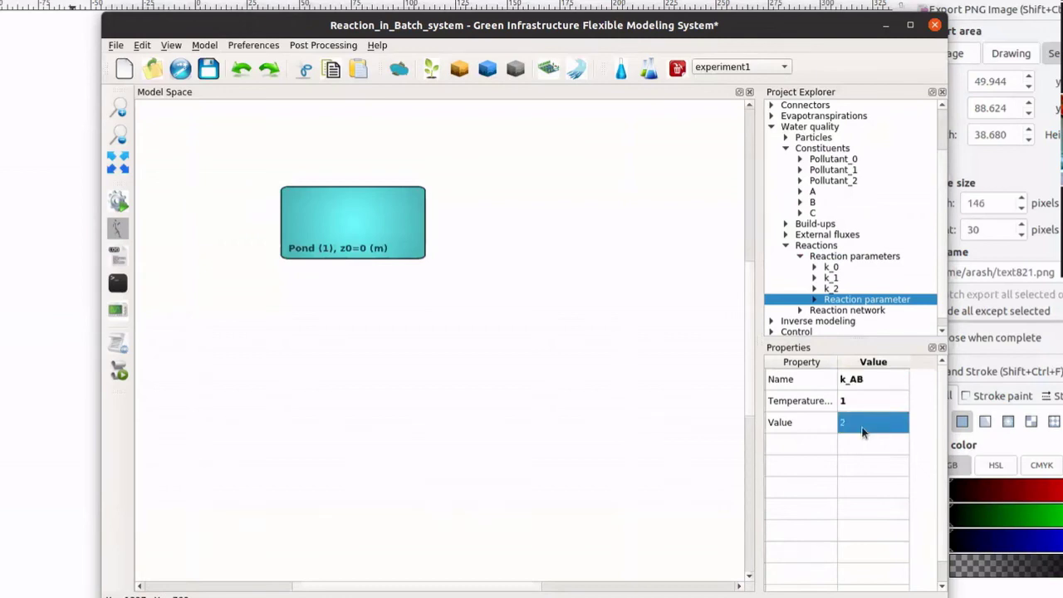
pyautogui.click(832, 289)
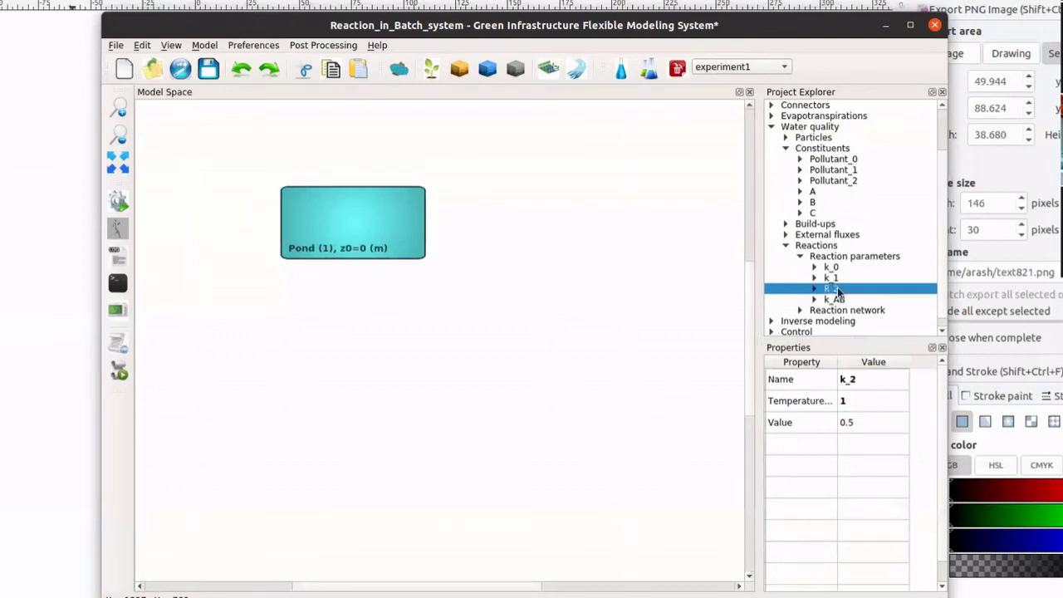
pyautogui.click(833, 301)
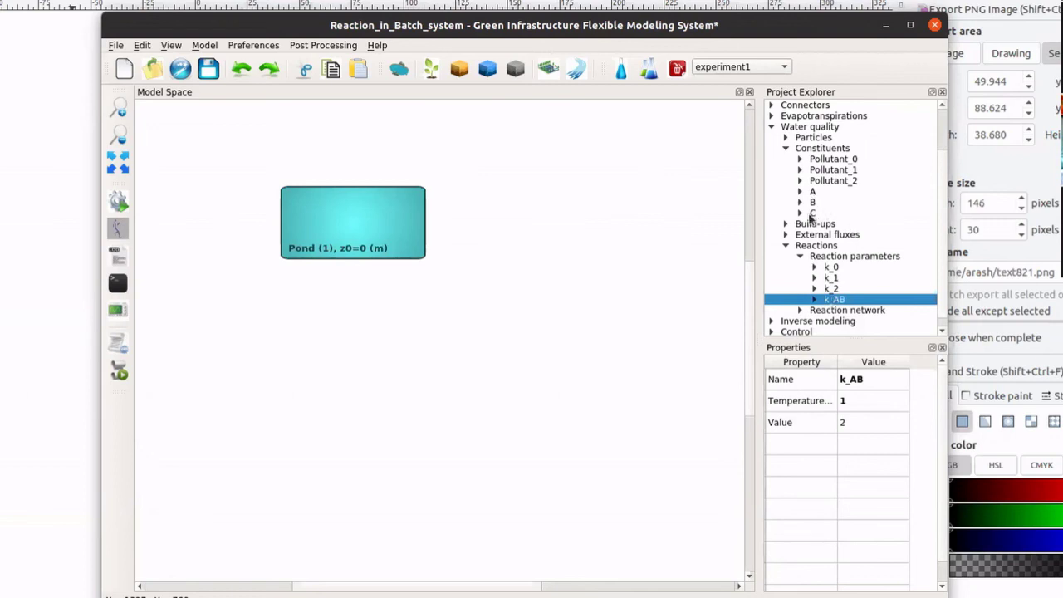
# - Open the reaction network window and move it so that its whole process table is accessible
pyautogui.click(839, 312)
pyautogui.rightClick(849, 319)
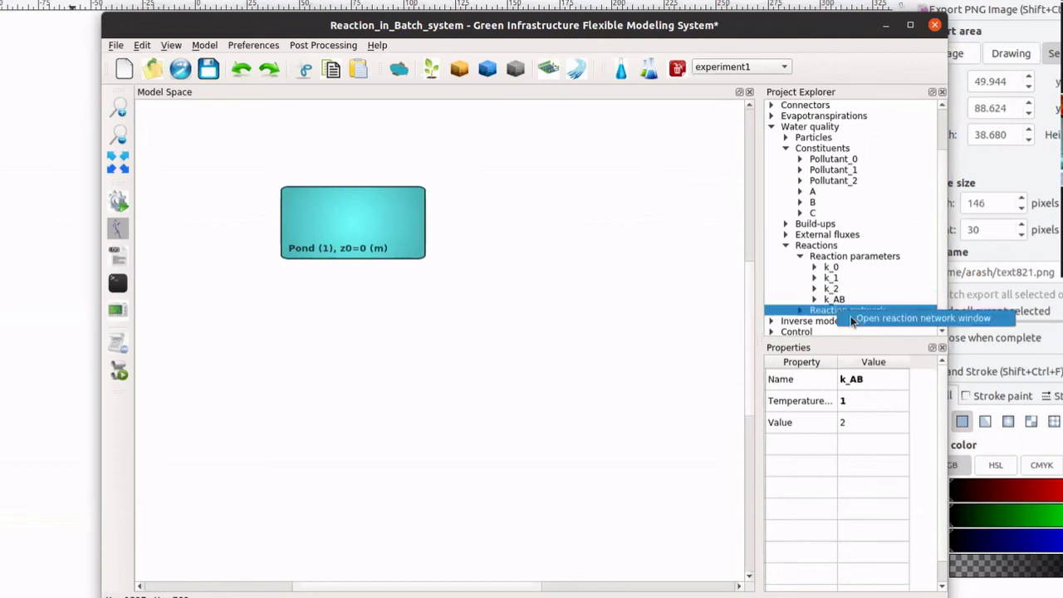
pyautogui.click(854, 319)
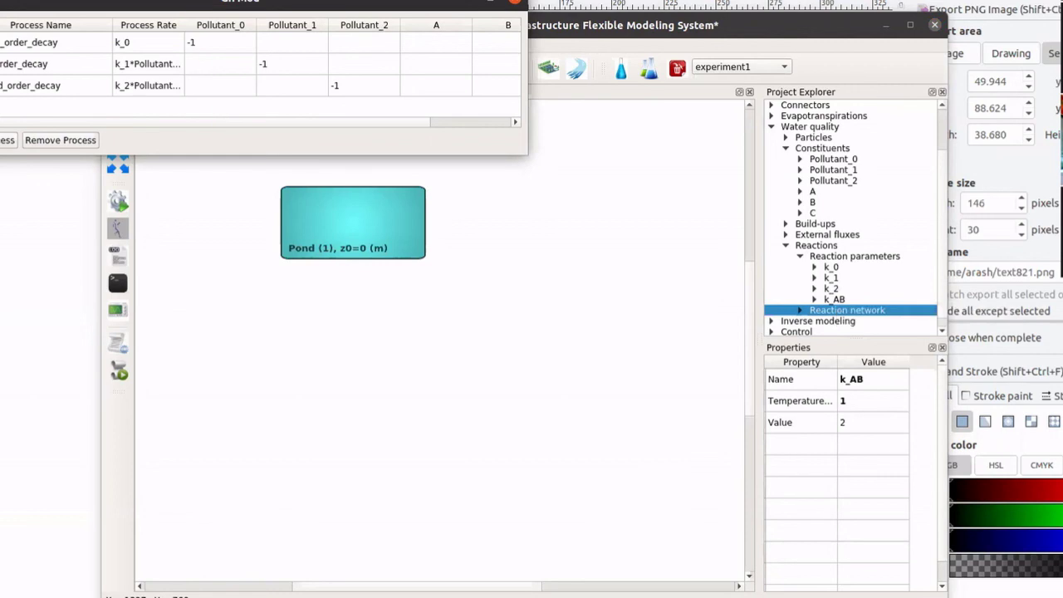
pyautogui.moveTo(66, 7); pyautogui.dragTo(265, 90)
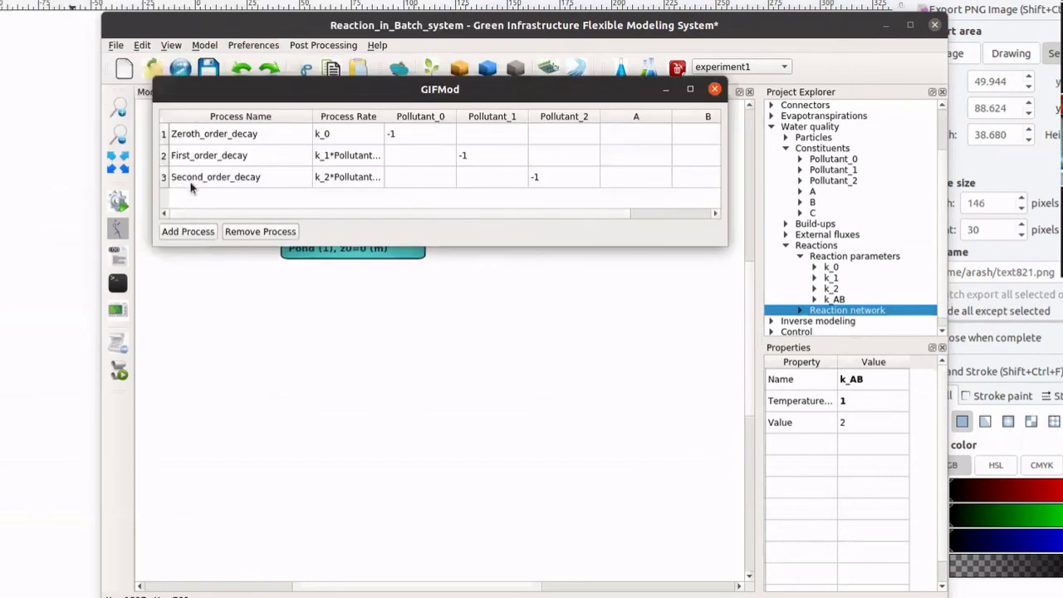
# - Add a fourth process to the reaction network and name it Multi_comp_reaction
pyautogui.click(190, 180)
pyautogui.click(182, 236)
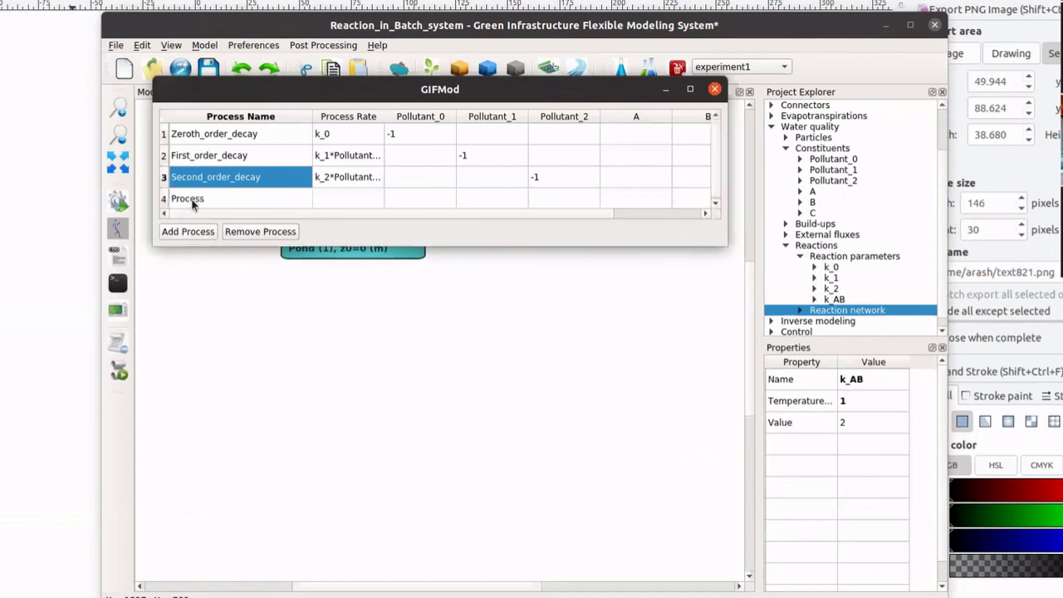
pyautogui.click(193, 202)
pyautogui.doubleClick(204, 199)
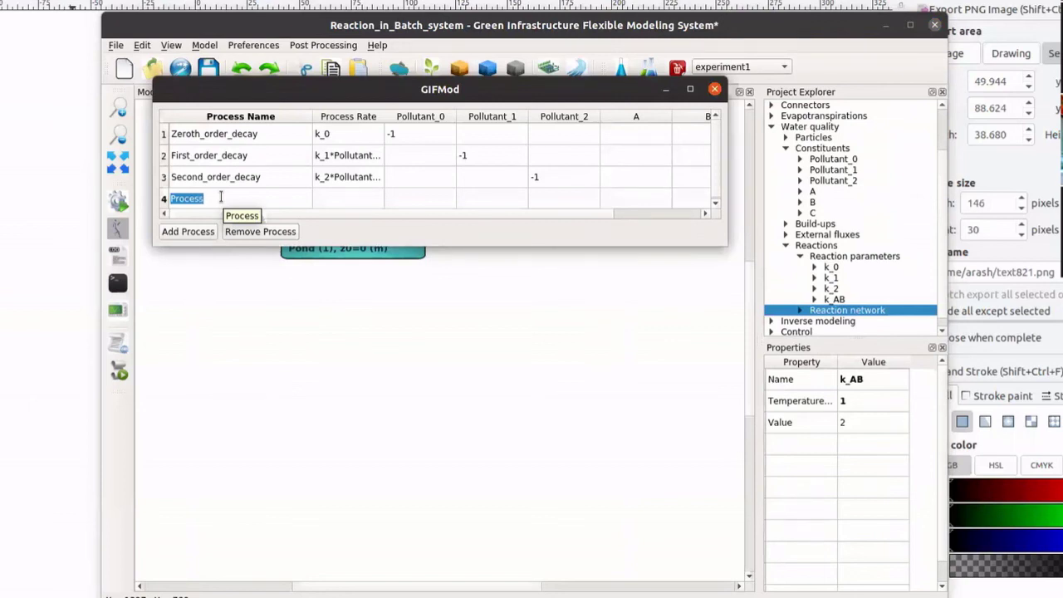
pyautogui.write('Multi_comp_reaction')
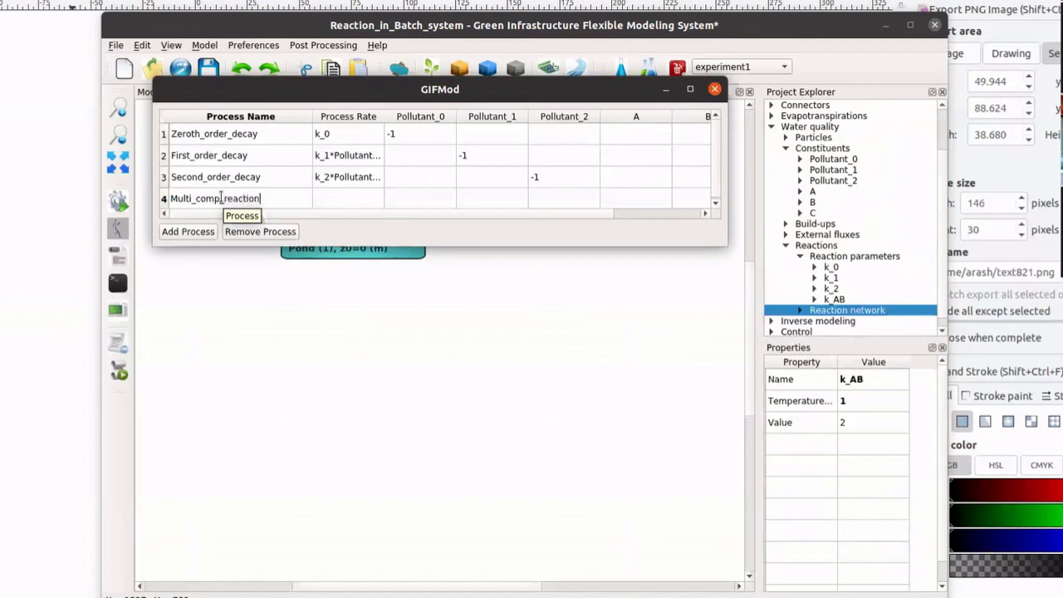
pyautogui.press('Return')
# - Set the process rate of Multi_comp_reaction to k_AB*A*B
pyautogui.click(333, 198)
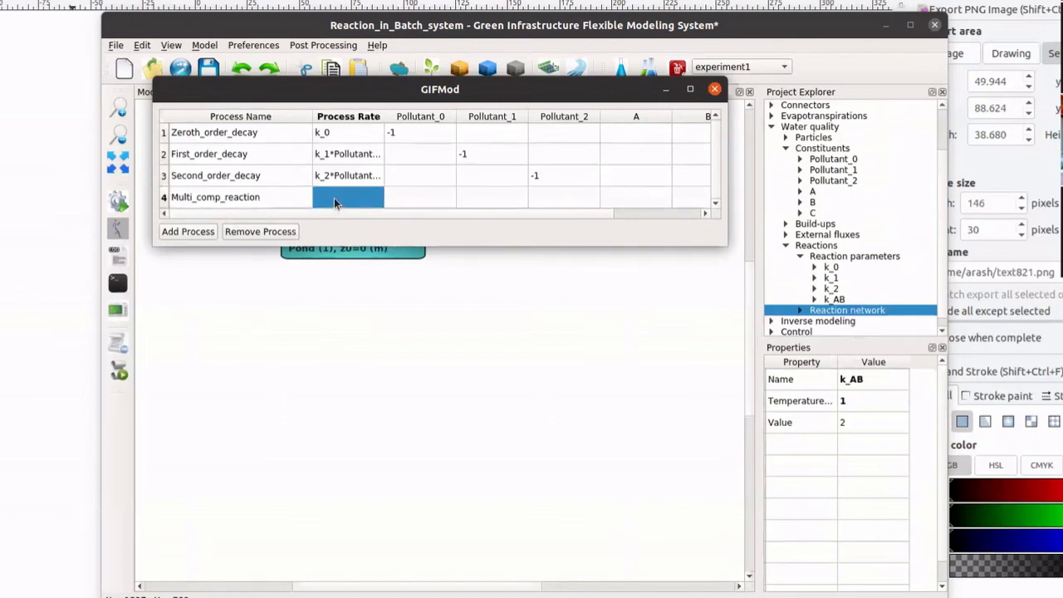
pyautogui.doubleClick(332, 198)
pyautogui.write('k')
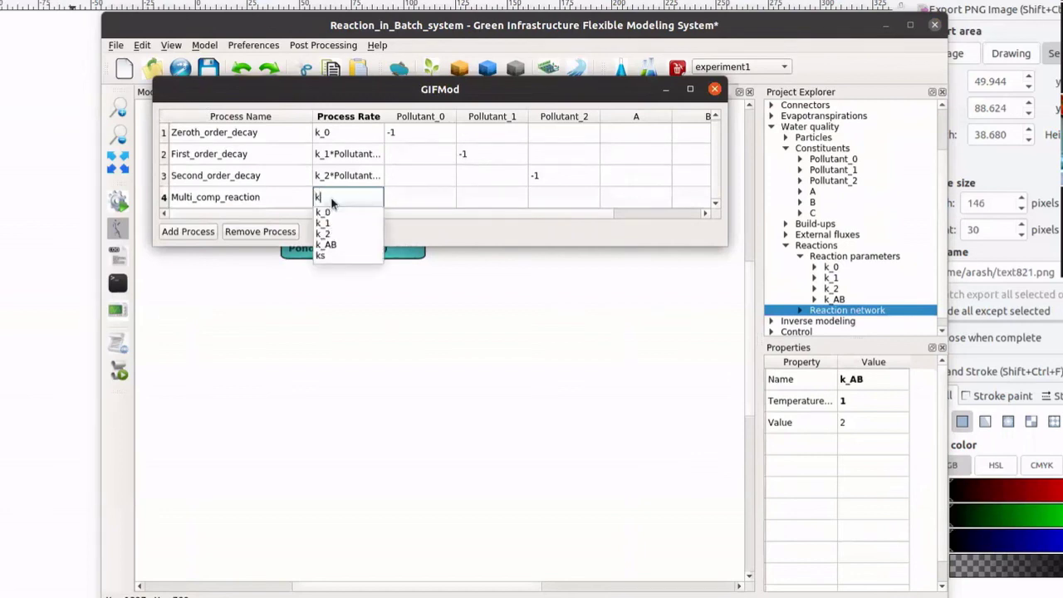
pyautogui.click(341, 245)
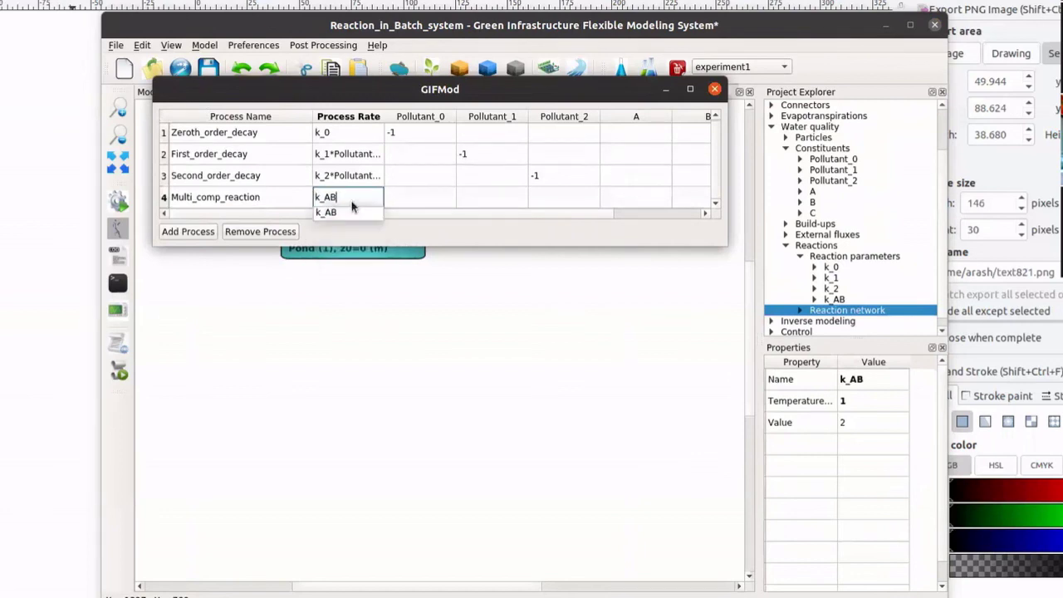
pyautogui.write('*A*')
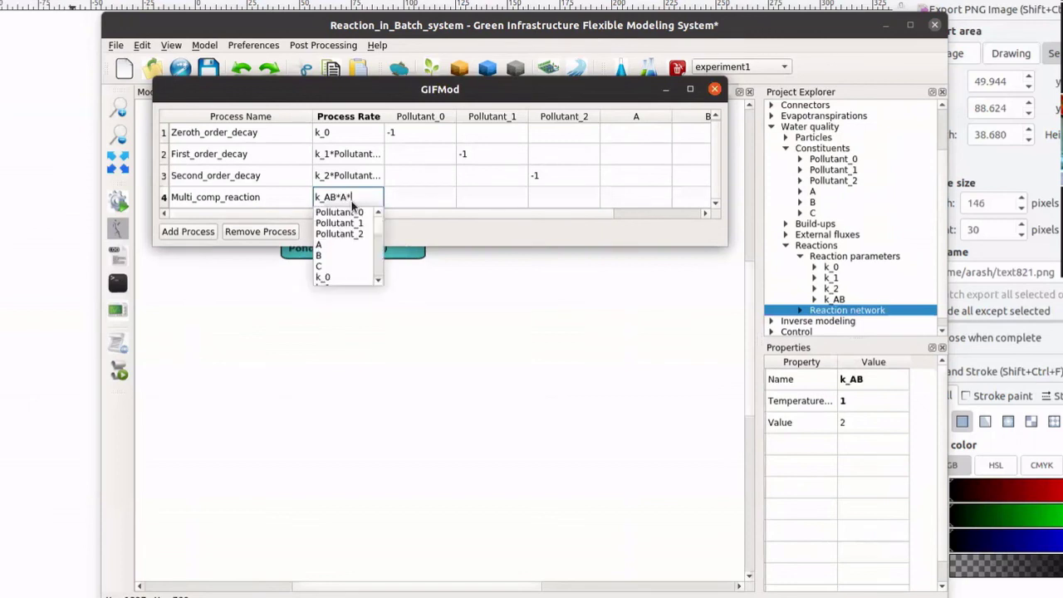
pyautogui.write('B')
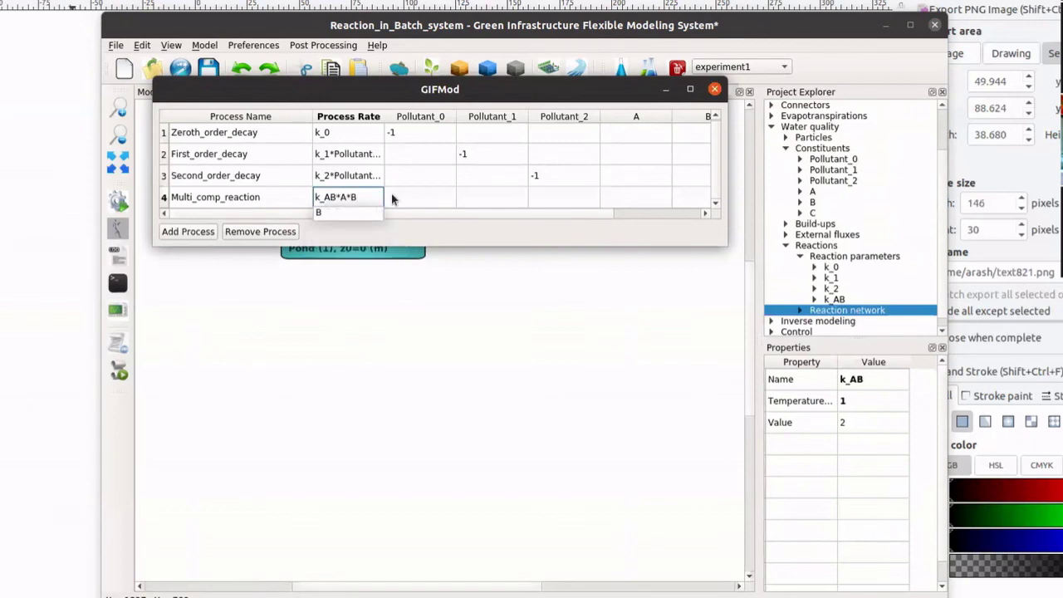
pyautogui.click(417, 195)
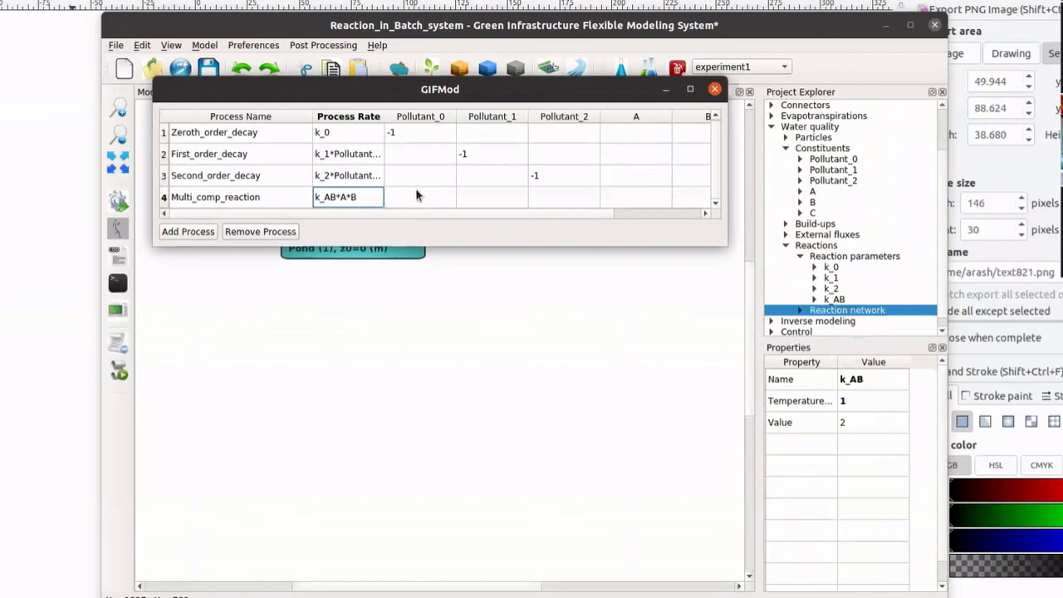
# - Enter stoichiometric coefficients of -1 for both A and B in the Multi_comp_reaction process
pyautogui.click(625, 198)
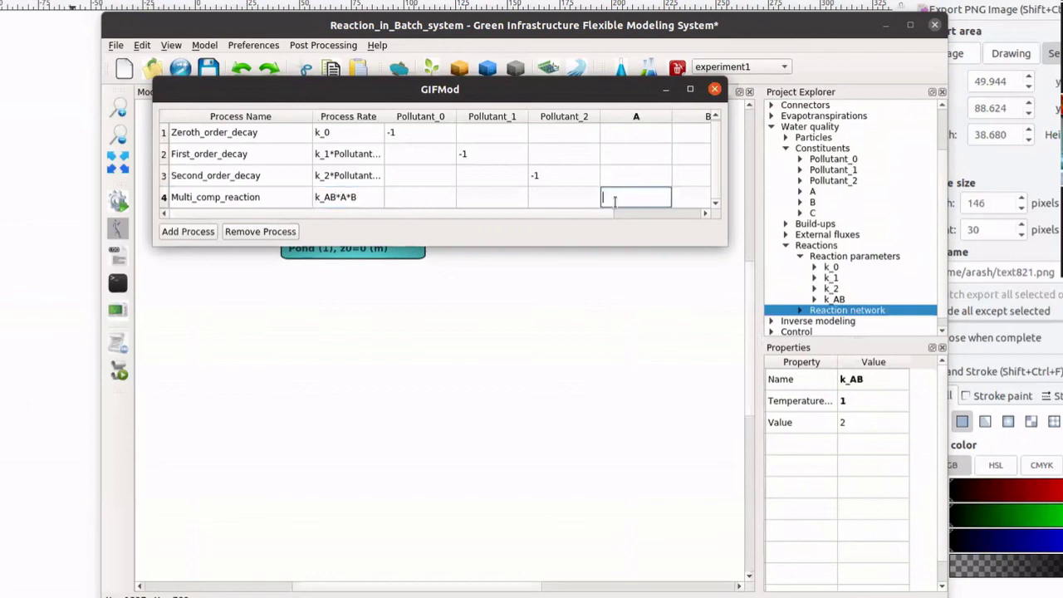
pyautogui.hscroll(2, 656, 212)
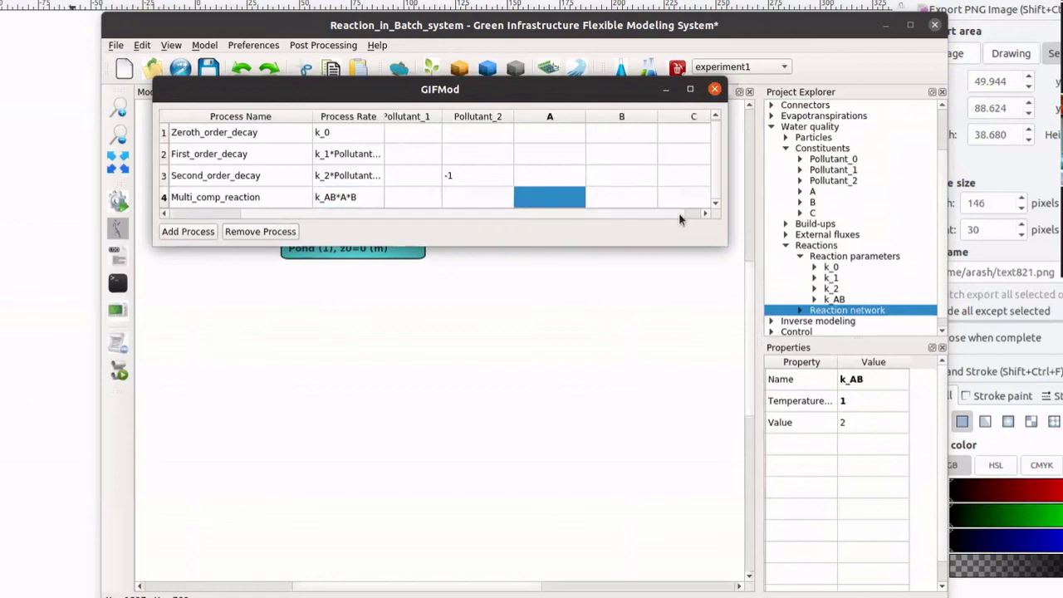
pyautogui.doubleClick(514, 196)
pyautogui.write('-1')
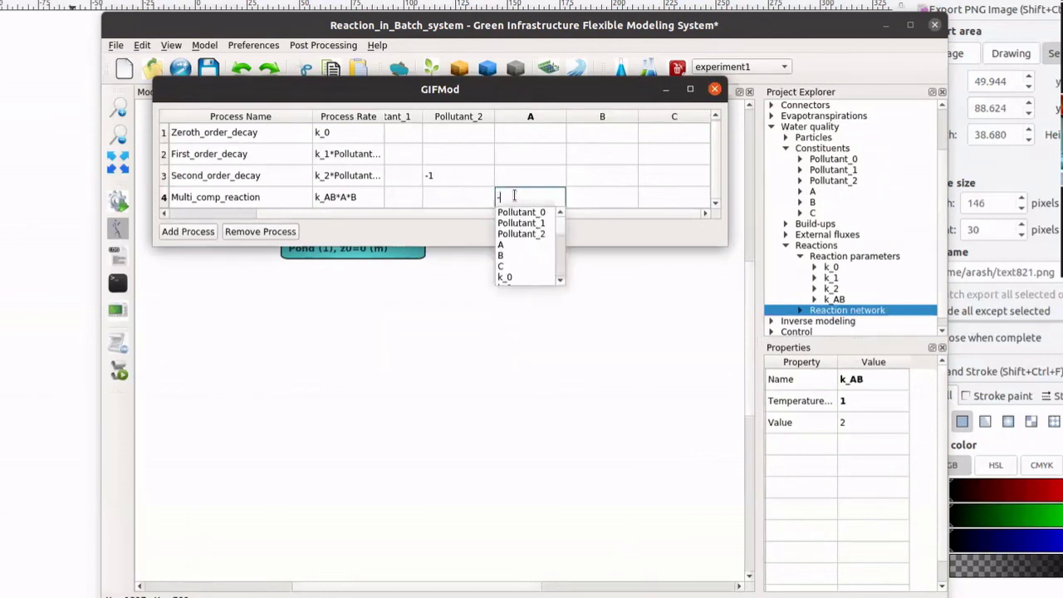
pyautogui.doubleClick(585, 197)
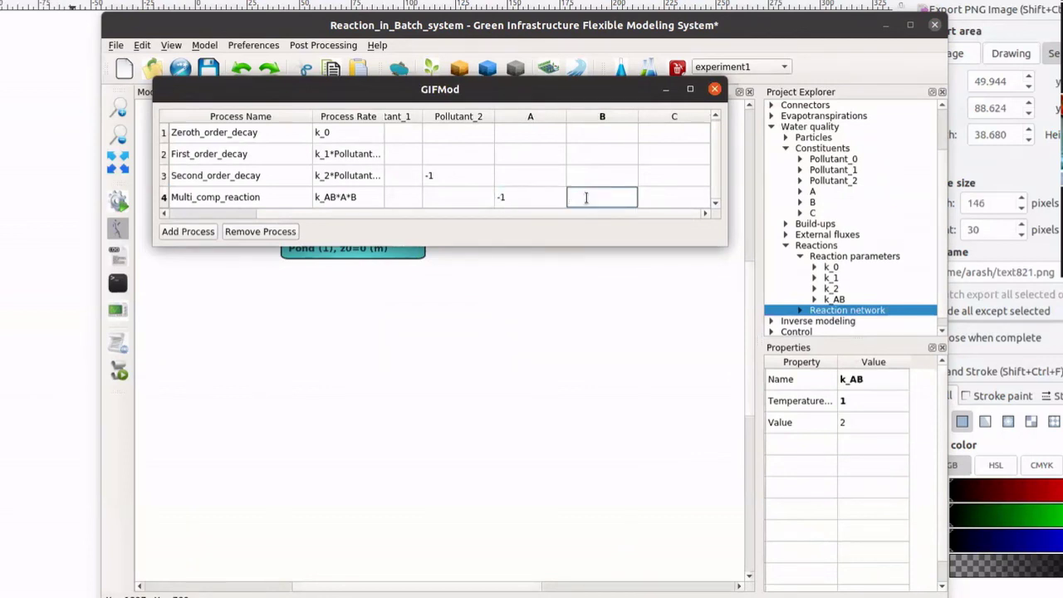
pyautogui.write('-1')
pyautogui.press('Return')
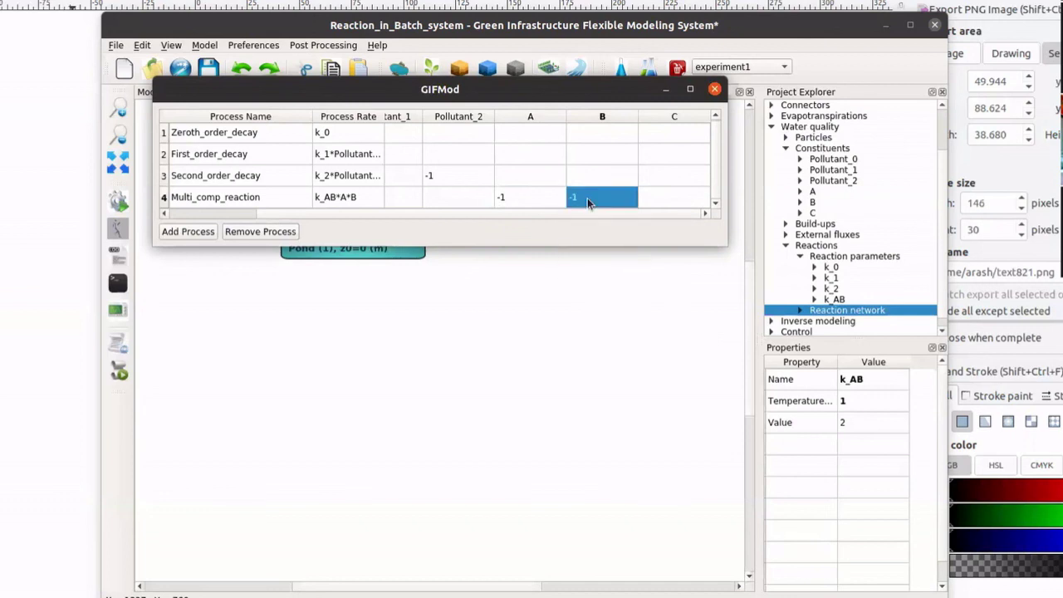
# - Enter a coefficient of 1 for C in Multi_comp_reaction, then close the reaction network and save the model
pyautogui.doubleClick(648, 196)
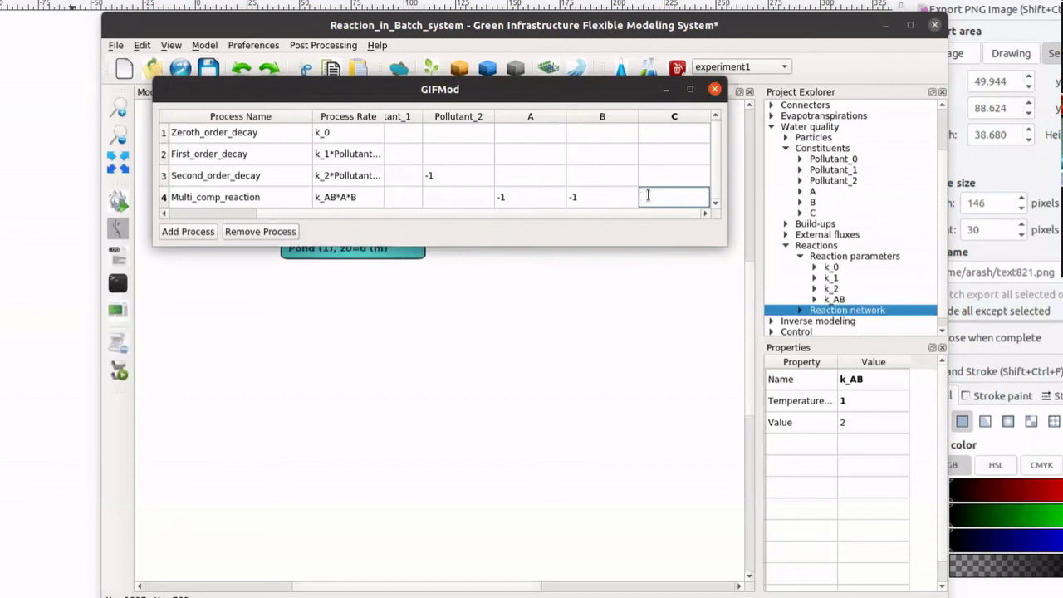
pyautogui.write('1')
pyautogui.doubleClick(617, 199)
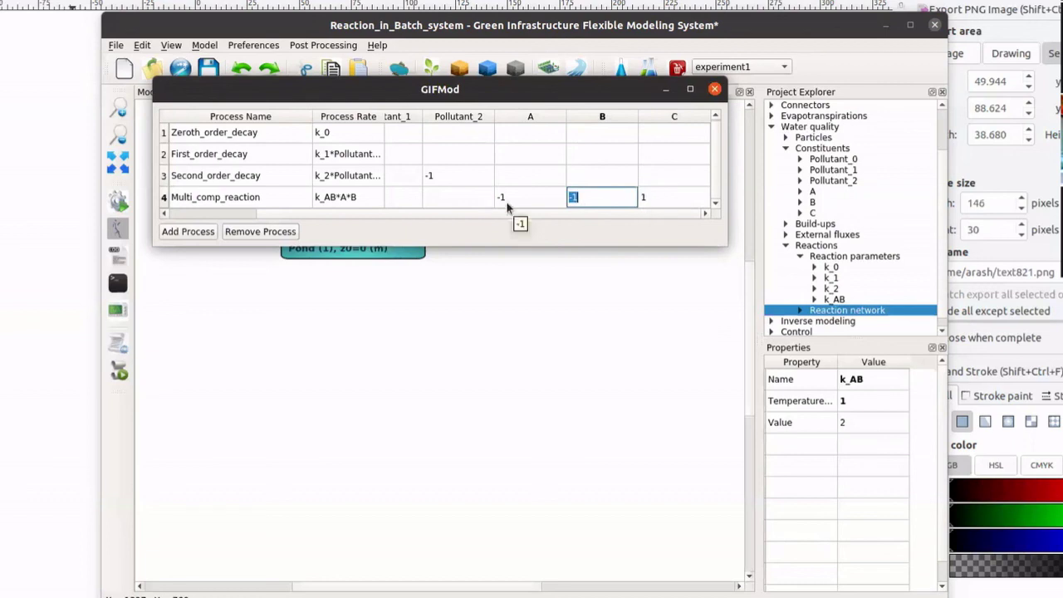
pyautogui.doubleClick(457, 203)
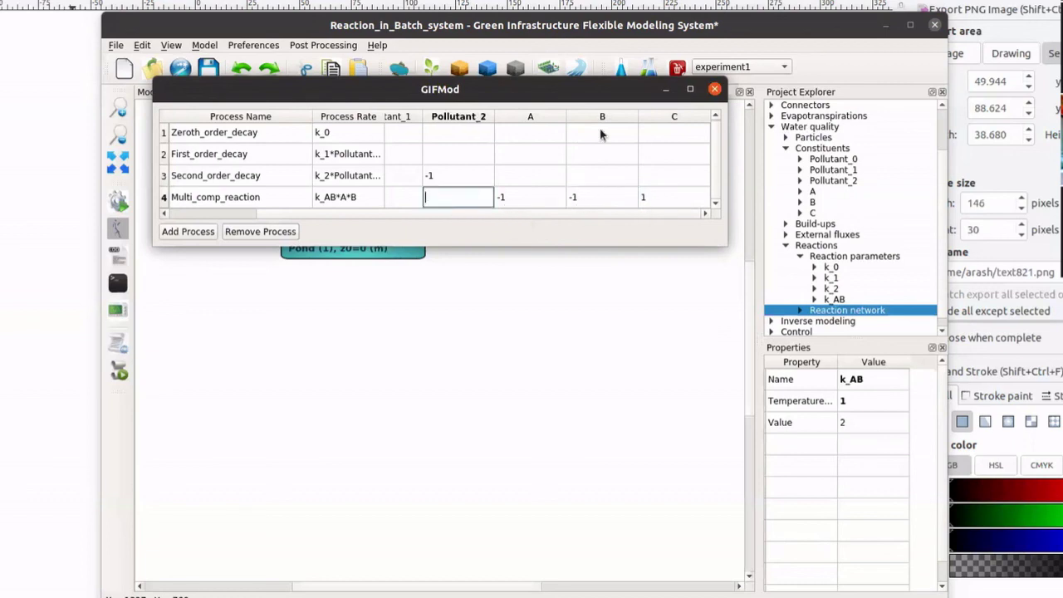
pyautogui.click(715, 90)
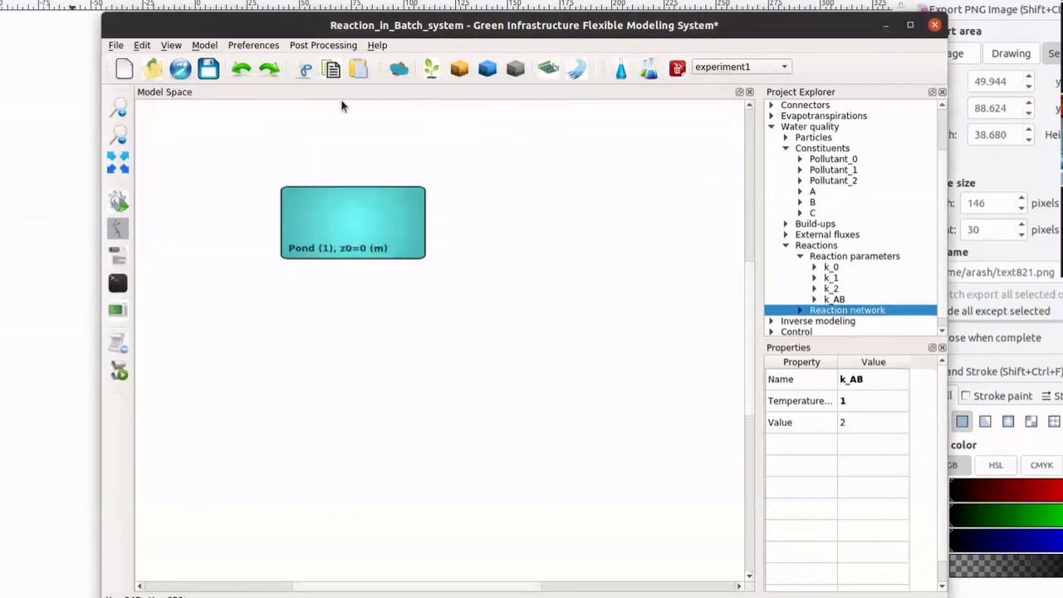
pyautogui.click(208, 68)
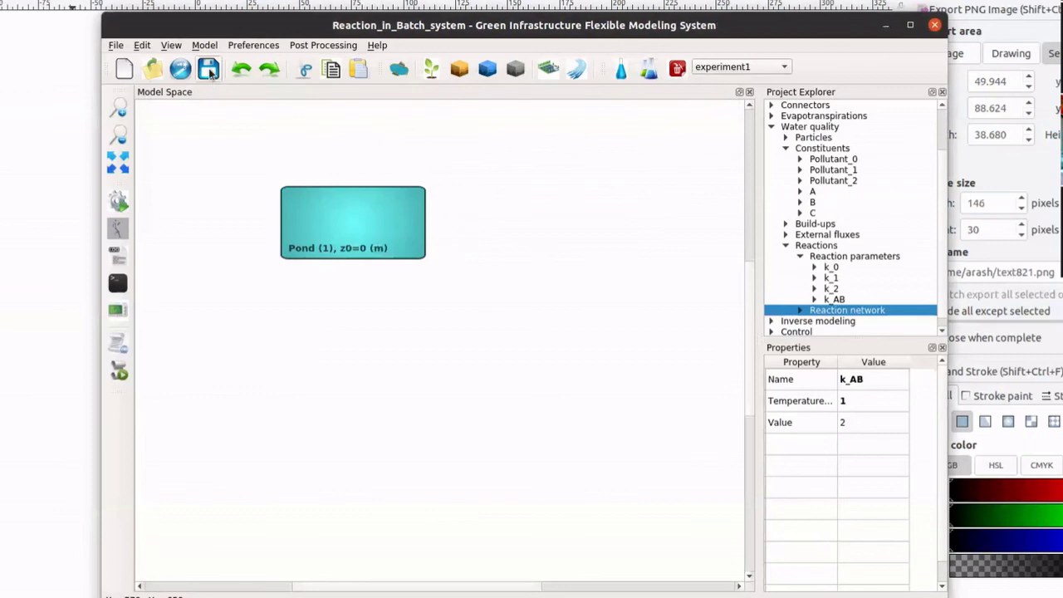
# - Add constituent A to the pond's initial constituent concentrations with a value of 1
pyautogui.click(367, 235)
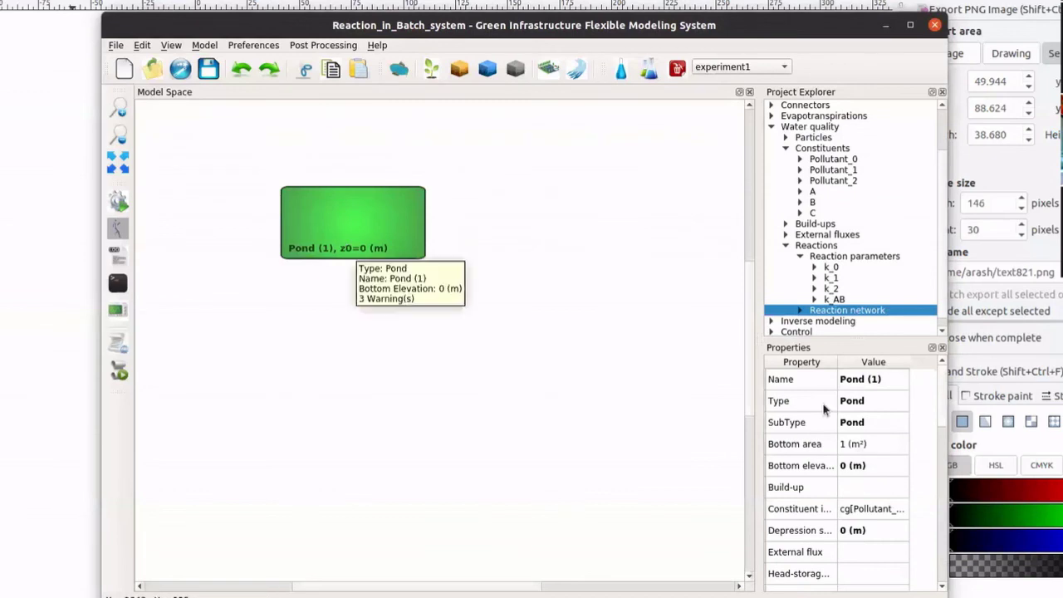
pyautogui.doubleClick(864, 509)
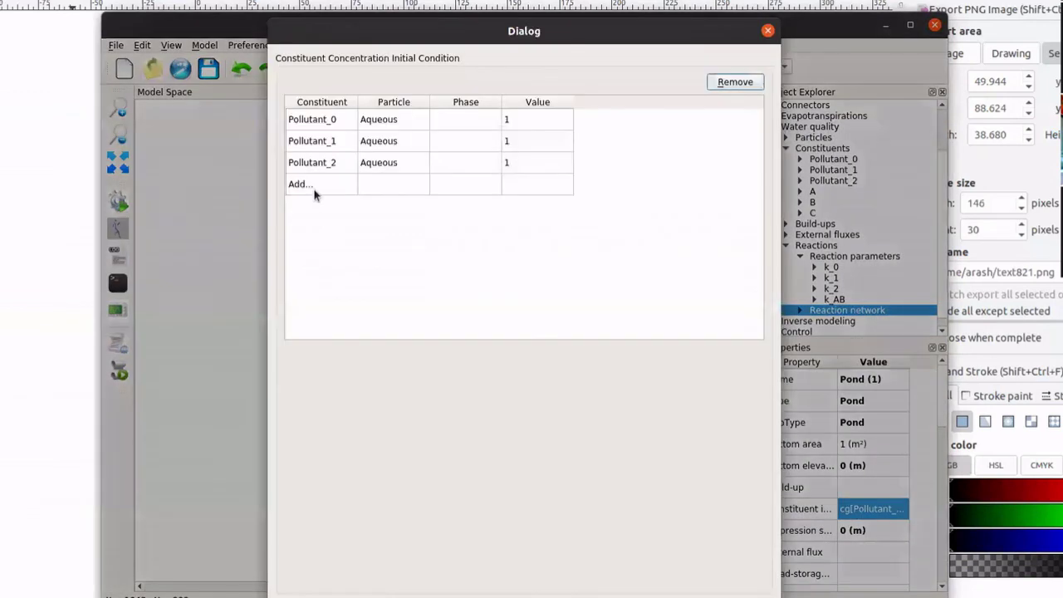
pyautogui.doubleClick(316, 187)
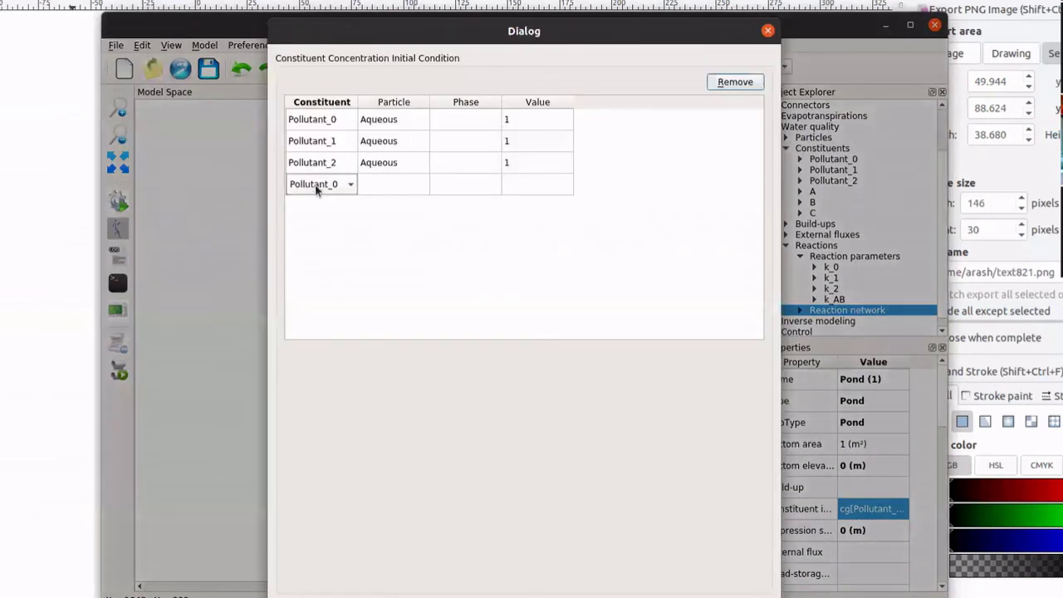
pyautogui.click(315, 189)
pyautogui.click(319, 233)
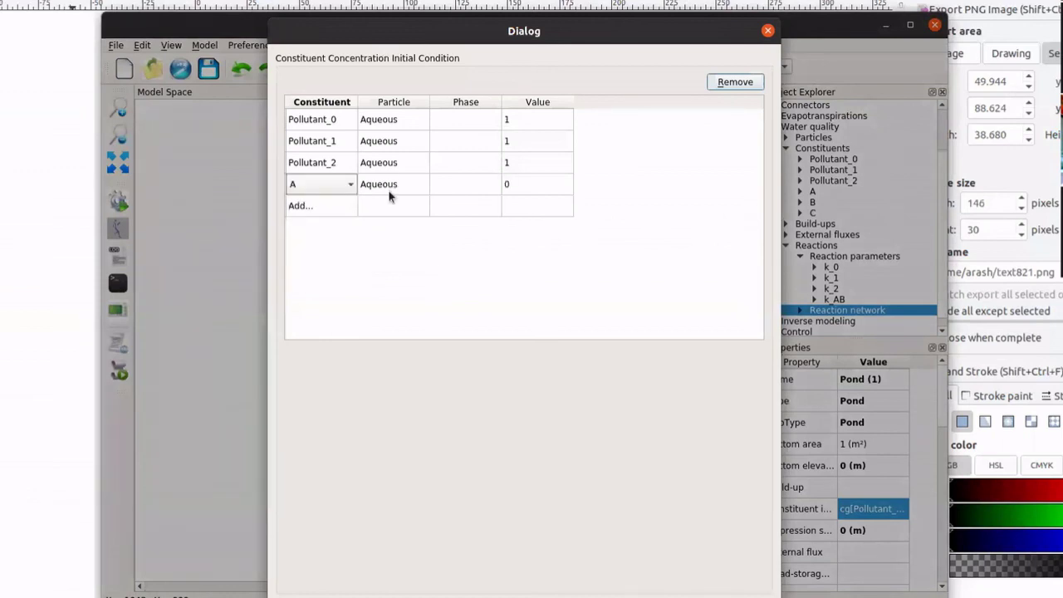
pyautogui.doubleClick(534, 183)
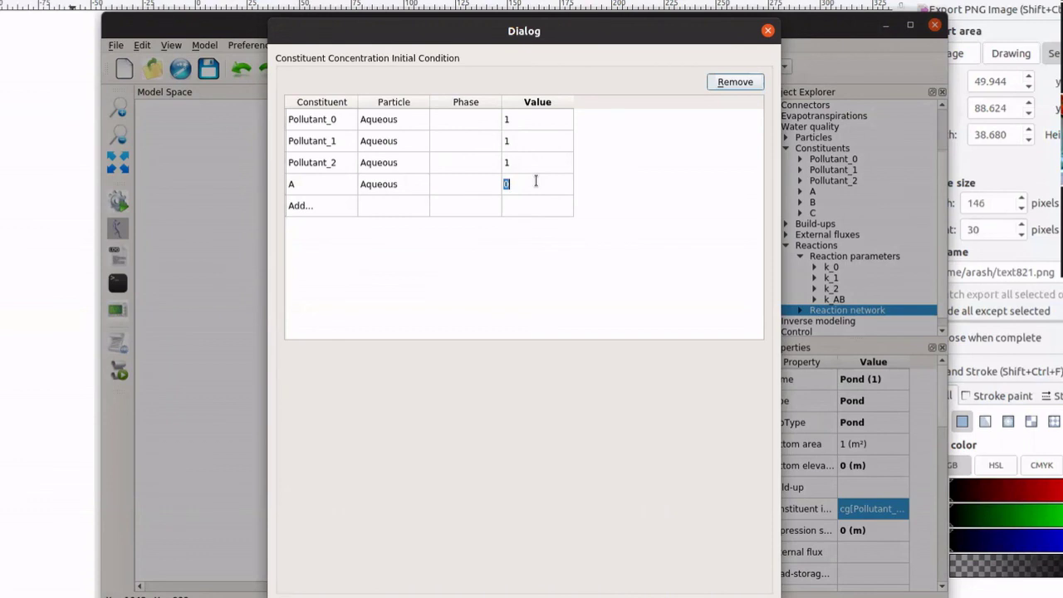
pyautogui.write('1')
# - Add constituent B to the pond's initial concentrations with a value of 0.1 and close the dialog
pyautogui.click(315, 211)
pyautogui.click(315, 211)
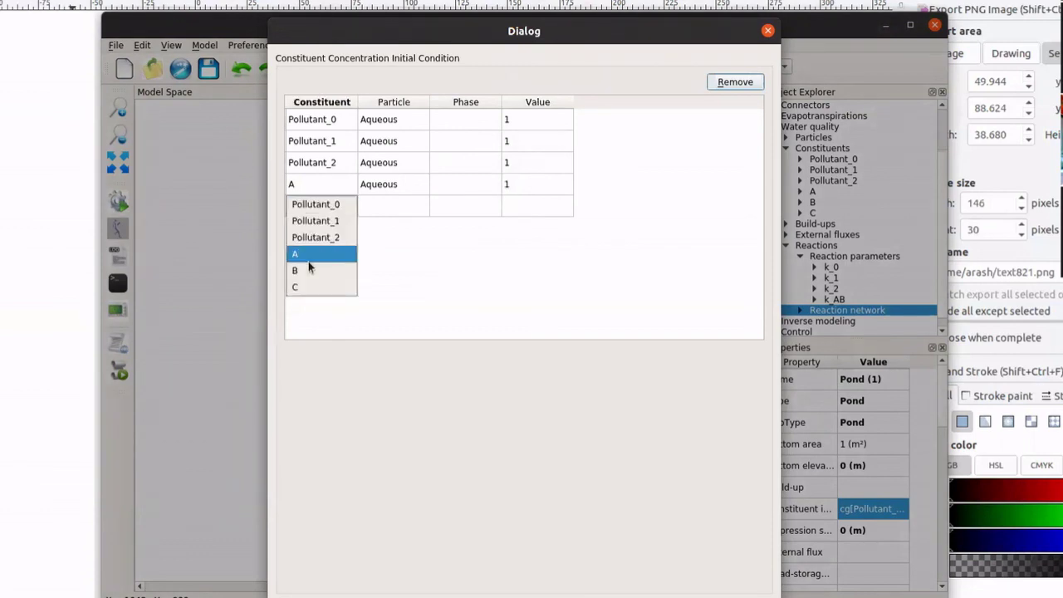
pyautogui.click(307, 270)
pyautogui.doubleClick(522, 207)
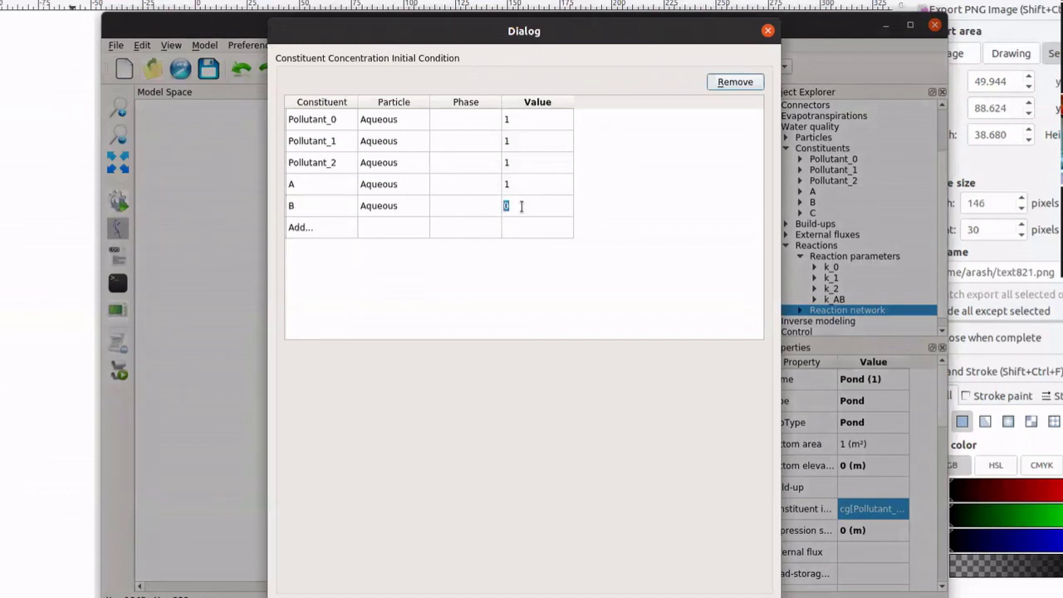
pyautogui.write('0.1')
pyautogui.click(521, 206)
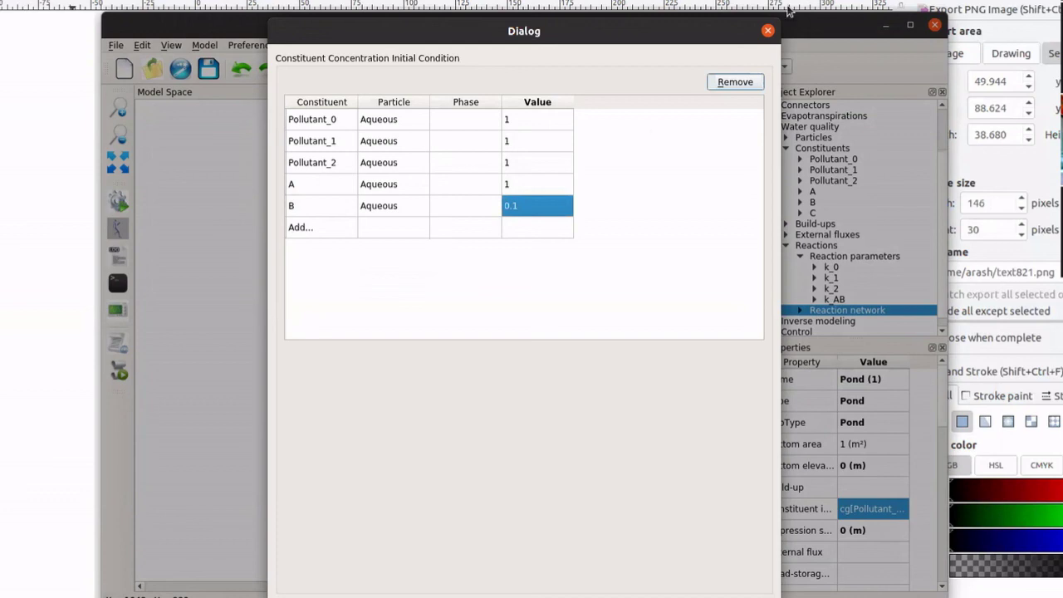
pyautogui.click(768, 32)
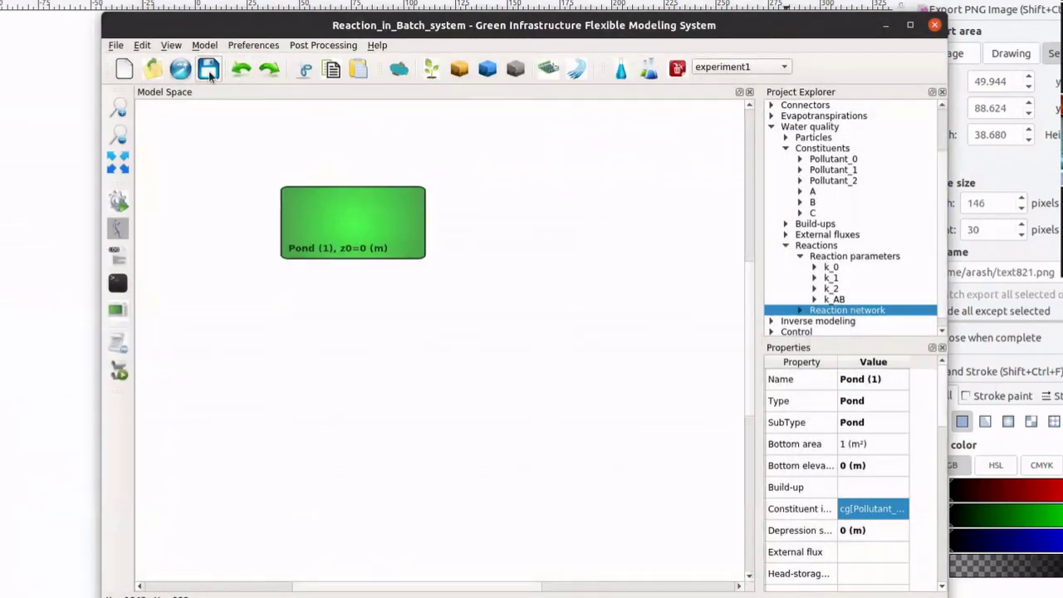
# - Run the simulation of the batch reactor and close its progress window once it ends
pyautogui.click(268, 319)
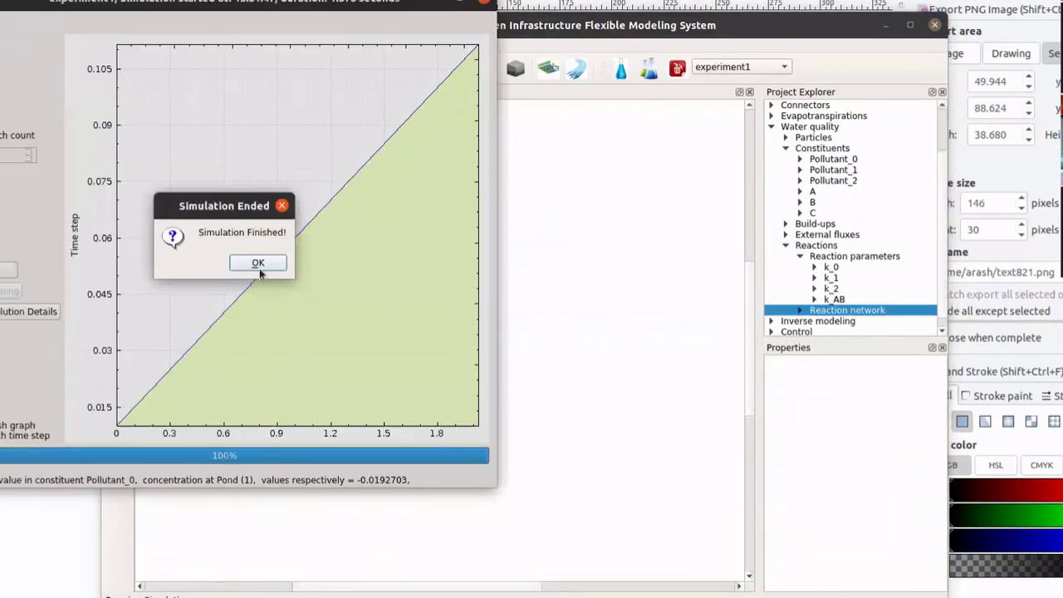
pyautogui.press('Return')
pyautogui.click(485, 2)
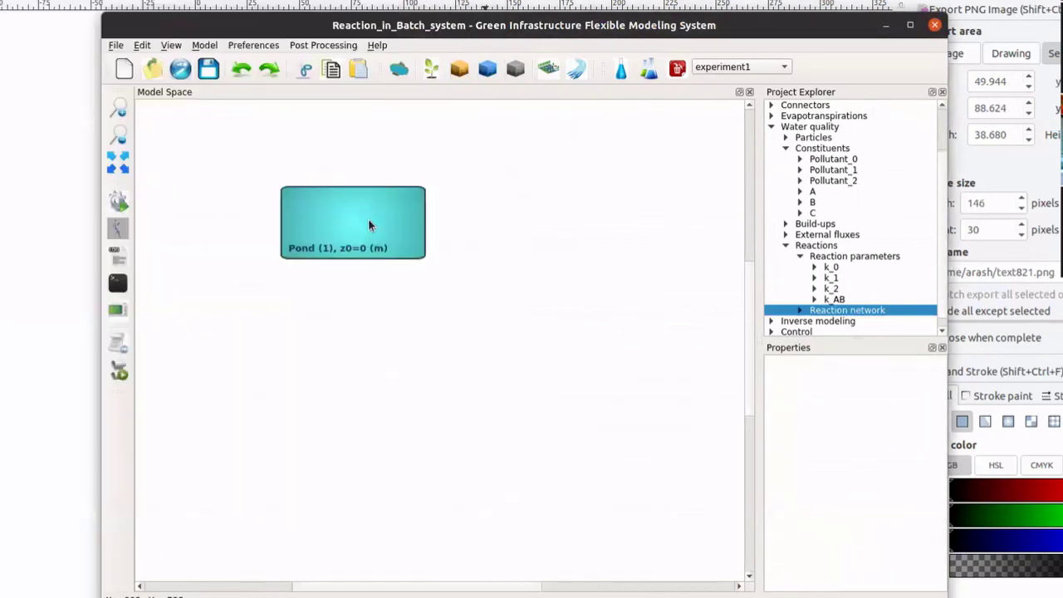
# - Plot the concentration of constituent A in the pond
pyautogui.rightClick(367, 221)
pyautogui.moveTo(465, 297)
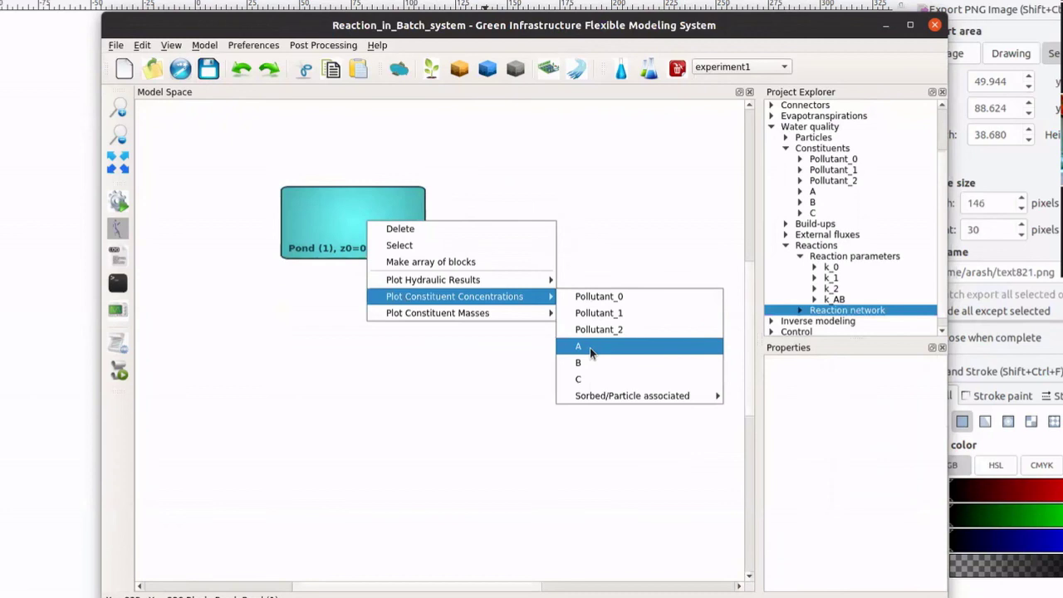
pyautogui.click(590, 347)
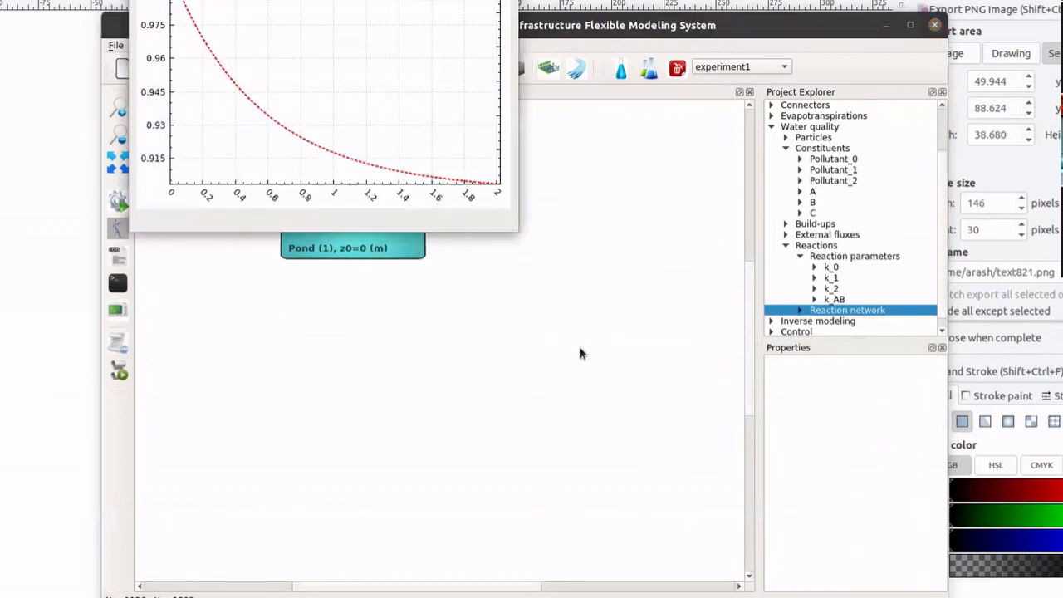
# - Plot the concentration of constituent B in the pond
pyautogui.rightClick(348, 247)
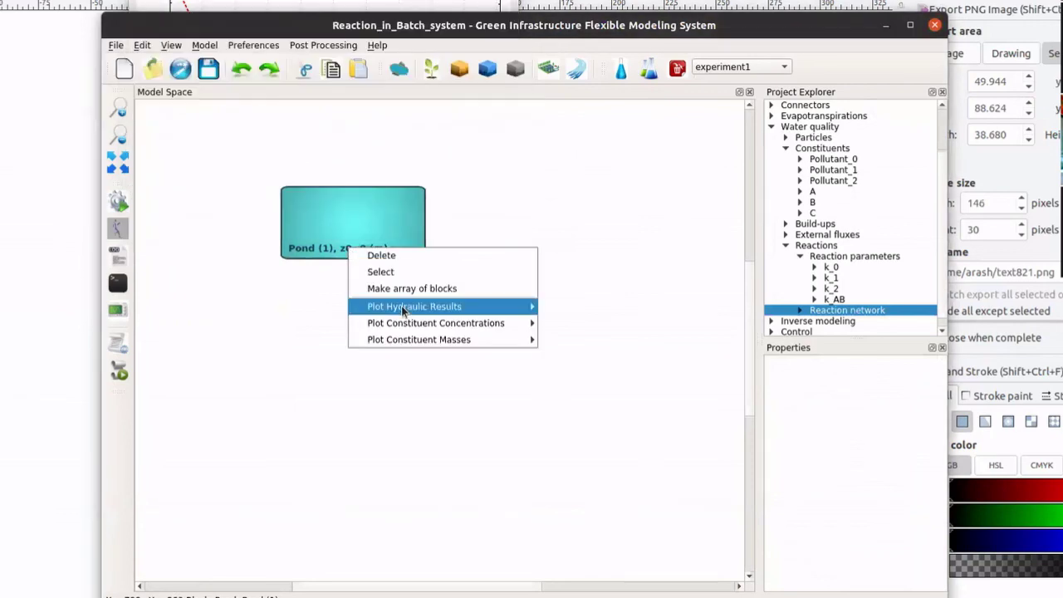
pyautogui.moveTo(404, 321)
pyautogui.click(574, 385)
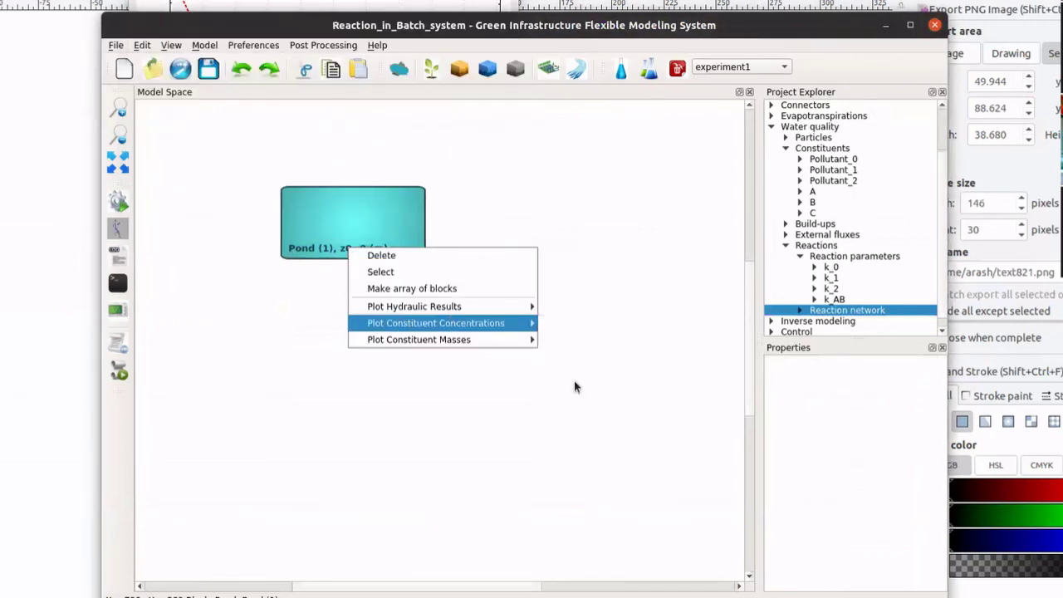
# - Plot the concentration of constituent C in the pond
pyautogui.rightClick(336, 247)
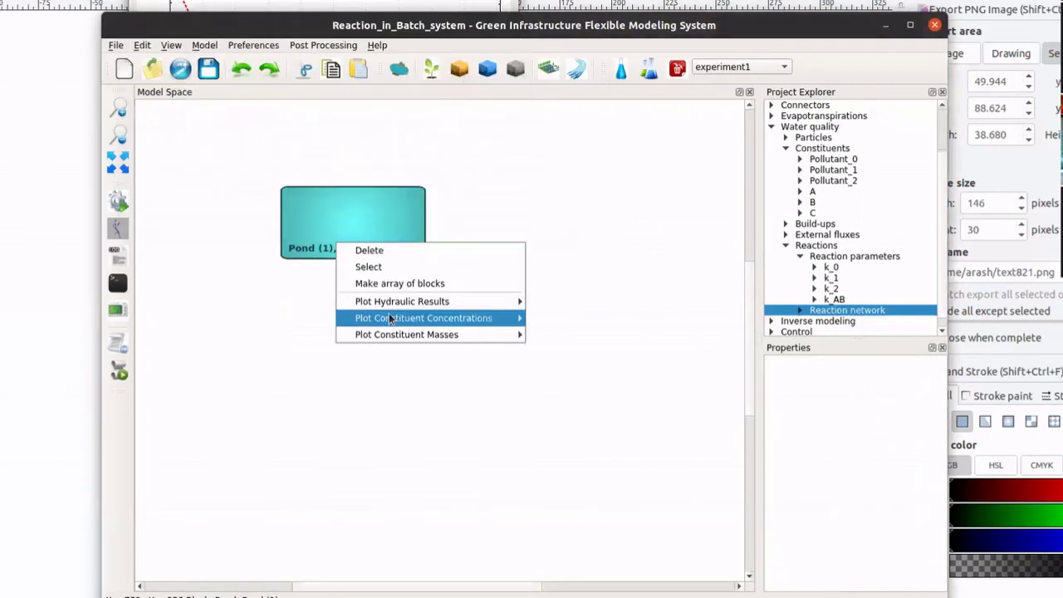
pyautogui.moveTo(523, 318)
pyautogui.click(550, 389)
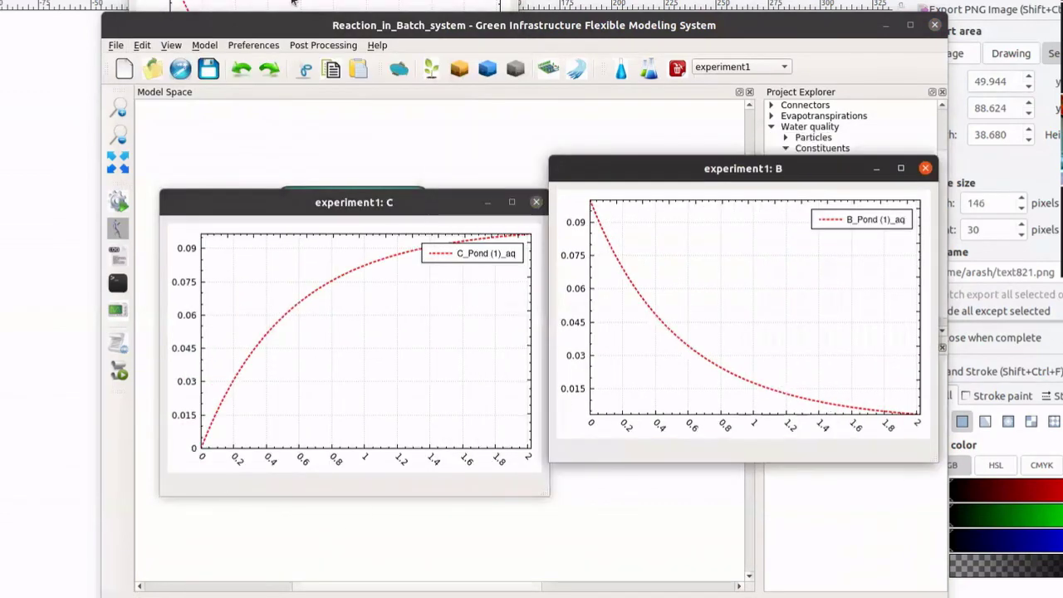
# - Bring the constituent A plot into view and copy the B_Pond (1)_aq curve into it
pyautogui.moveTo(412, 60); pyautogui.dragTo(313, 58)
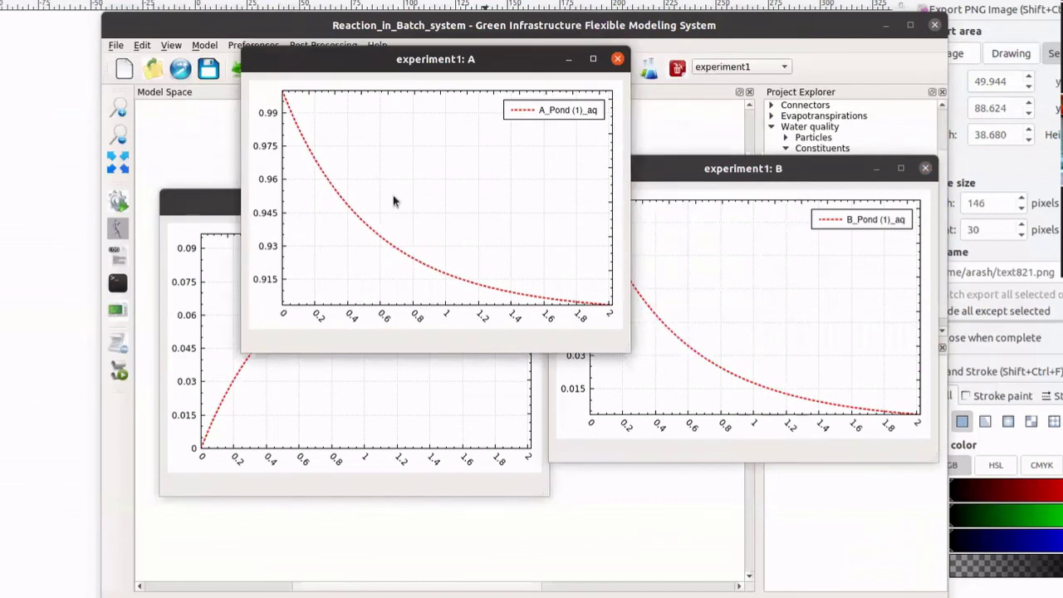
pyautogui.rightClick(739, 304)
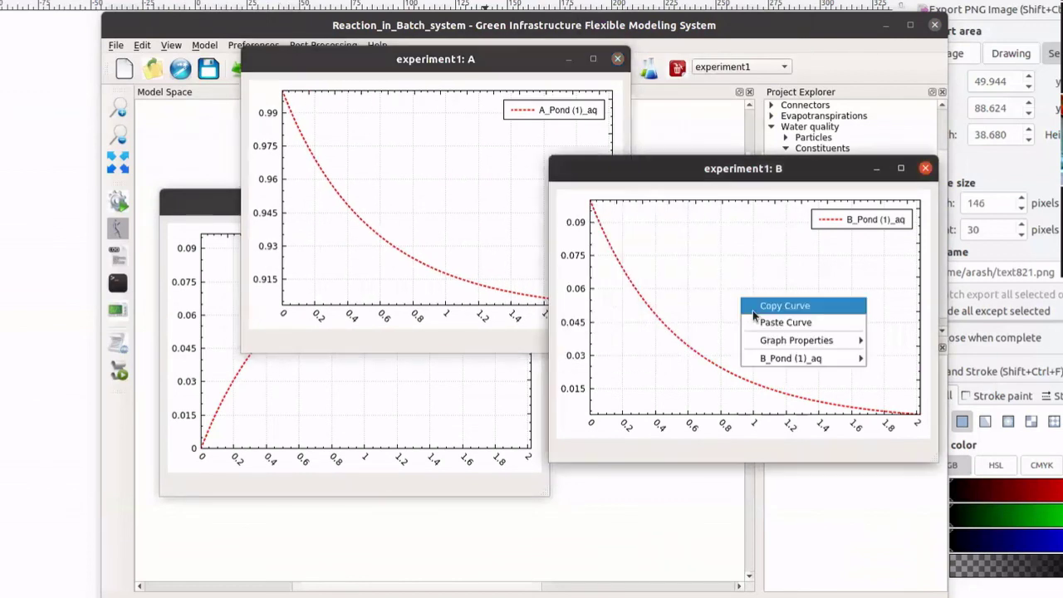
pyautogui.click(470, 239)
pyautogui.rightClick(470, 239)
pyautogui.click(434, 257)
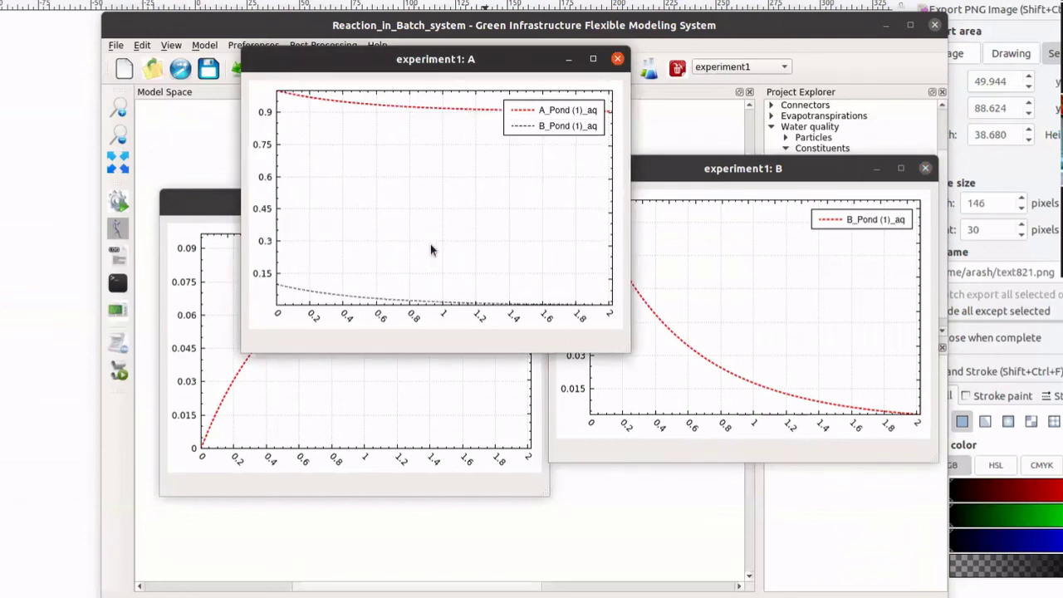
# - Copy the C_Pond (1)_aq curve from its own plot into the constituent A plot
pyautogui.click(310, 426)
pyautogui.rightClick(311, 425)
pyautogui.click(340, 431)
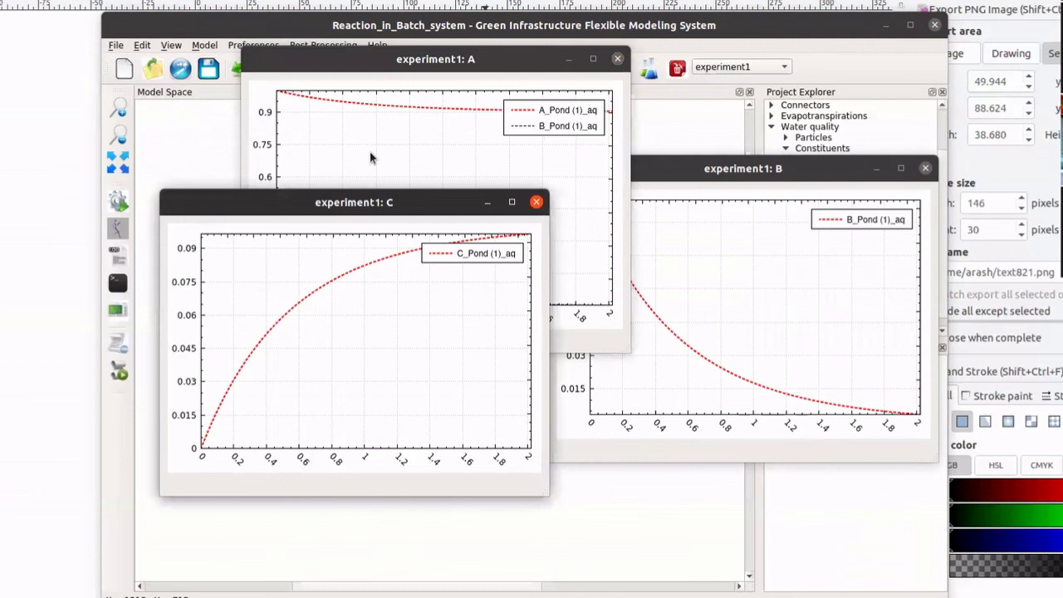
pyautogui.click(371, 158)
pyautogui.rightClick(370, 152)
pyautogui.click(401, 175)
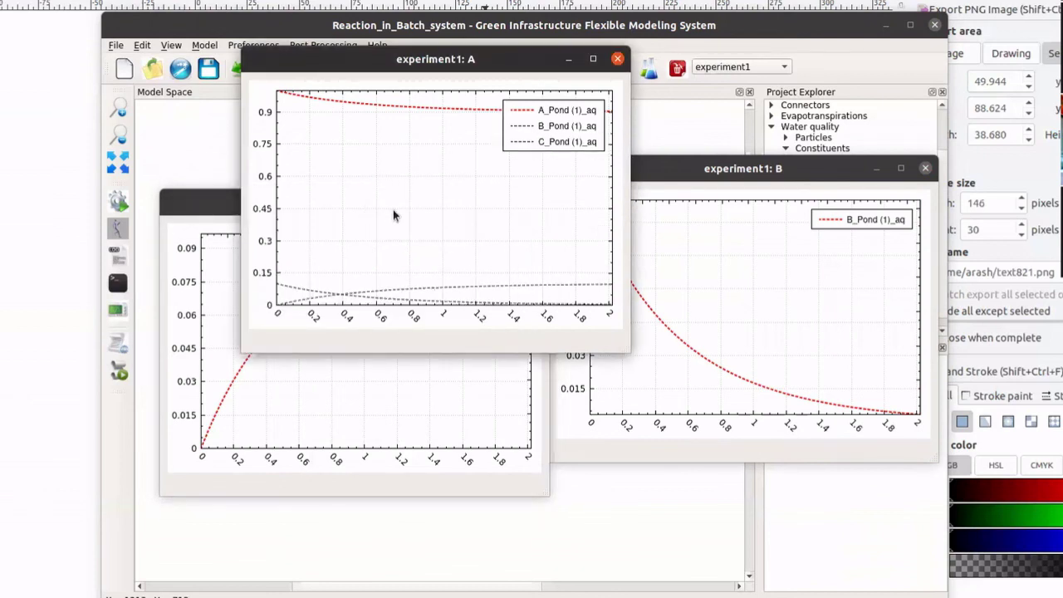
# - Set the color of the C_Pond (1)_aq curve in the combined plot to Cyan
pyautogui.rightClick(393, 215)
pyautogui.moveTo(449, 306)
pyautogui.moveTo(581, 370)
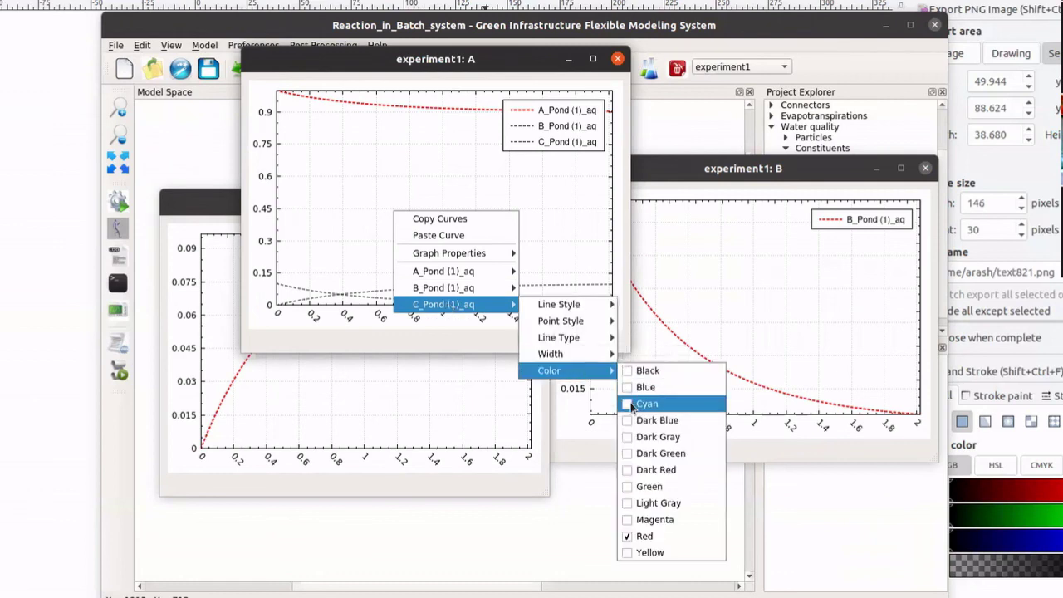
pyautogui.click(631, 404)
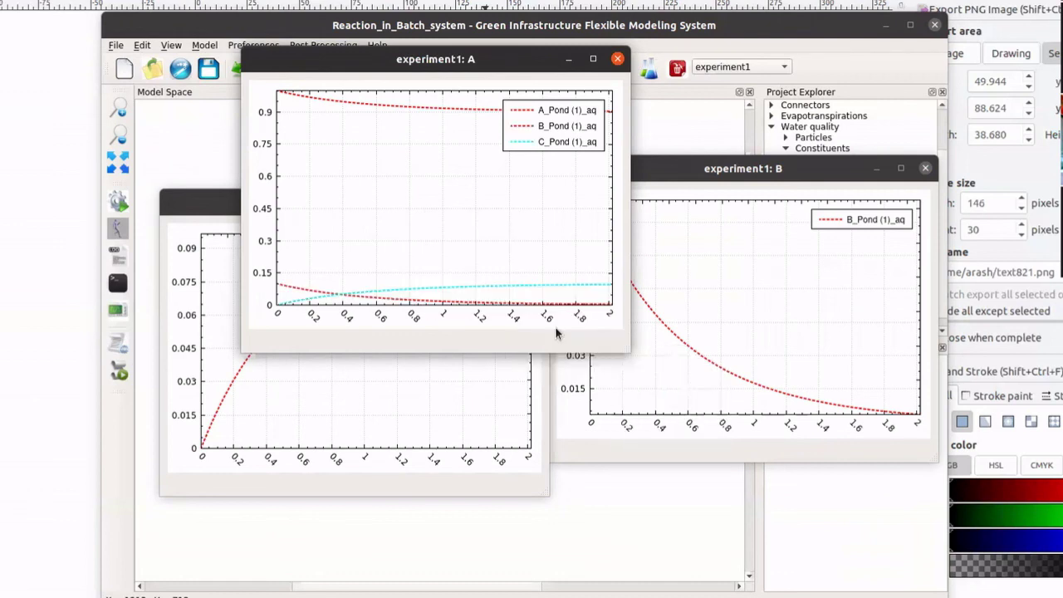
# - Set the color of the B_Pond (1)_aq curve in the combined plot to Dark Green
pyautogui.rightClick(391, 201)
pyautogui.moveTo(457, 278)
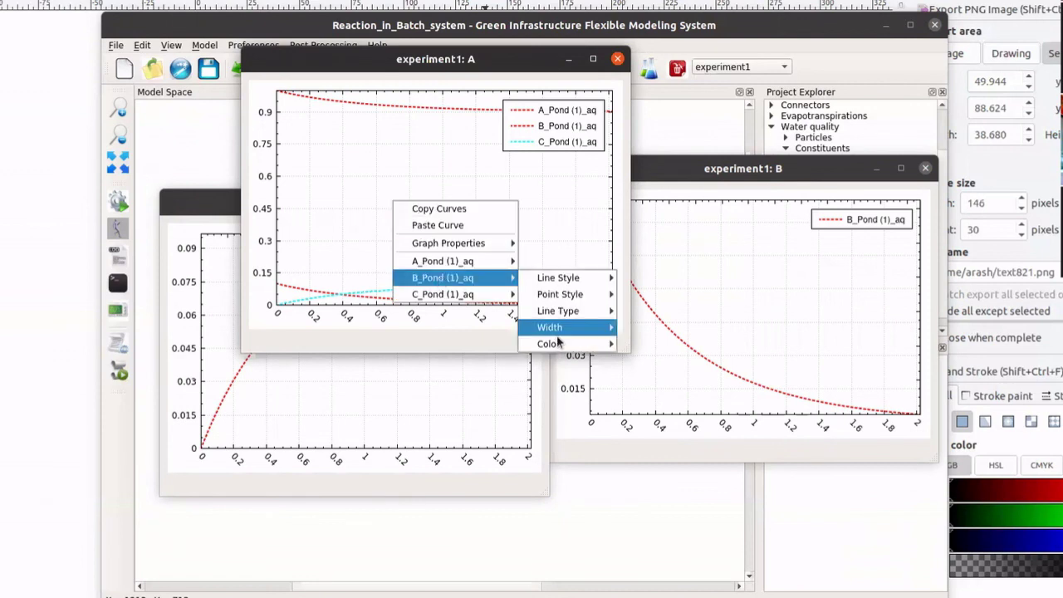
pyautogui.moveTo(557, 343)
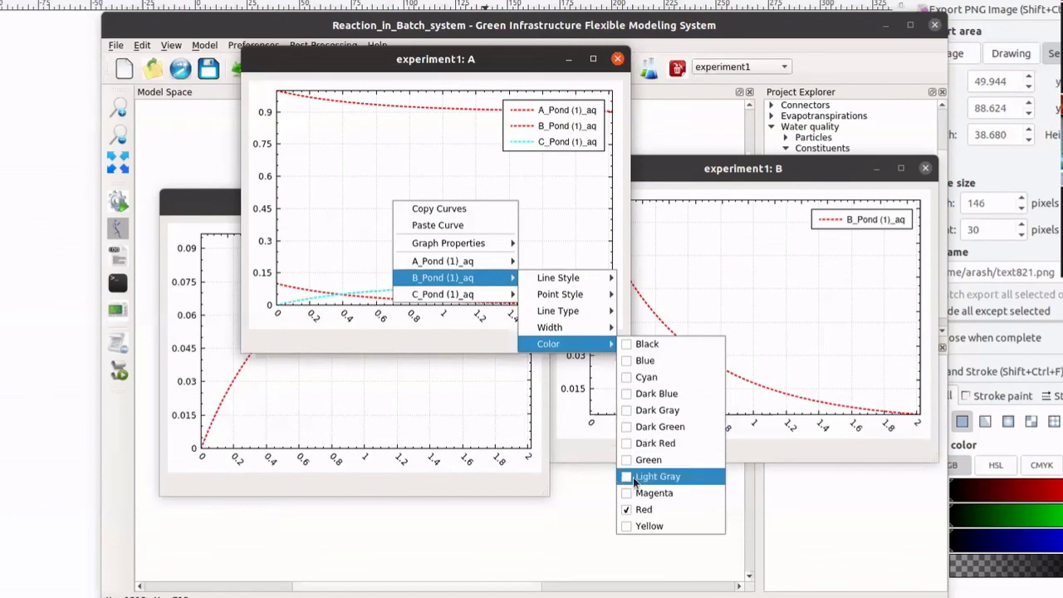
pyautogui.click(625, 428)
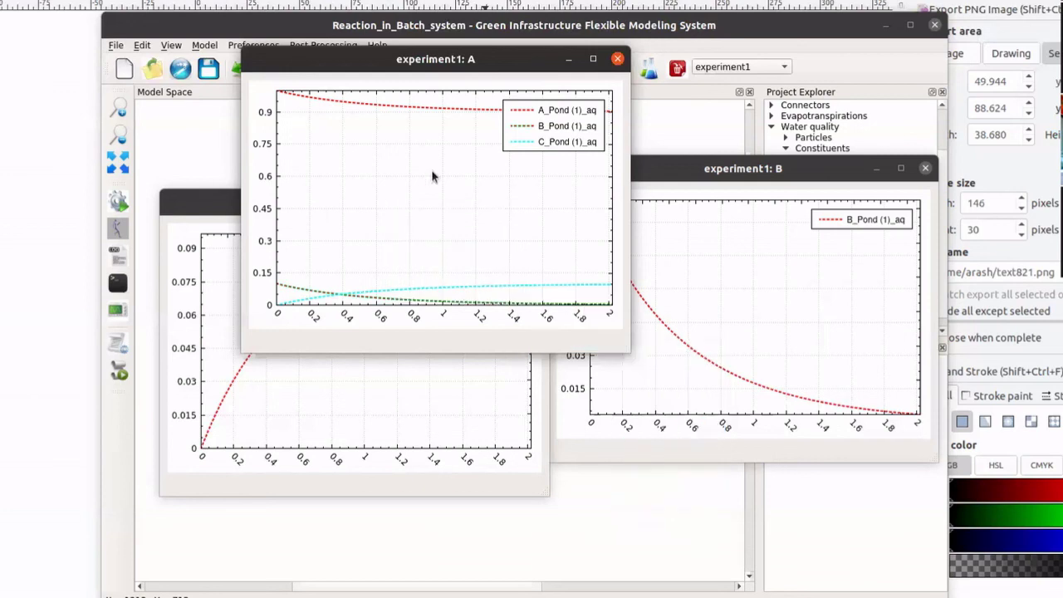
# - Move the combined plot window over the constituent B plot and widen it
pyautogui.moveTo(432, 66); pyautogui.dragTo(614, 165)
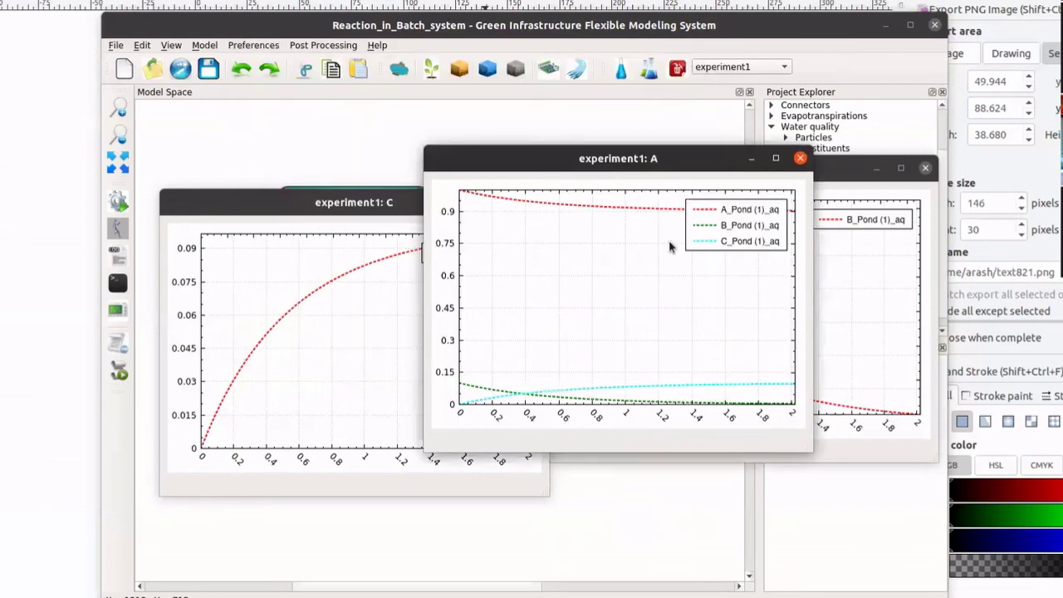
pyautogui.rightClick(601, 258)
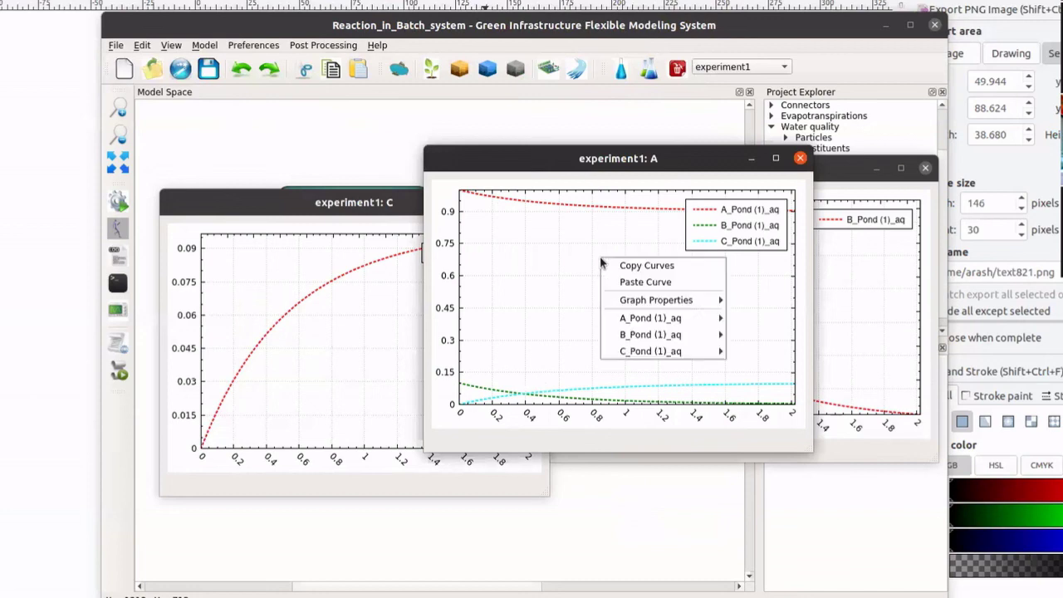
pyautogui.click(729, 230)
pyautogui.moveTo(729, 230); pyautogui.dragTo(745, 225)
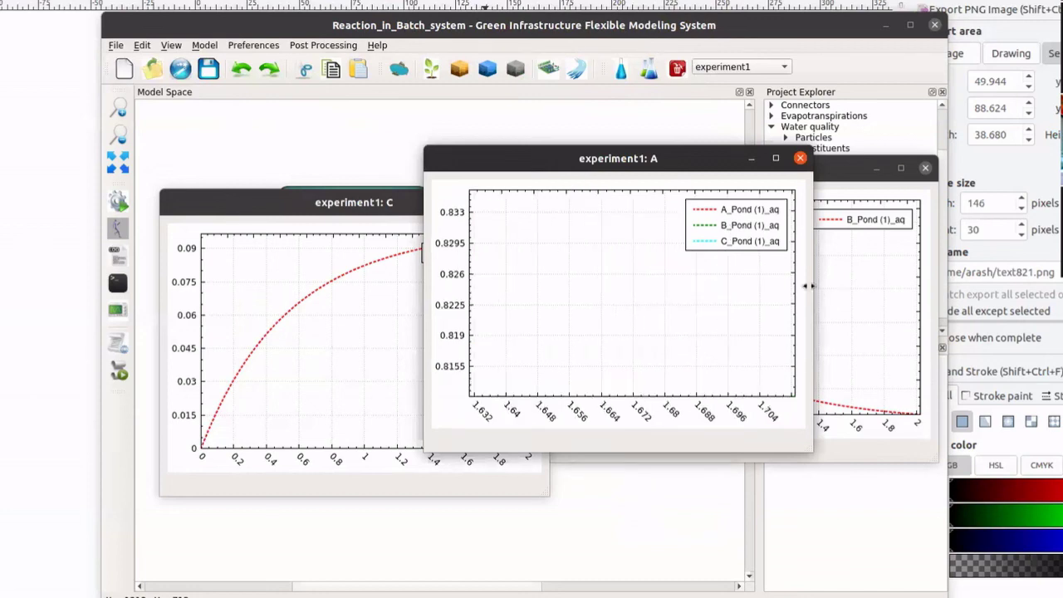
pyautogui.moveTo(814, 288); pyautogui.dragTo(909, 282)
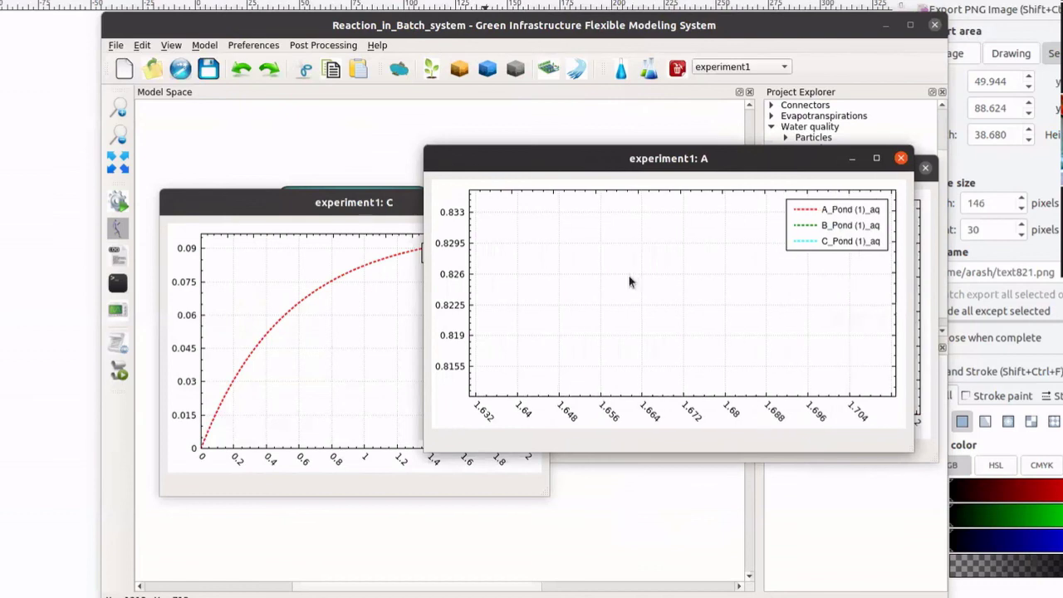
# - Set the color of the A_Pond (1)_aq curve to Magenta and restore the combined plot's full range
pyautogui.scroll(3, 629, 276)
pyautogui.scroll(5, 623, 274)
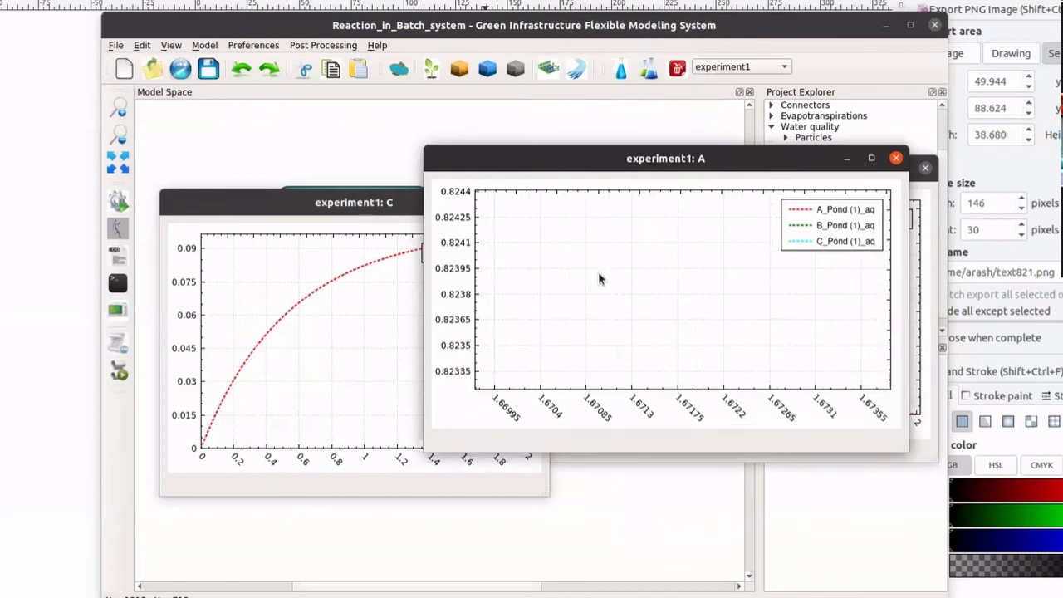
pyautogui.scroll(-2, 599, 277)
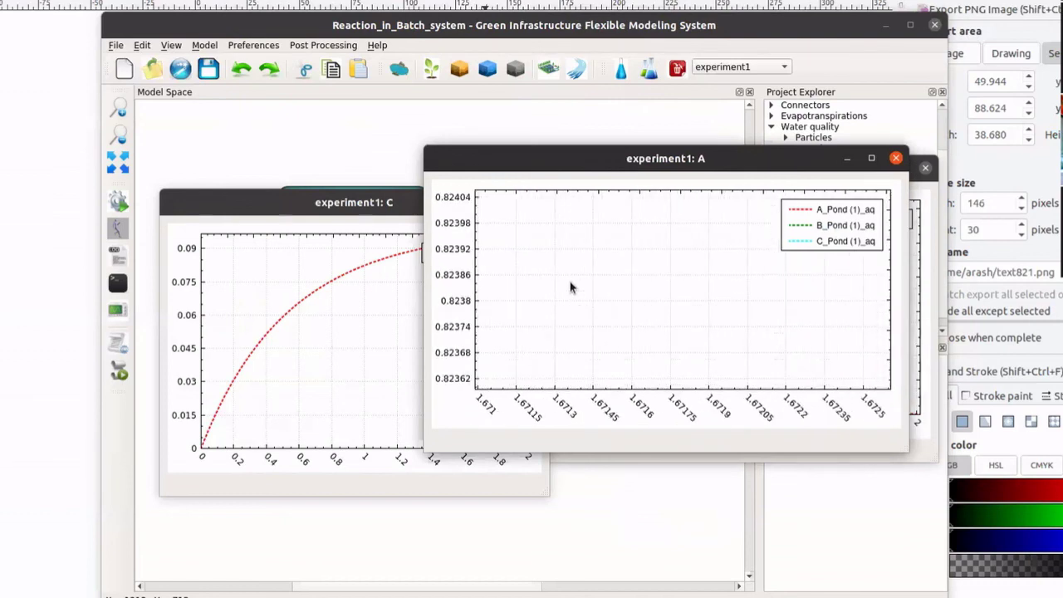
pyautogui.rightClick(570, 281)
pyautogui.moveTo(641, 347)
pyautogui.moveTo(761, 407)
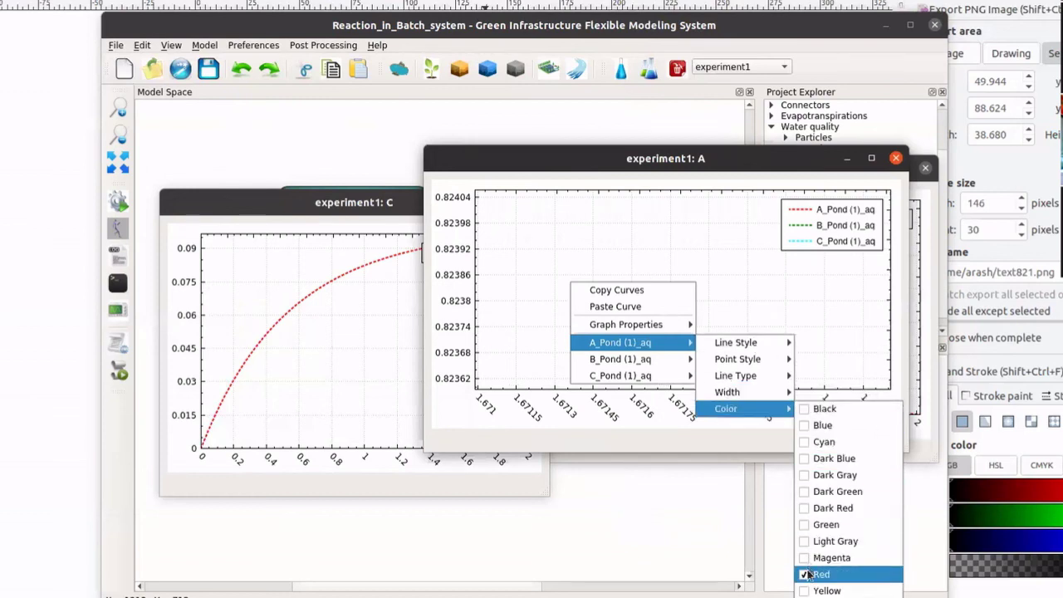
pyautogui.click(826, 557)
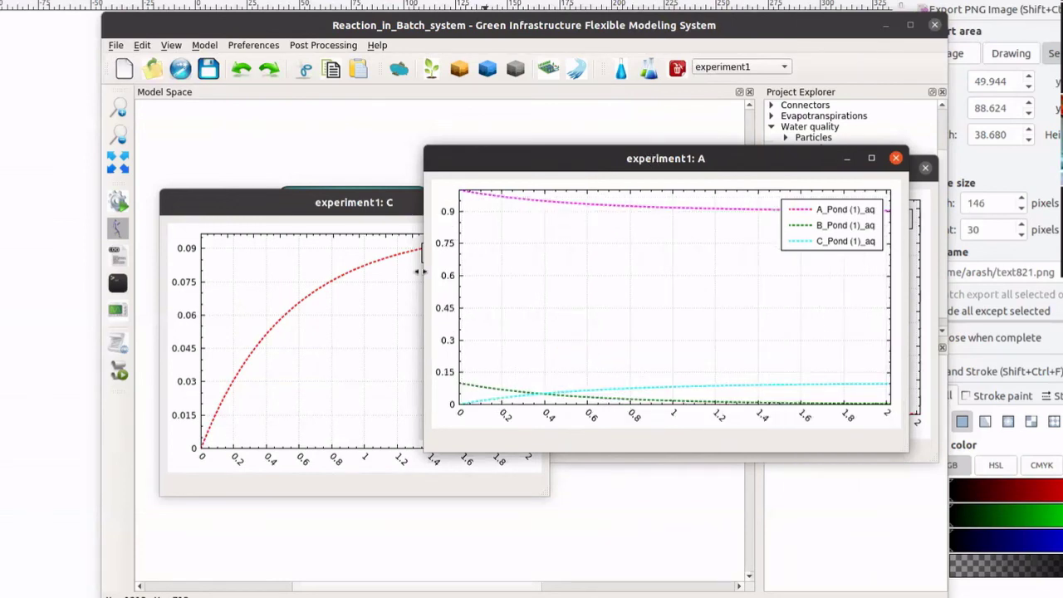
# - Enlarge the combined plot window in both width and height
pyautogui.moveTo(421, 271); pyautogui.dragTo(209, 279)
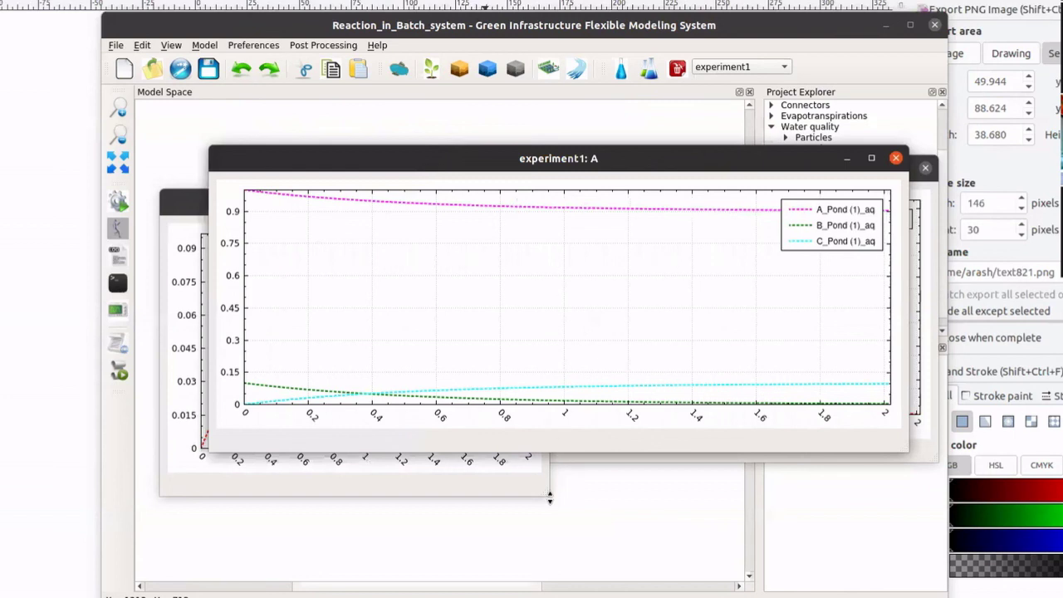
pyautogui.moveTo(549, 497); pyautogui.dragTo(537, 541)
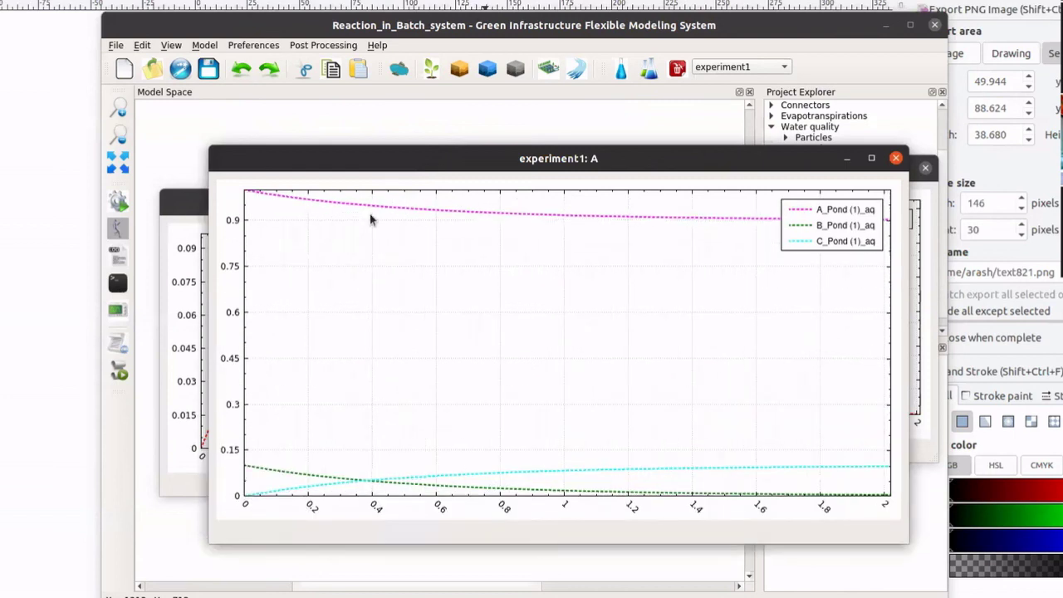